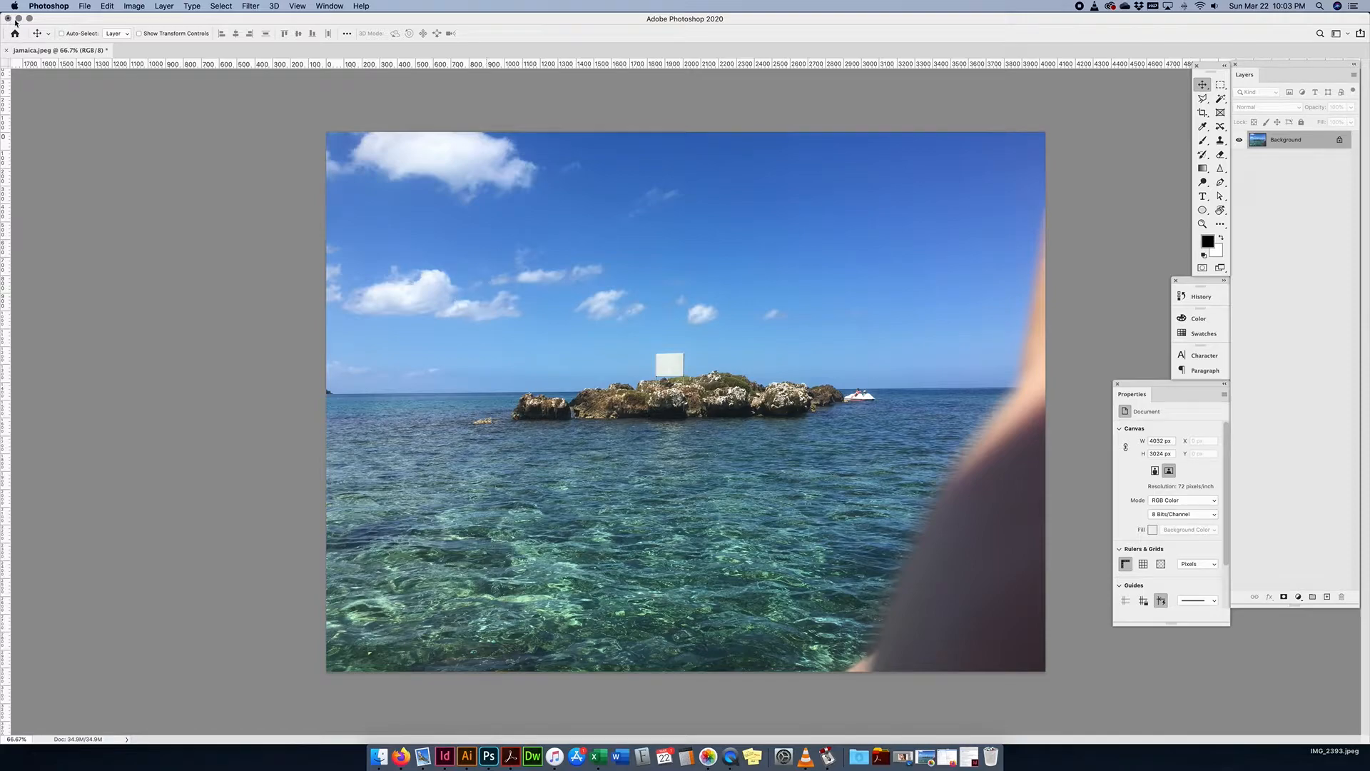
- Clear the current image from view and open the jamaica.jpeg photo from the desktop in Photoshop
key("super+w")
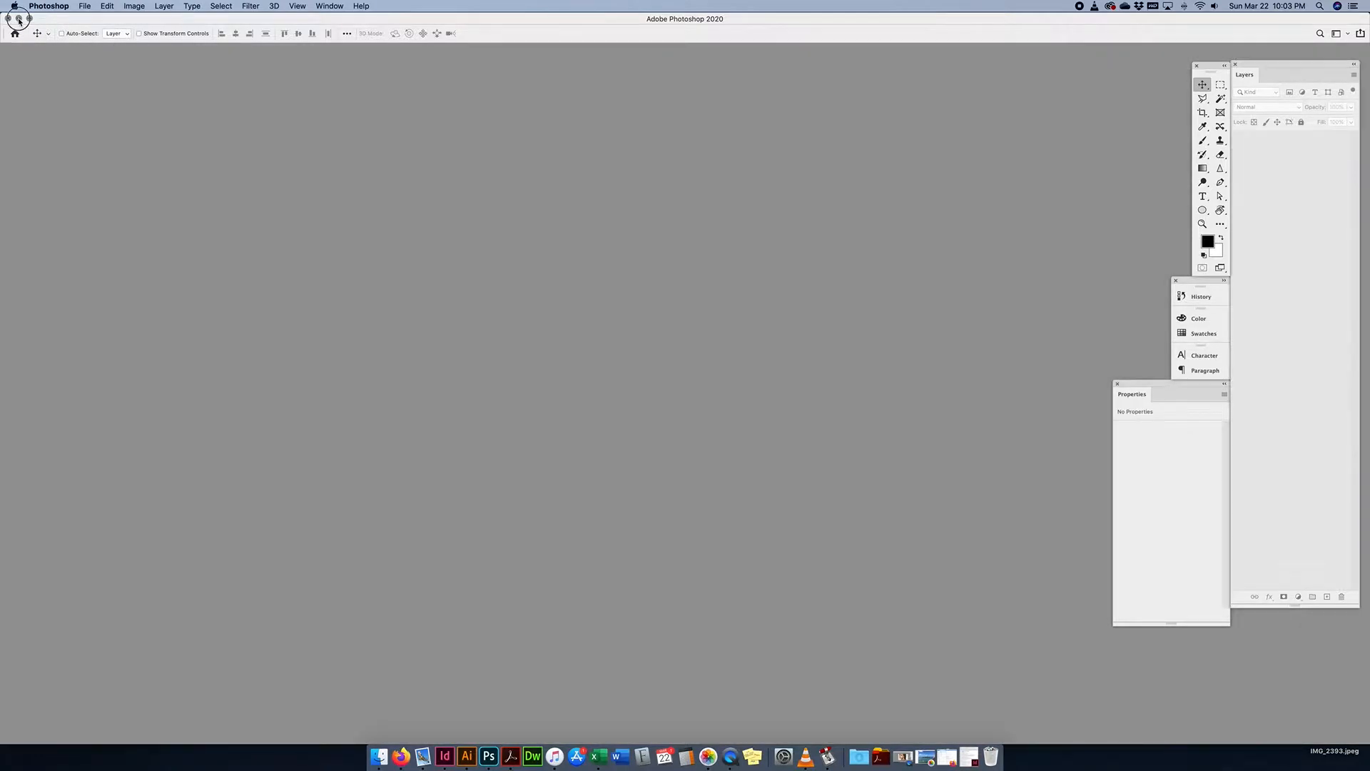
left_click(18, 18)
left_click_drag(701, 316, 480, 757)
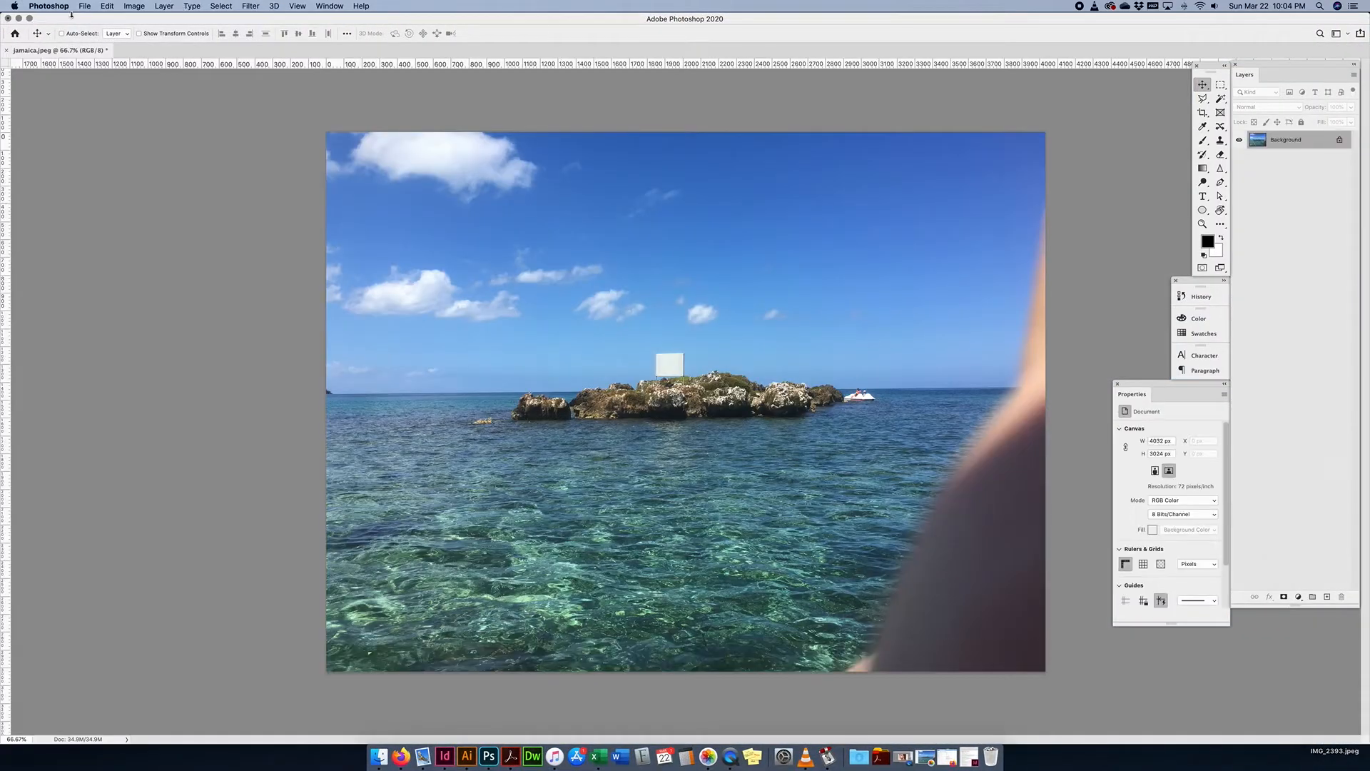
- Unlock the photo's Background layer to turn it into a regular editable layer
left_click(83, 6)
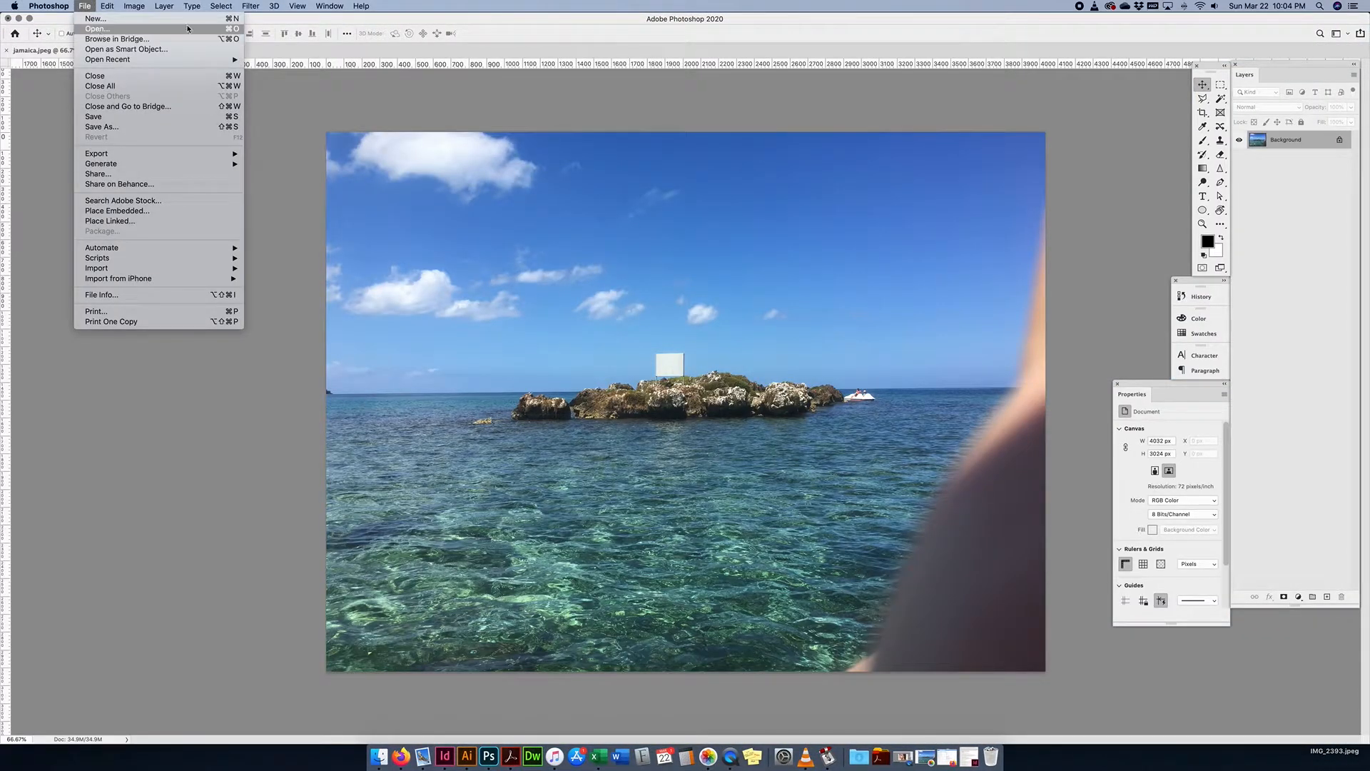
left_click(1270, 169)
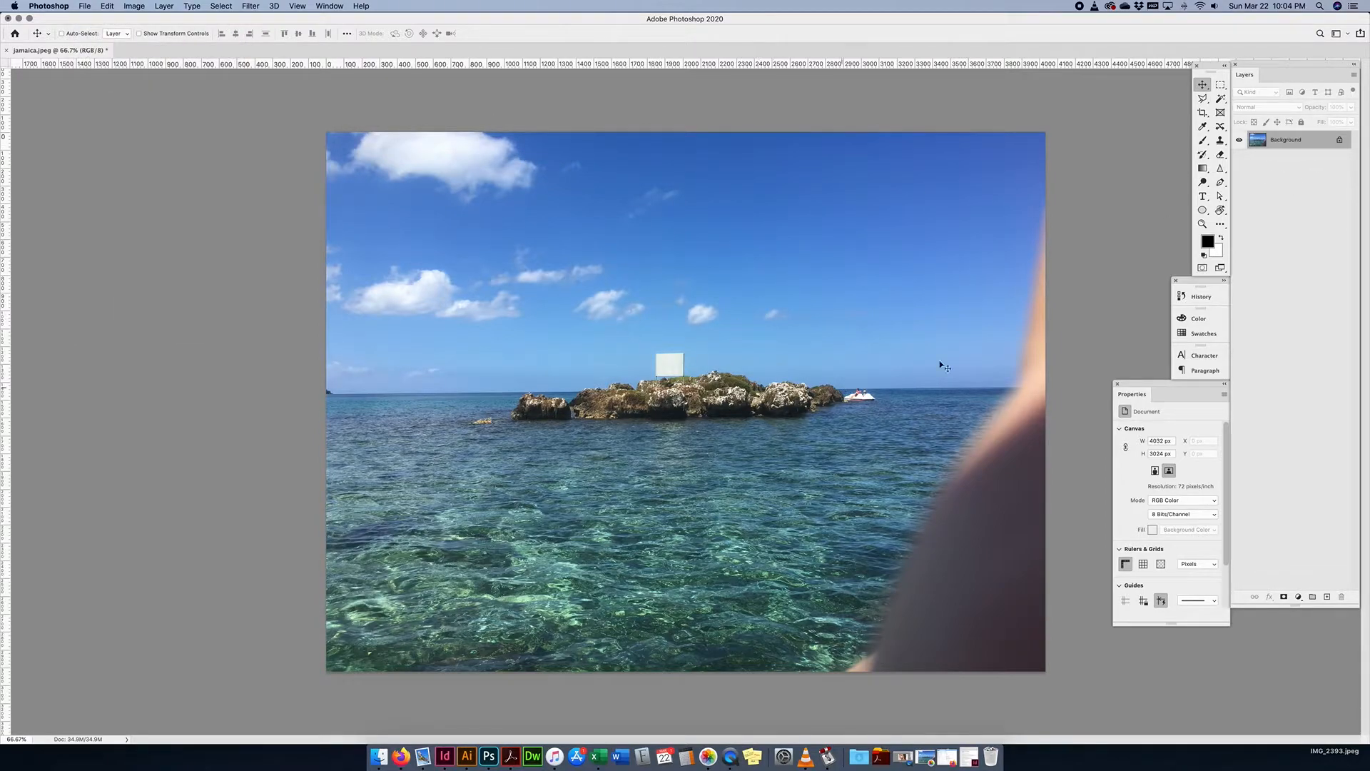
left_click(1340, 140)
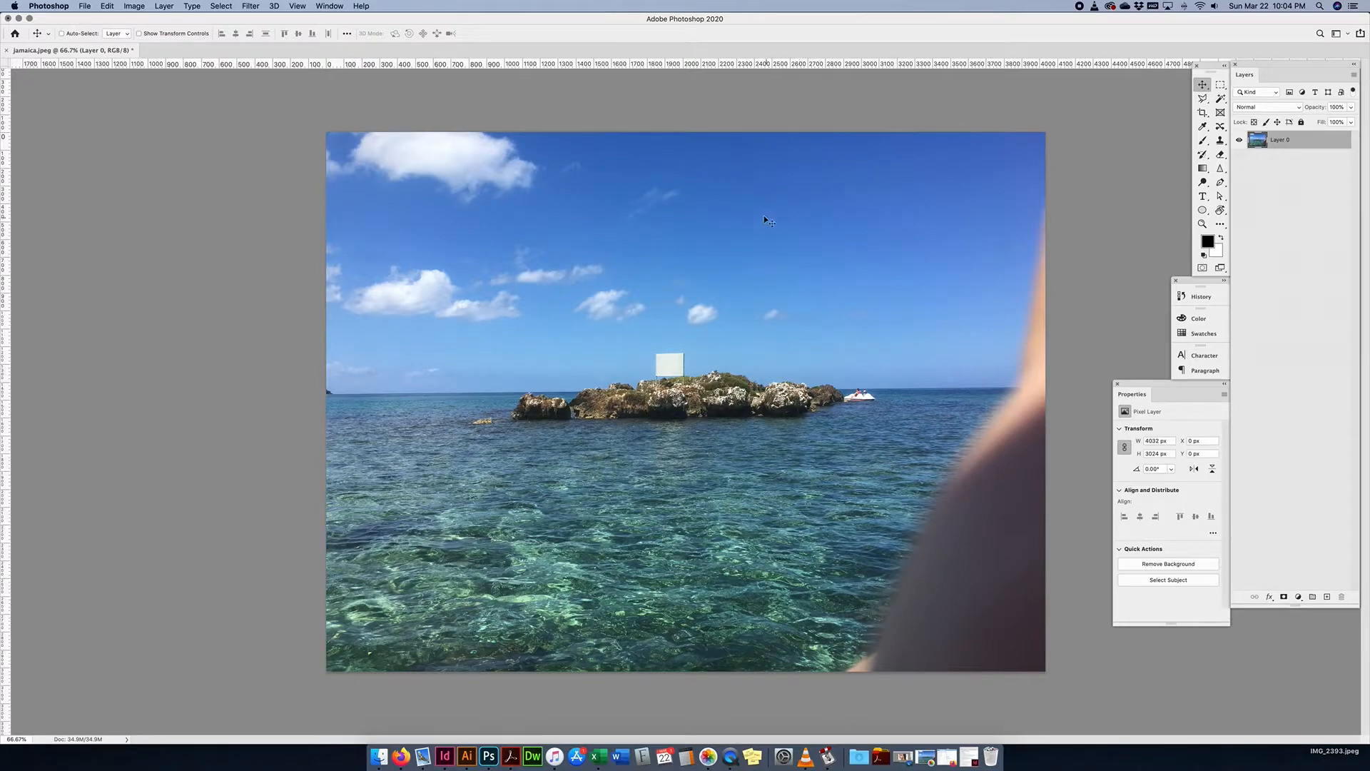
- Outline the blurry finger along the photo's right edge with a closed Polygonal Lasso selection
left_click(1205, 101)
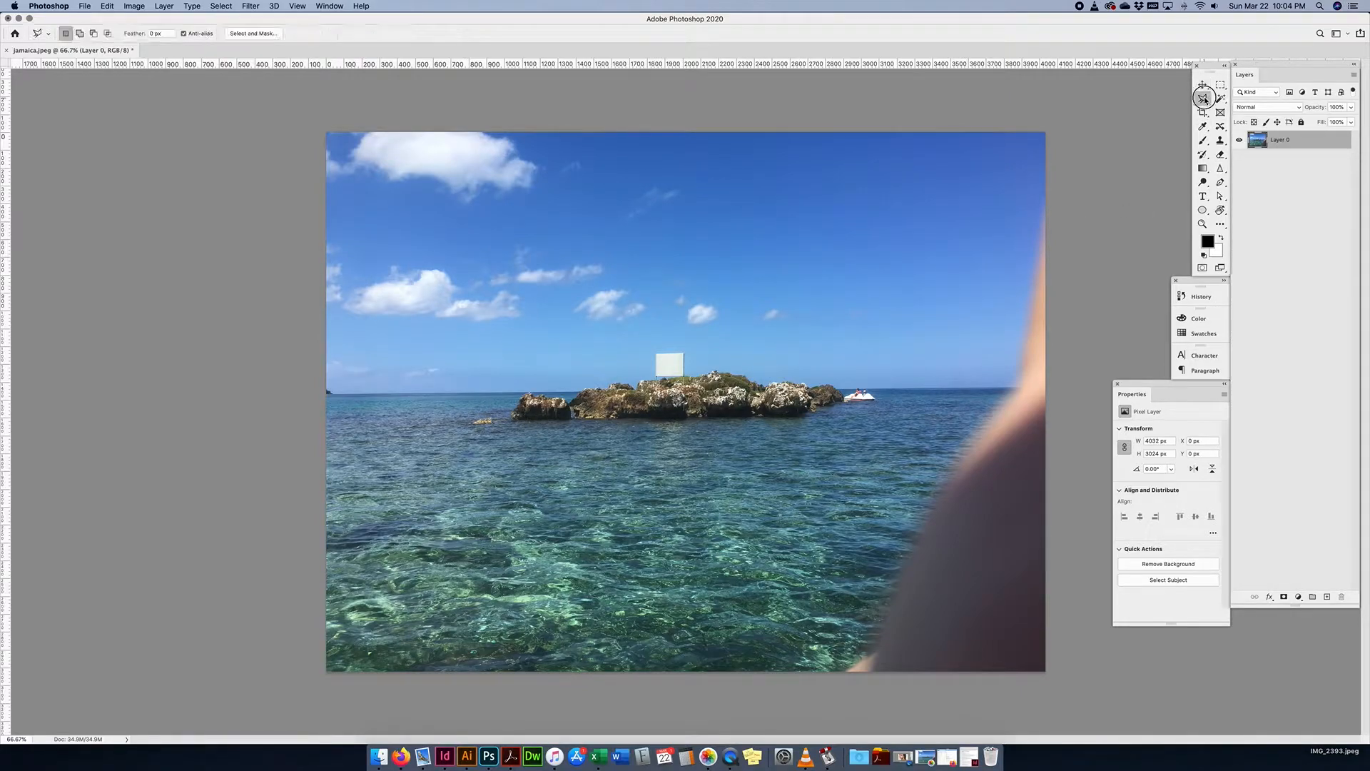
left_click(1051, 171)
left_click(1016, 262)
left_click(996, 367)
left_click(882, 501)
left_click(822, 671)
left_click(888, 687)
left_click(1043, 694)
left_click(1067, 670)
left_click(1081, 349)
left_click(1103, 246)
left_click(1053, 172)
- Start Content-Aware Fill on the finger selection, set the sampling overlay opacity to 73%, and widen the preview area
left_click(108, 7)
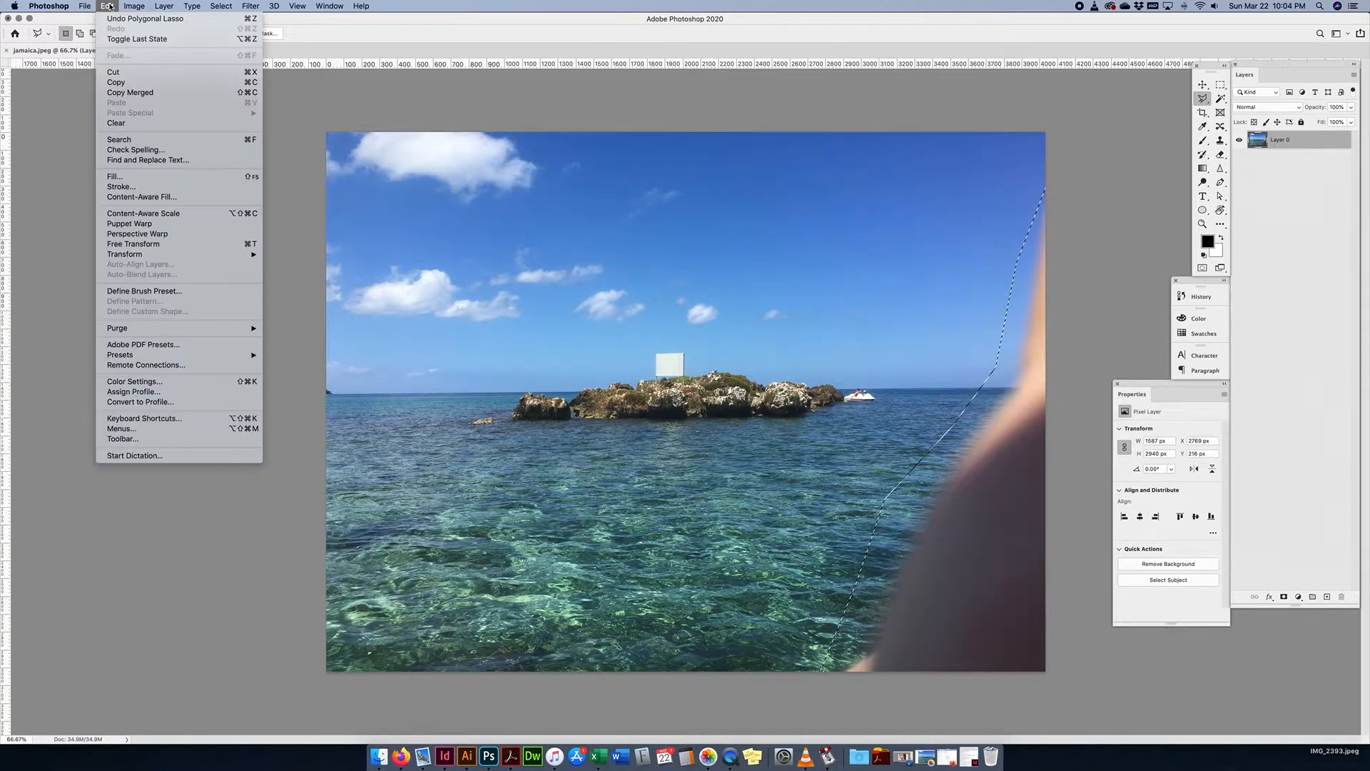
left_click(132, 198)
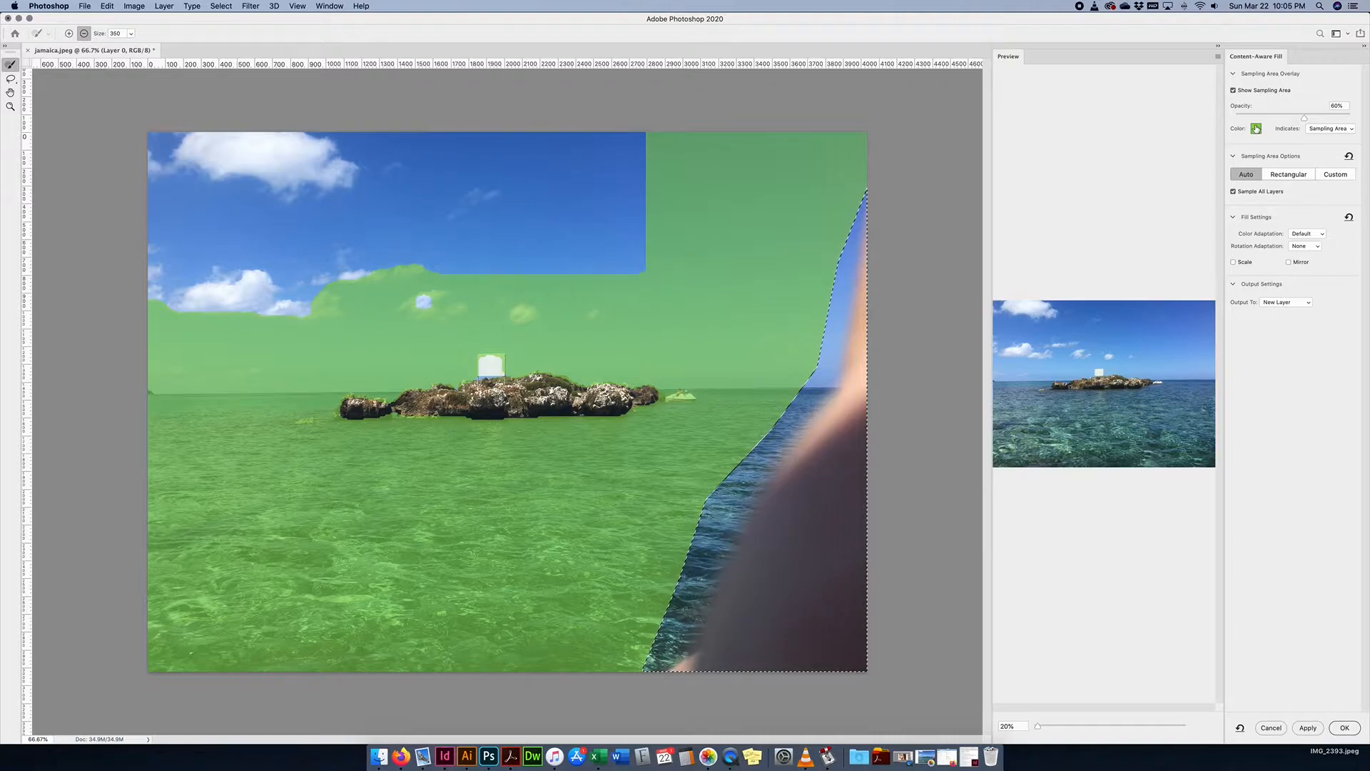
left_click(1327, 130)
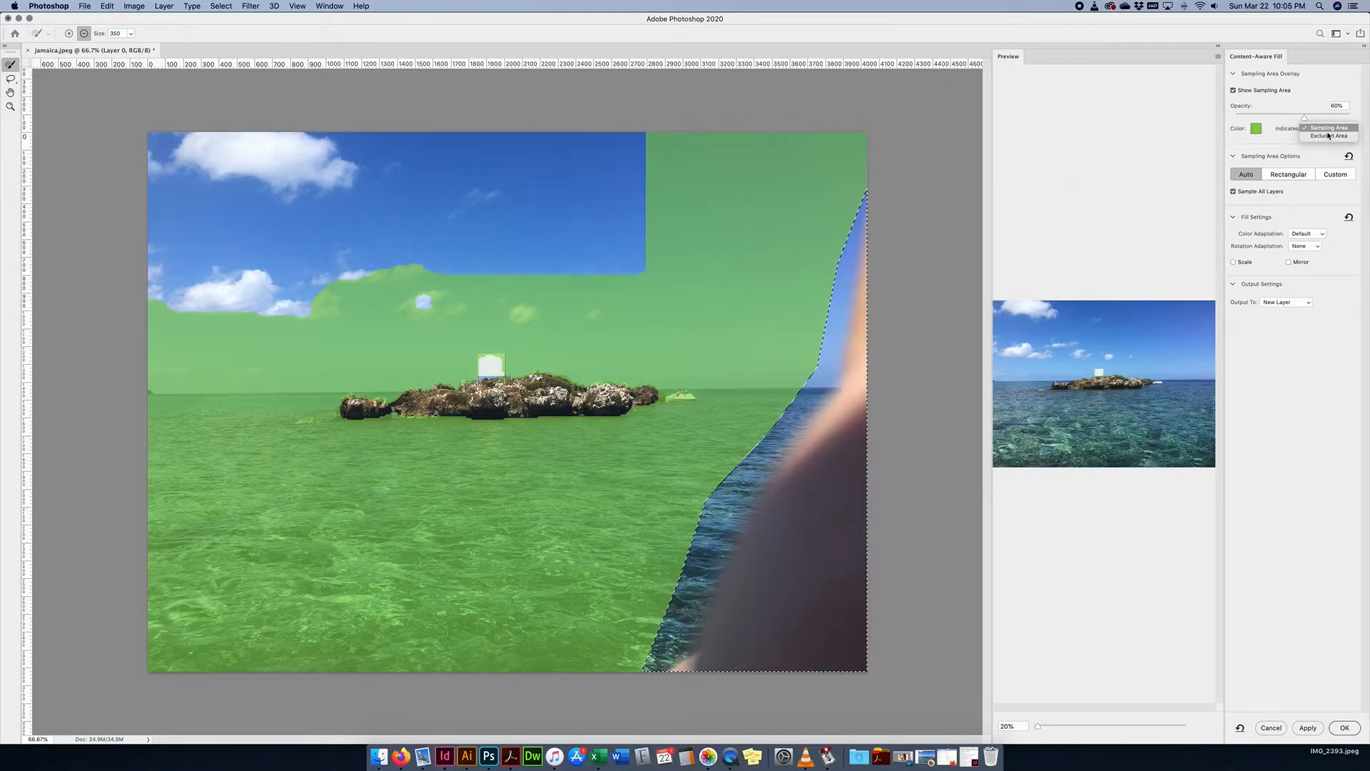
left_click(1329, 128)
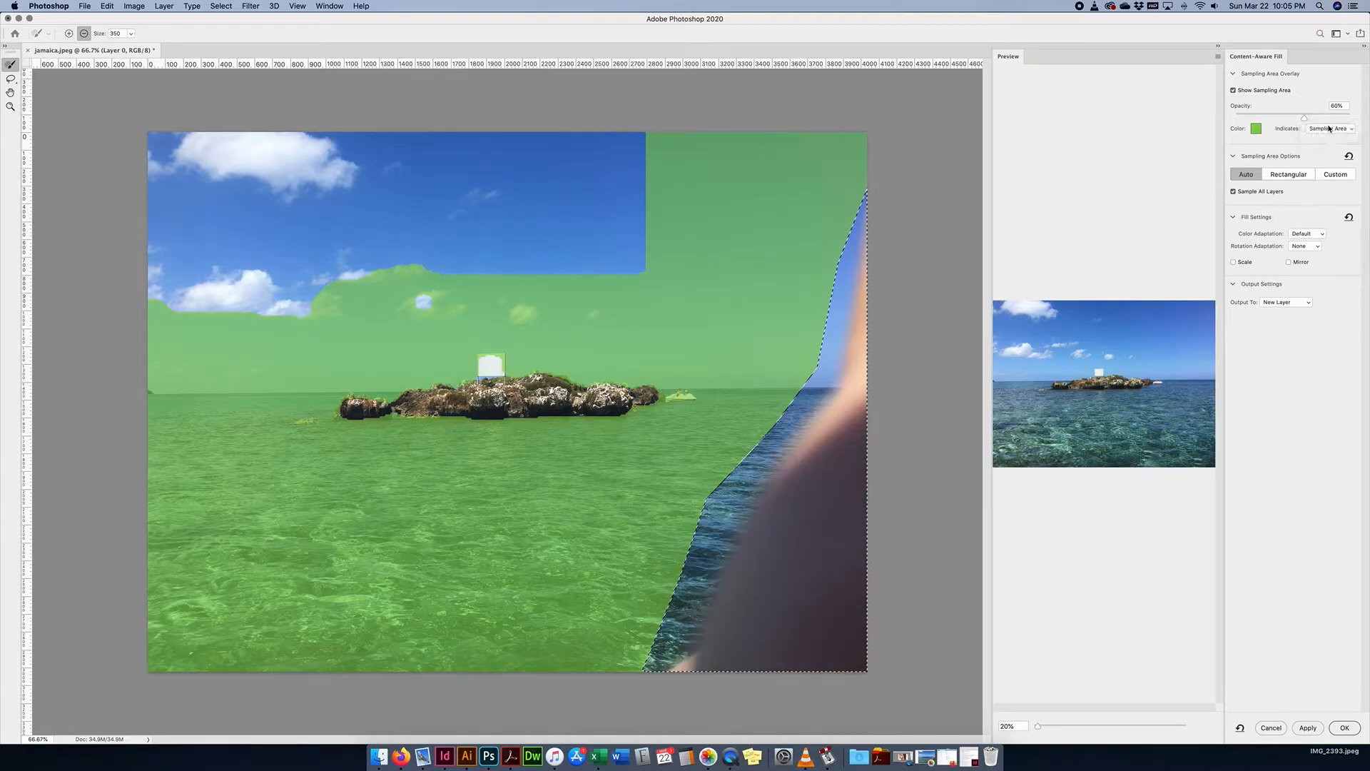
mouse_move(1306, 118)
left_mouse_down()
mouse_move(1335, 116)
mouse_move(1291, 114)
mouse_move(1320, 117)
left_mouse_up()
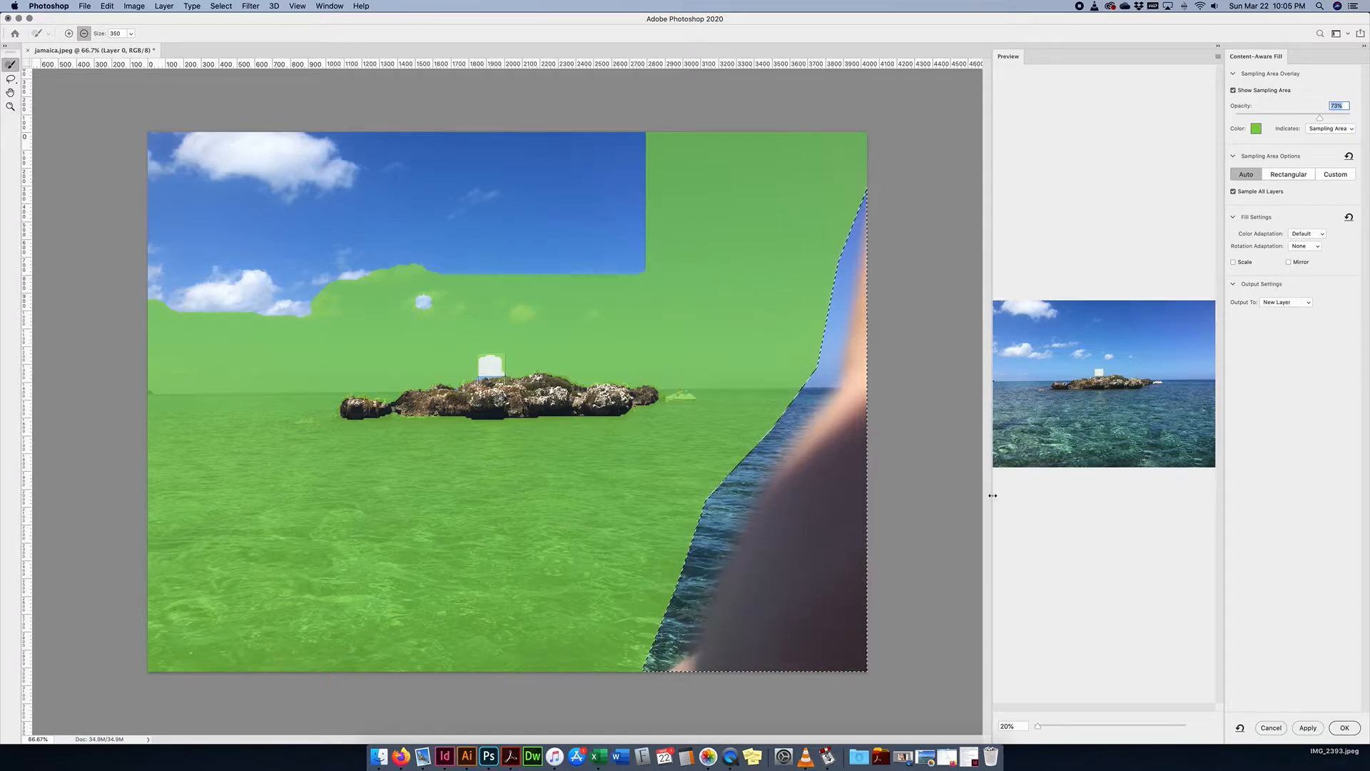
left_click_drag(971, 494, 890, 494)
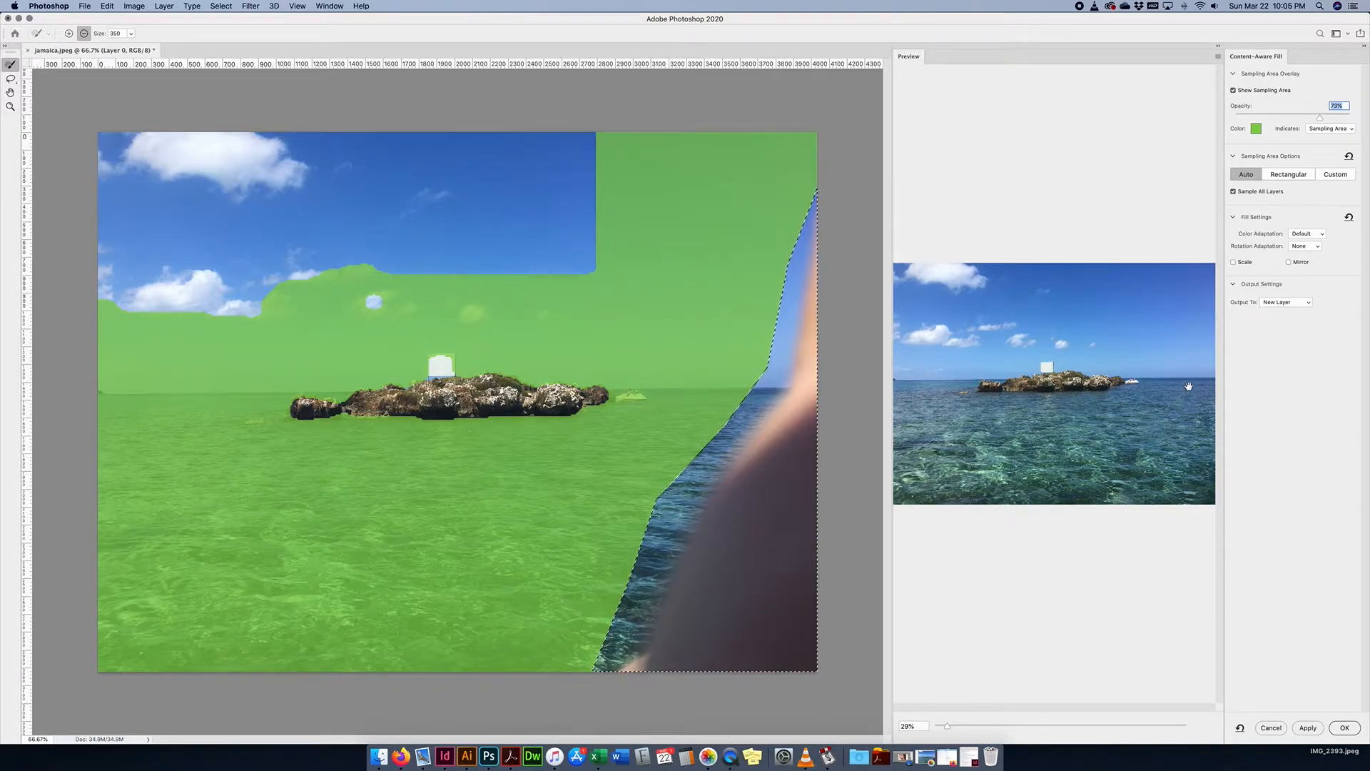
- Brush the sampling area to include the whole sky with its clouds and exclude the rock island, sign and boat
left_click_drag(580, 266, 309, 264)
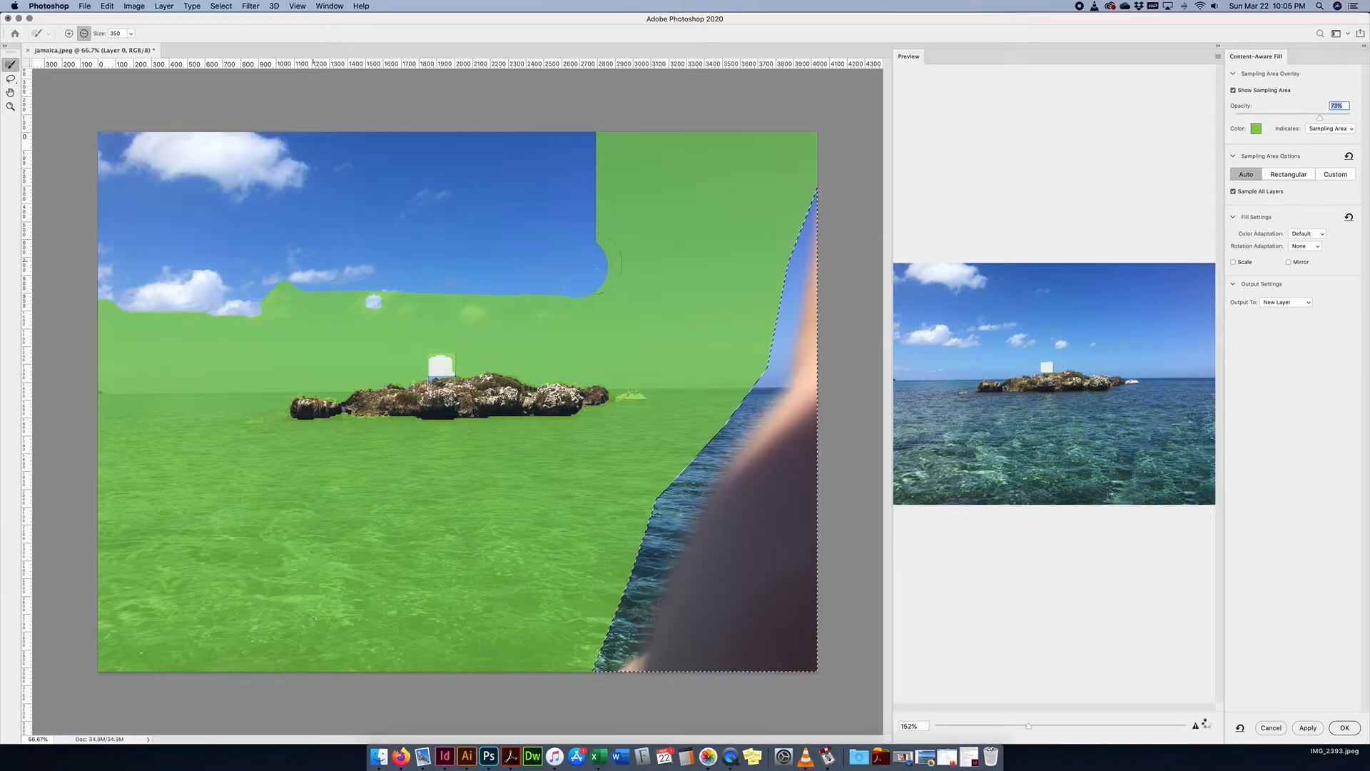
mouse_move(592, 268)
left_mouse_down()
mouse_move(323, 265)
mouse_move(277, 282)
mouse_move(326, 292)
mouse_move(460, 304)
mouse_move(605, 234)
mouse_move(269, 232)
mouse_move(341, 182)
mouse_move(599, 187)
left_mouse_up()
key("alt")
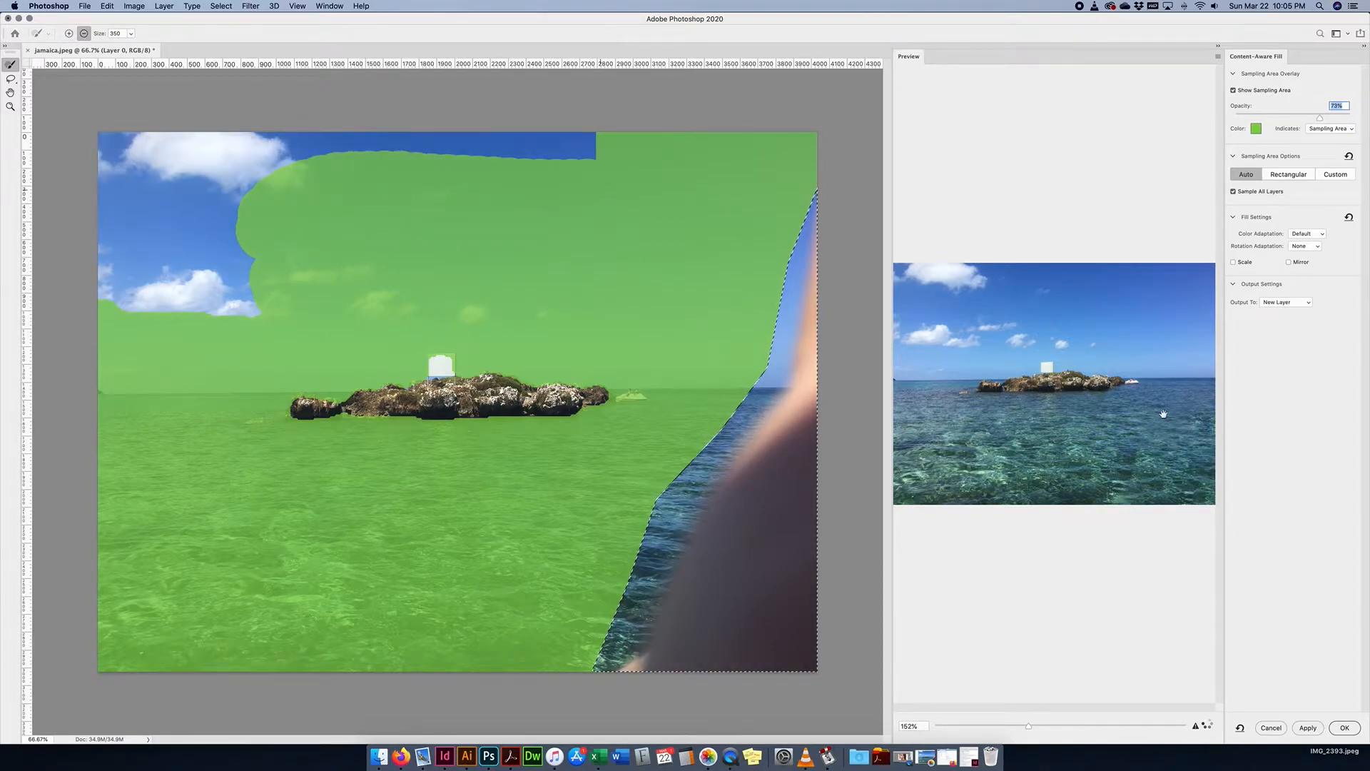
mouse_move(578, 146)
left_mouse_down()
mouse_move(85, 148)
mouse_move(296, 164)
mouse_move(105, 288)
mouse_move(132, 295)
mouse_move(139, 218)
mouse_move(157, 230)
left_mouse_up()
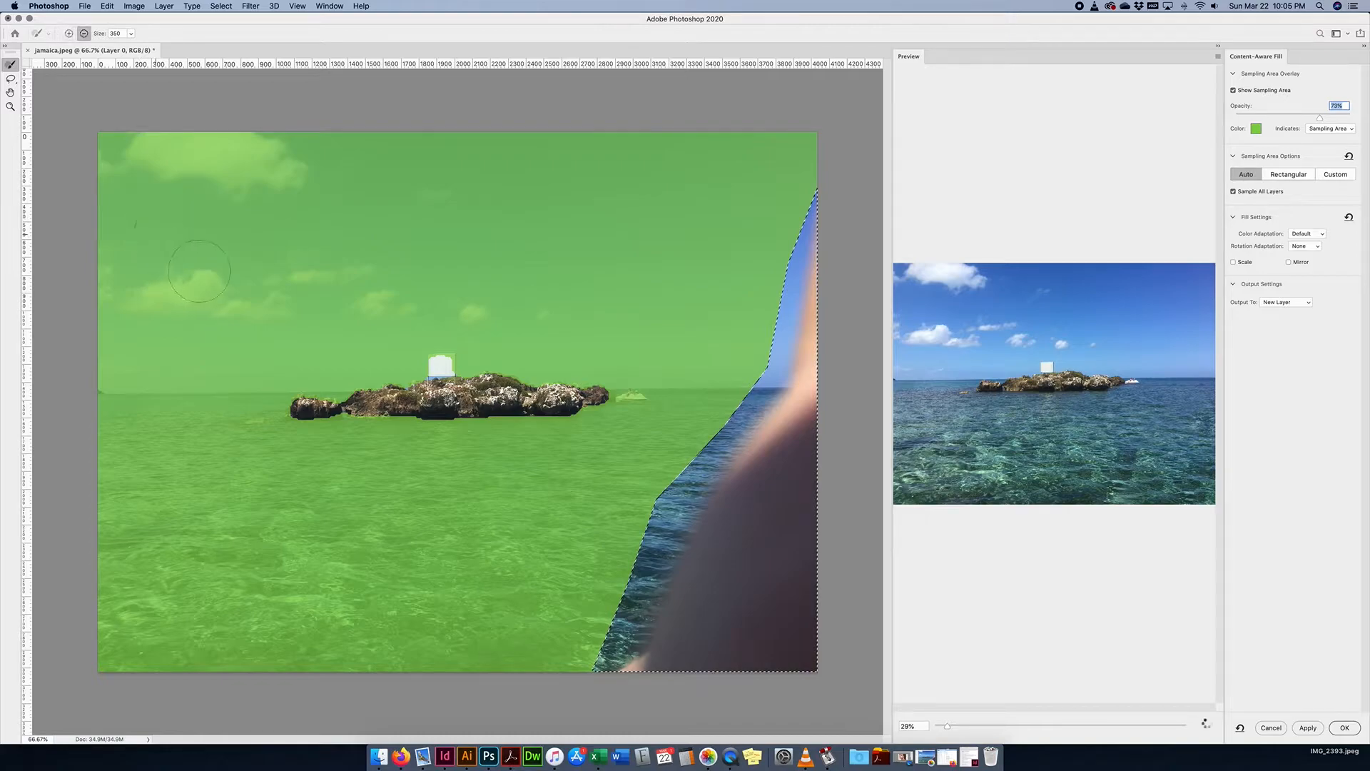
mouse_move(250, 403)
left_mouse_down()
mouse_move(468, 377)
mouse_move(618, 385)
mouse_move(565, 409)
mouse_move(375, 406)
mouse_move(409, 407)
left_mouse_up()
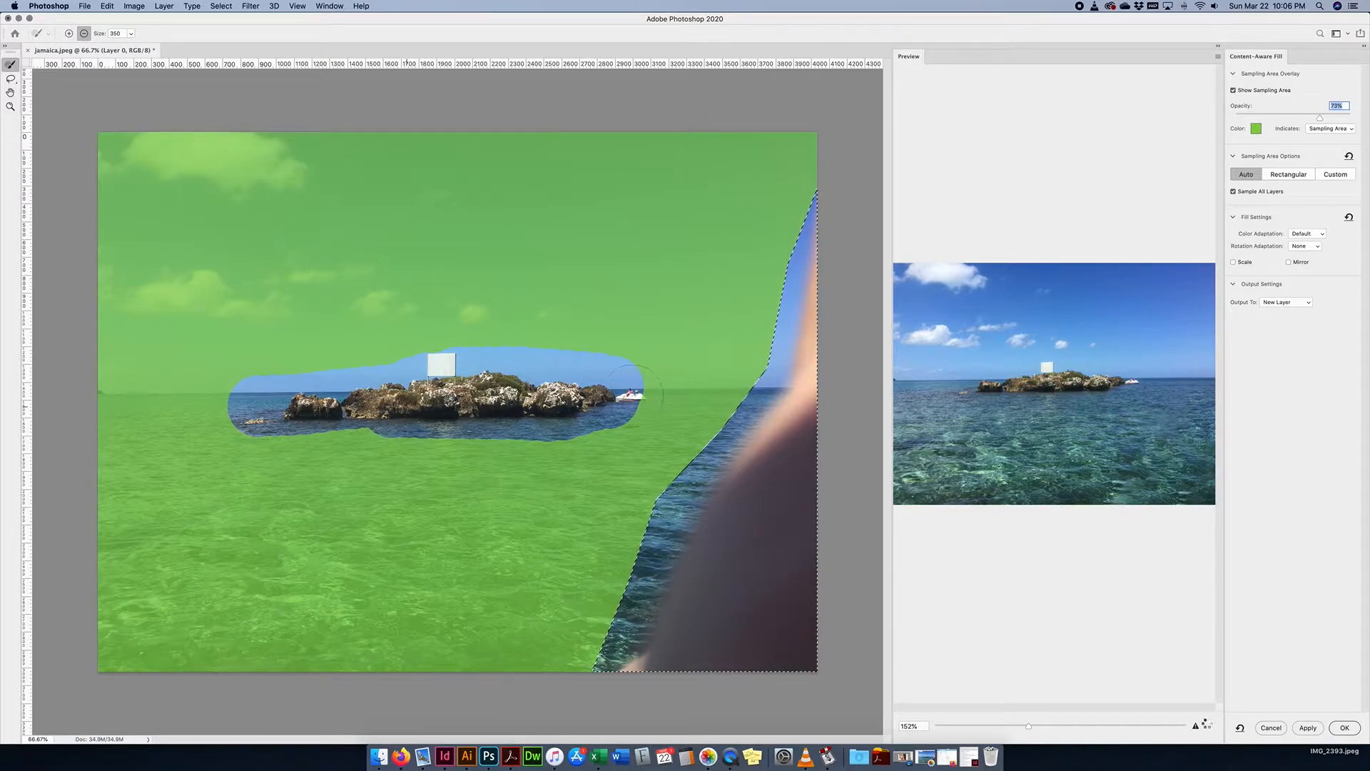
left_click_drag(638, 391, 634, 390)
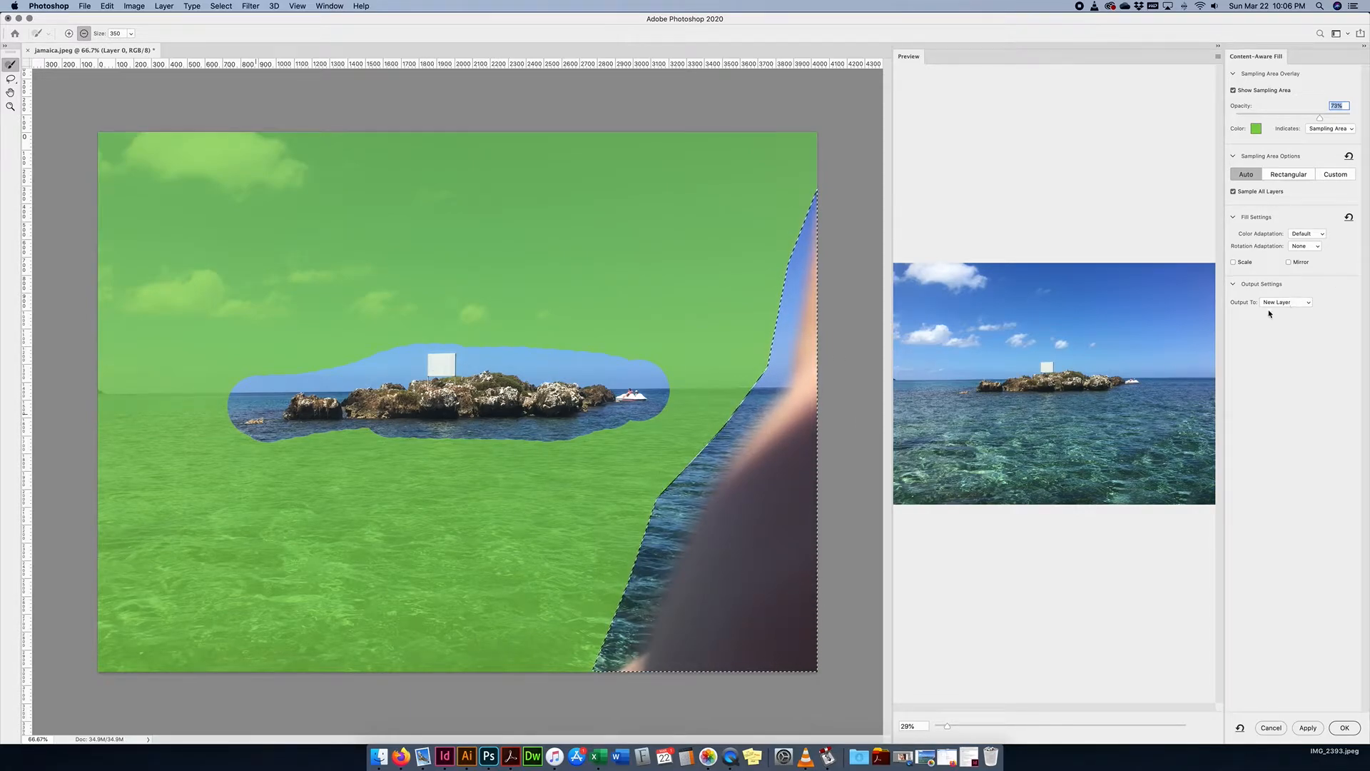
- Apply the Content-Aware Fill to a new layer and deselect the filled area
left_click(1344, 727)
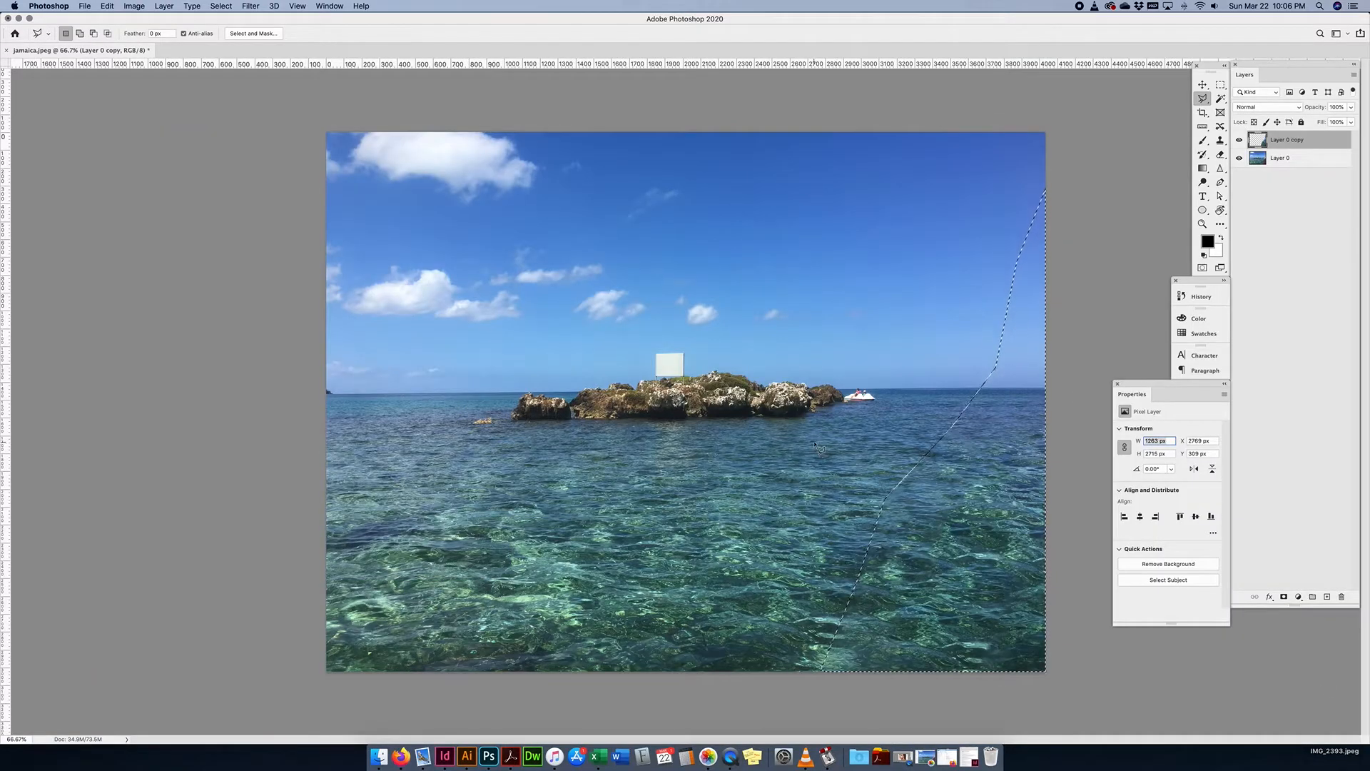
key("super+d")
left_click(222, 6)
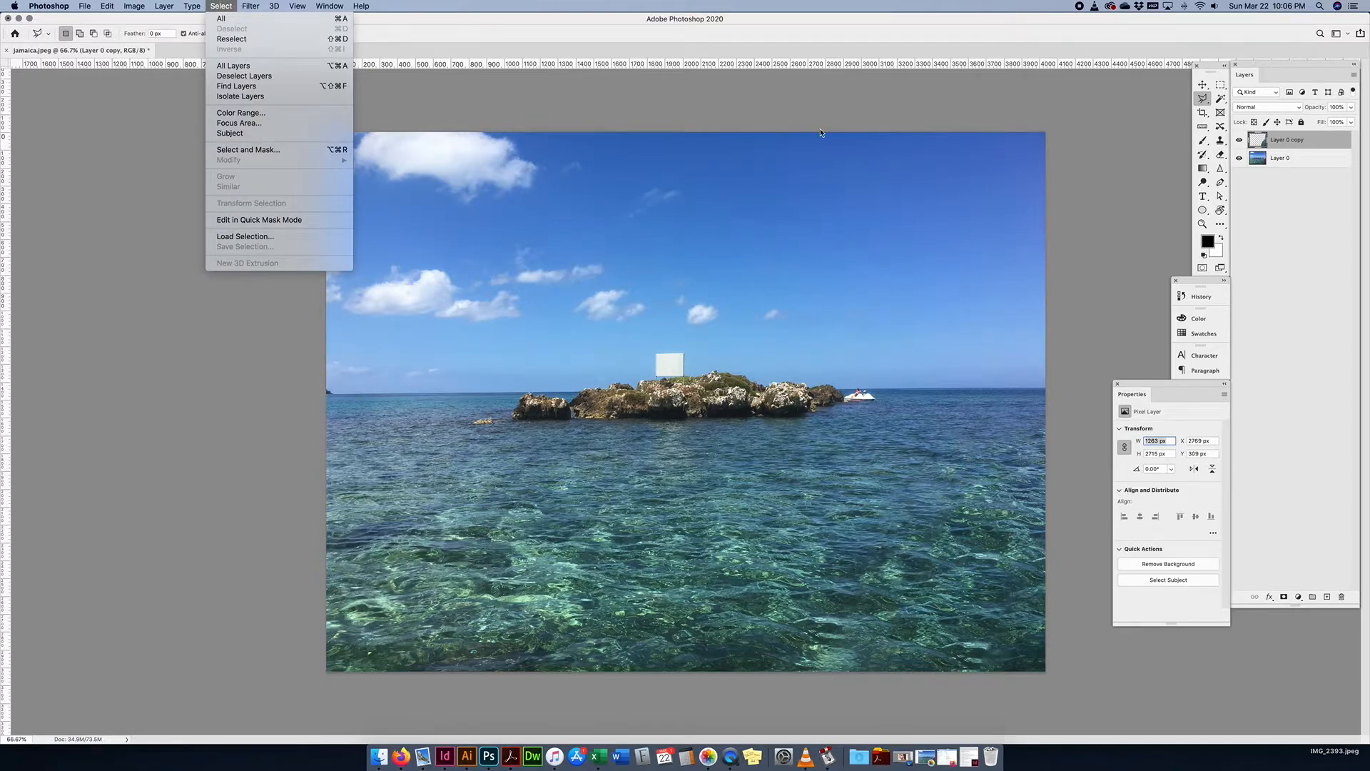
left_click(843, 124)
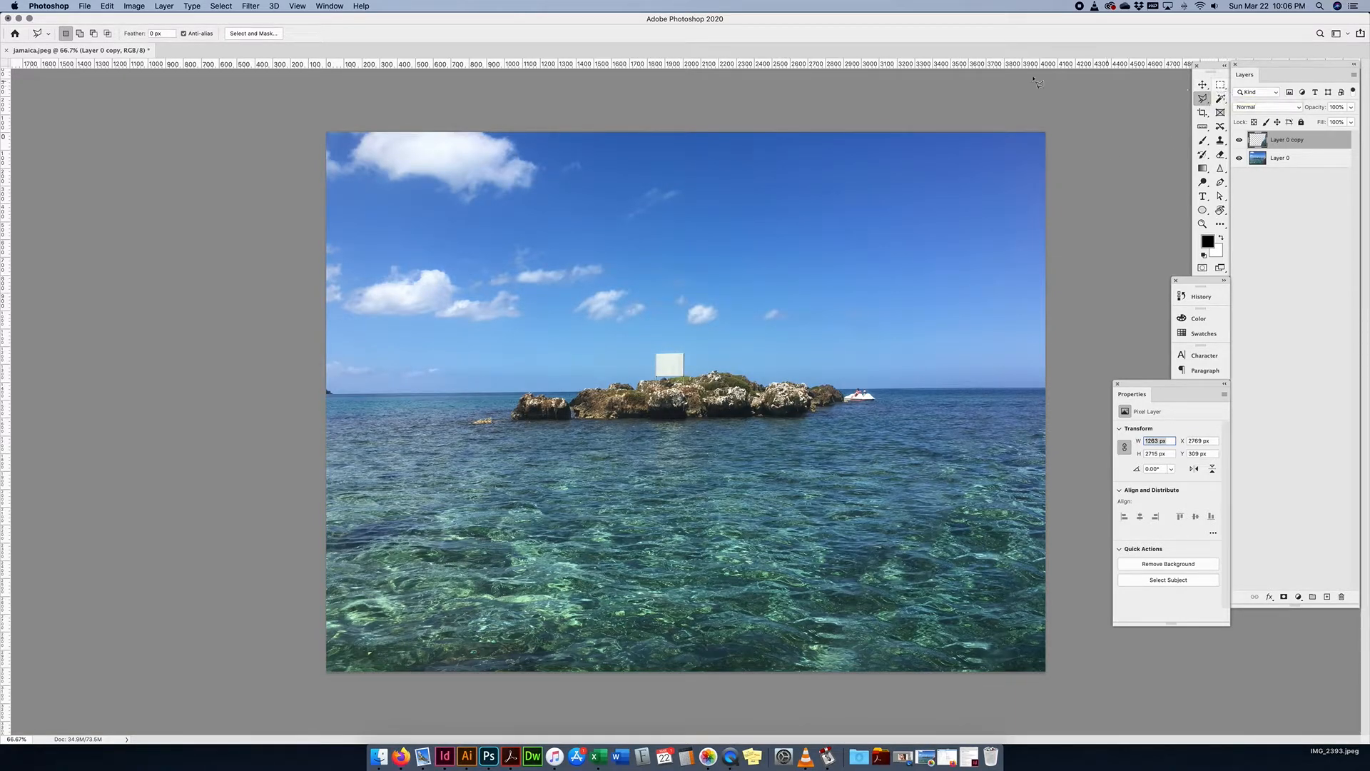
- Select the white sign on the rock island with a rectangular marquee about 204 by 227 px
left_click(1220, 84)
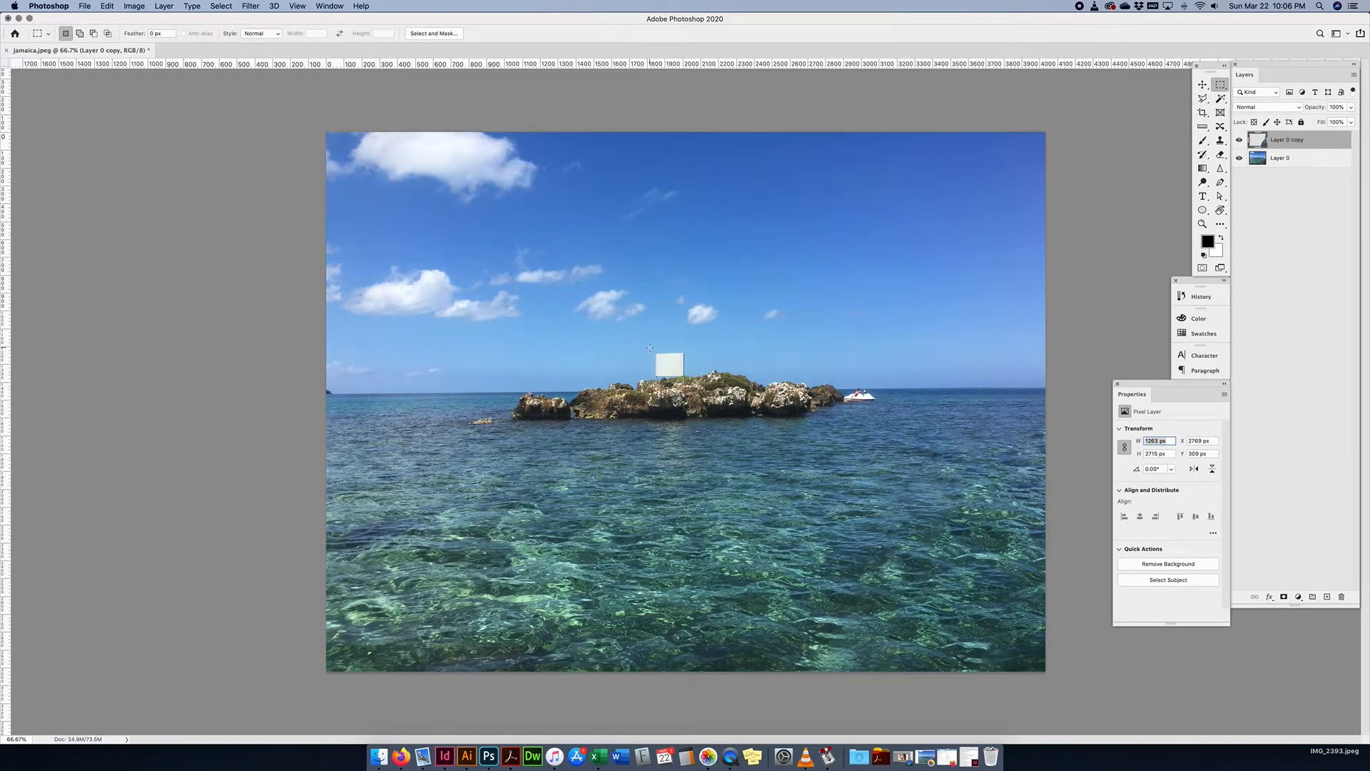
left_click_drag(650, 351, 686, 390)
left_click(107, 6)
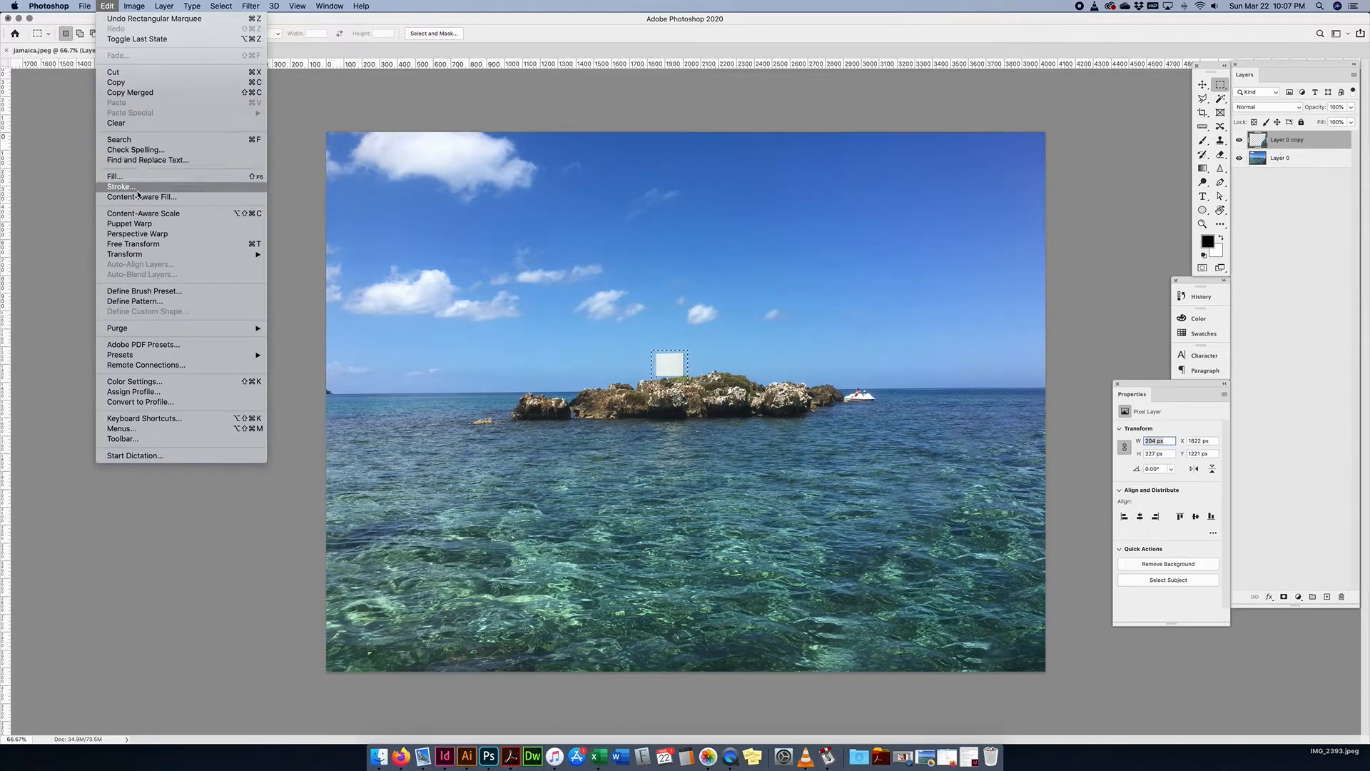
left_click(670, 405)
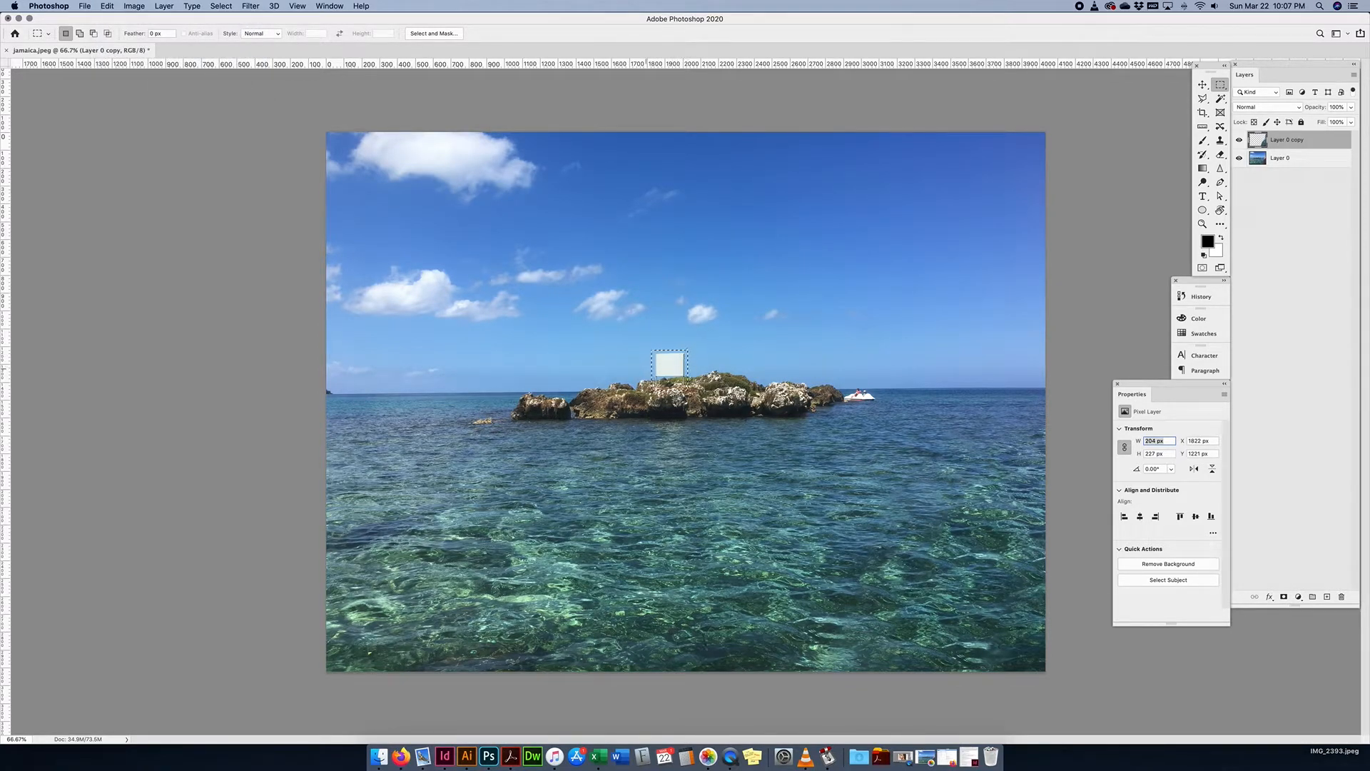
right_click(679, 368)
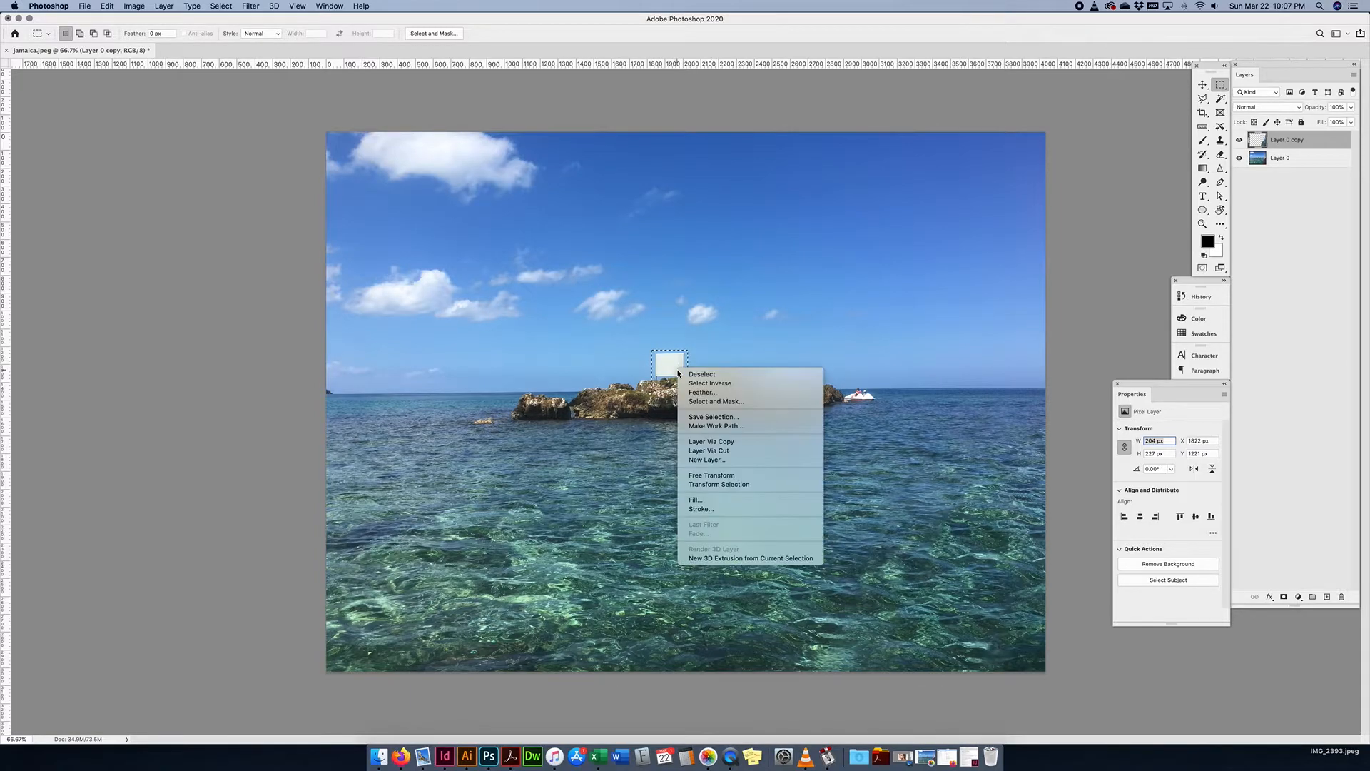
- Try to fill the sign selection on Layer 0 copy using Content-Aware contents
left_click(107, 6)
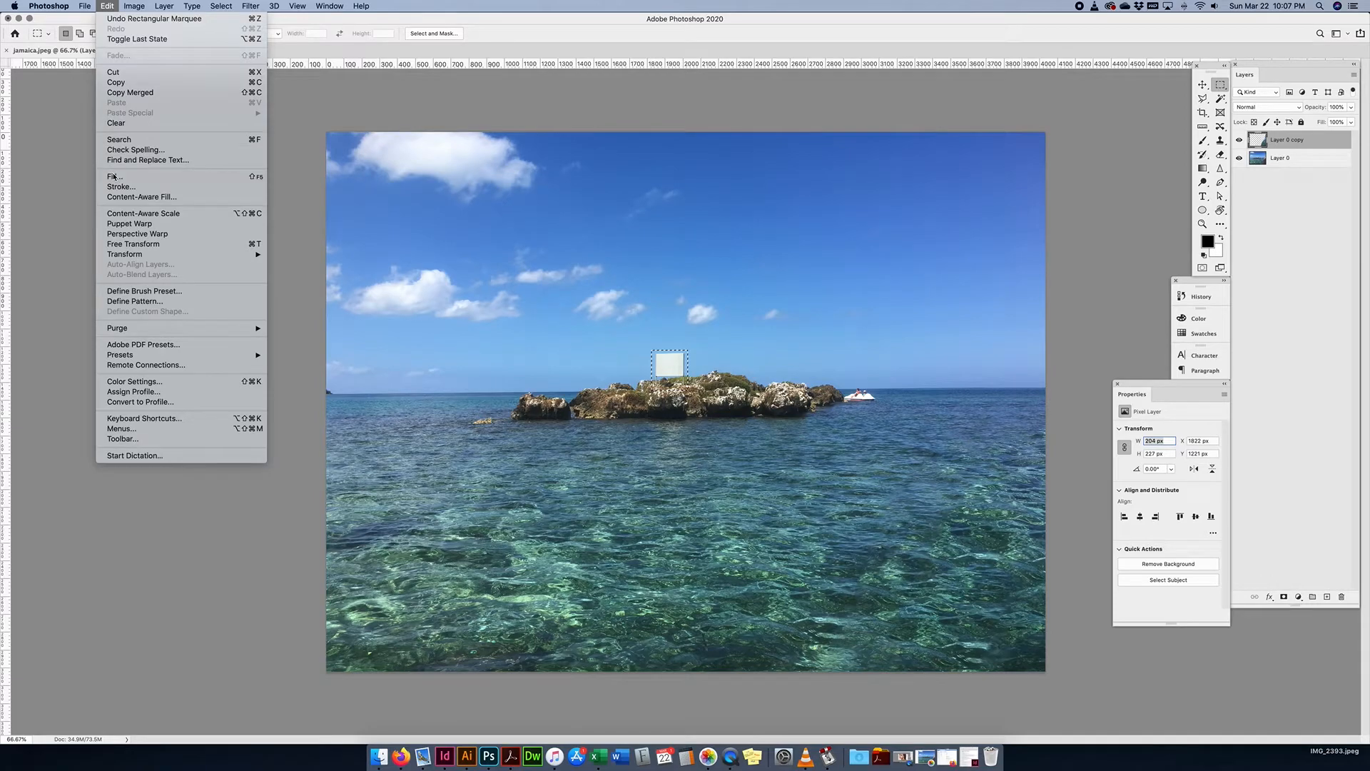
left_click(114, 177)
left_click_drag(706, 294, 975, 218)
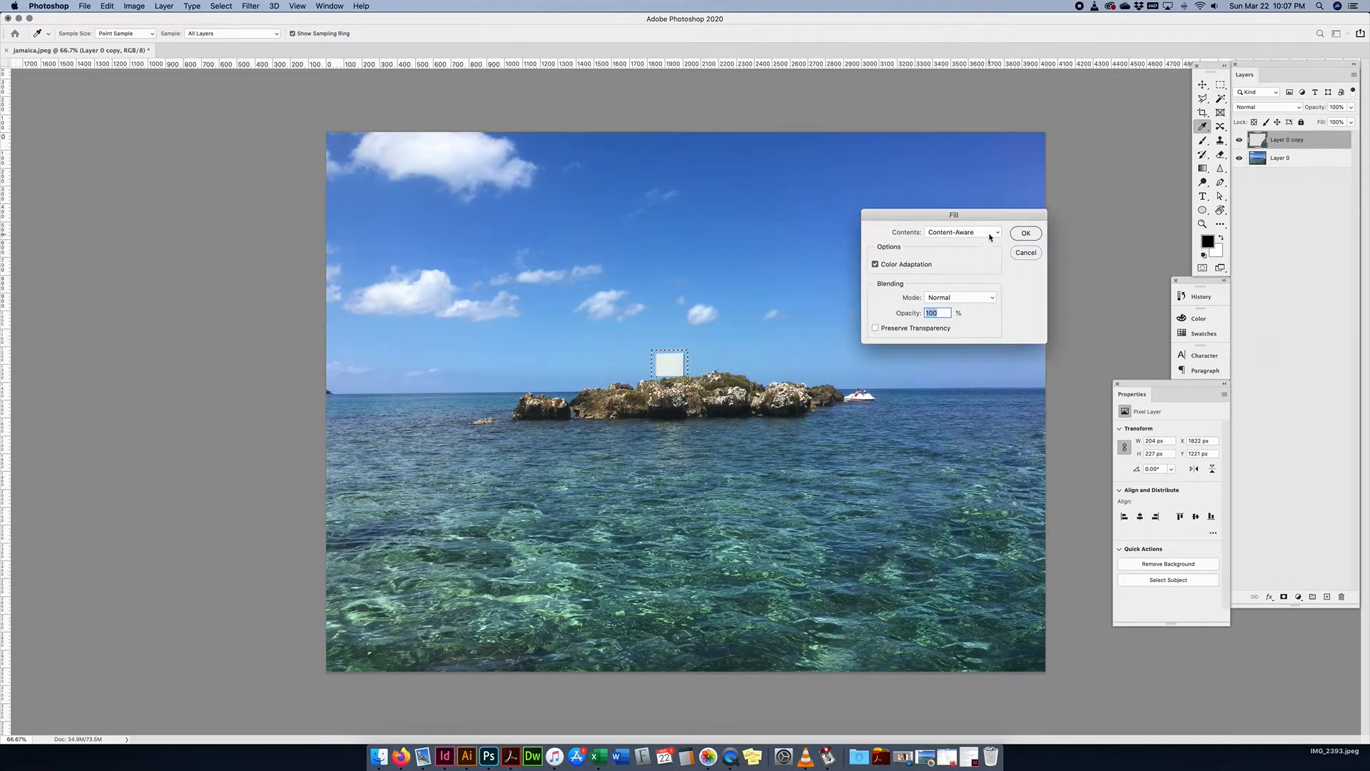
left_click(984, 234)
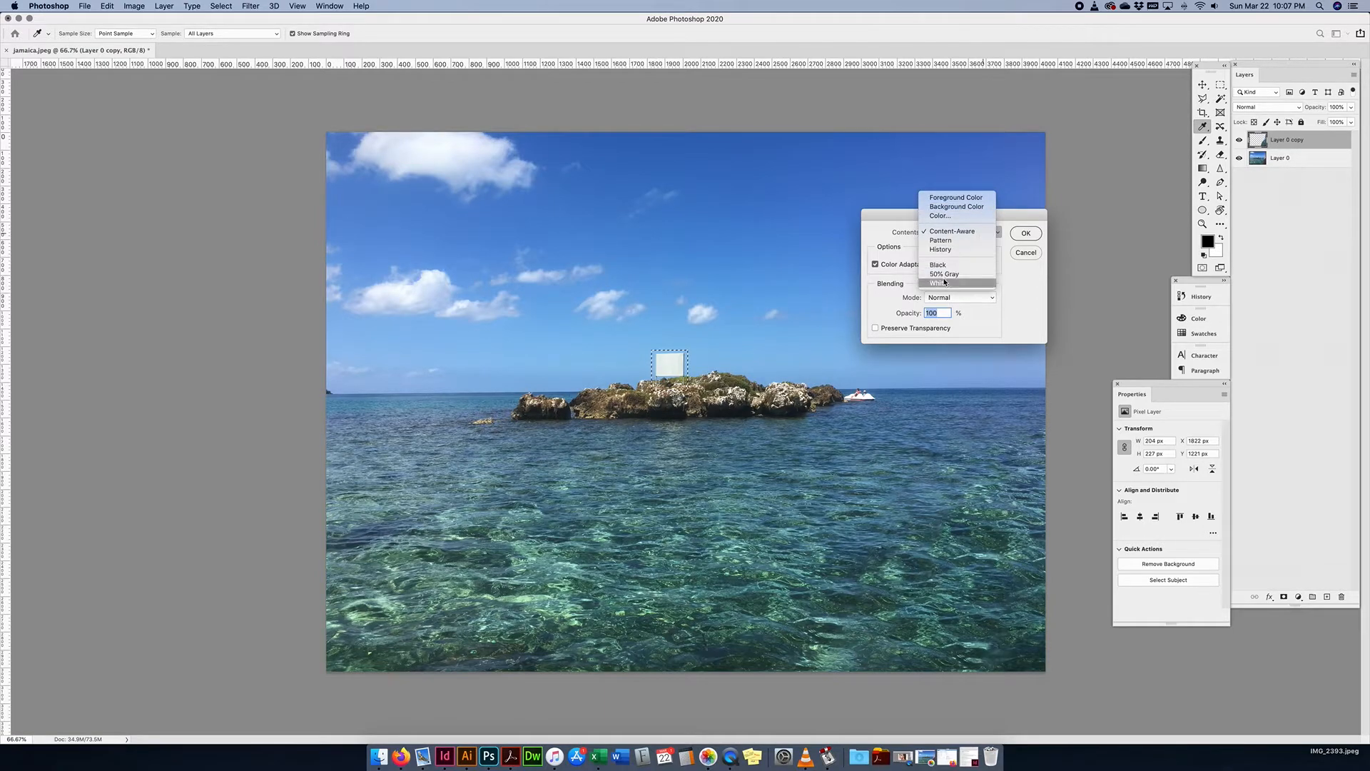
left_click(951, 231)
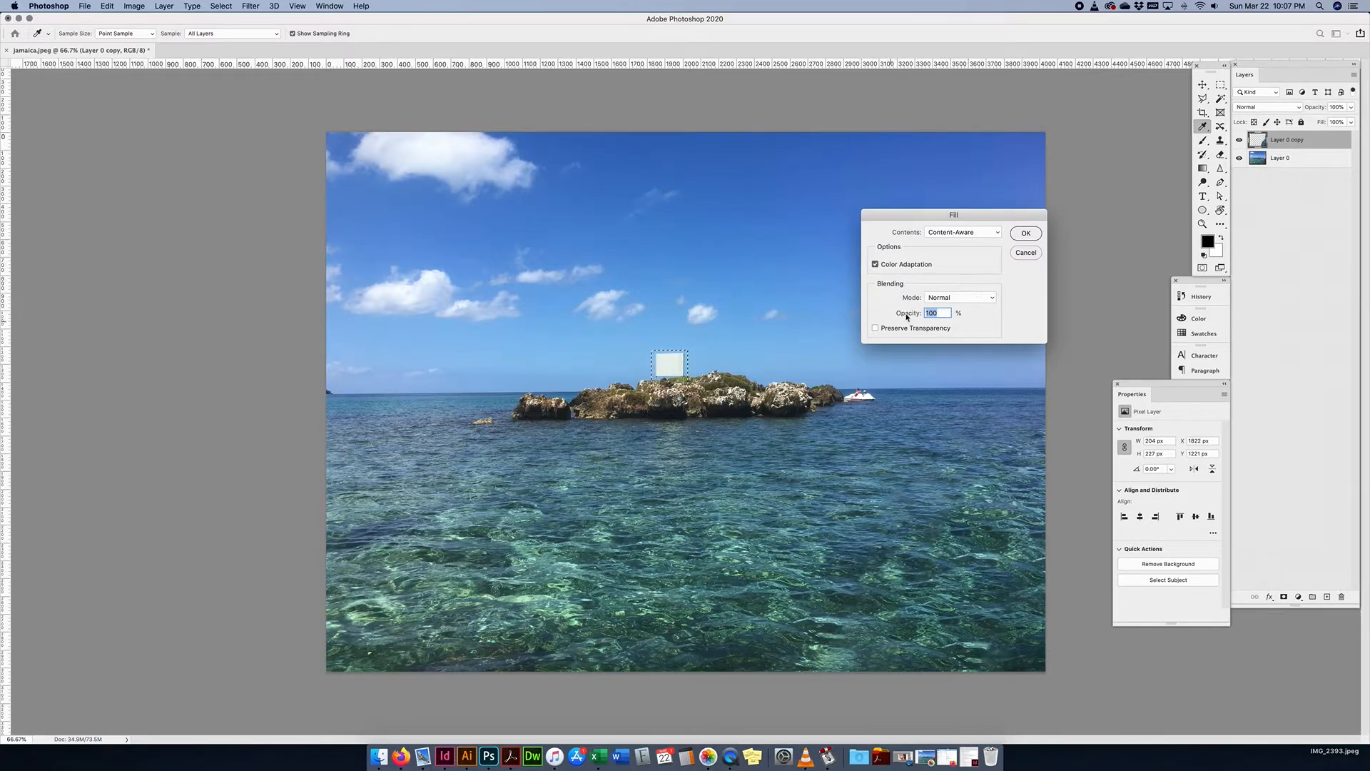
left_click(1028, 234)
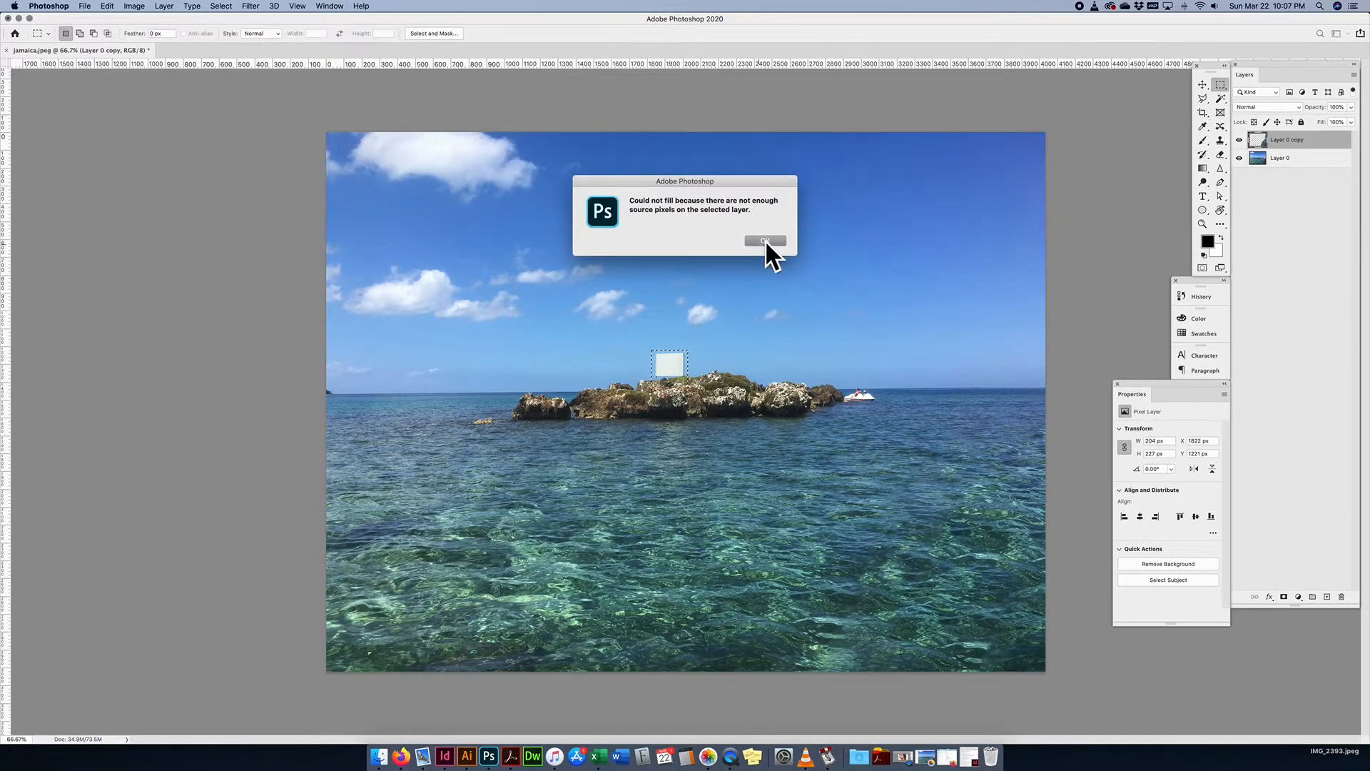
left_click(764, 241)
- Fill the selected sign on Layer 0 with Content-Aware contents in Normal mode at 100% opacity, and inspect the filled area up close
key("alt+bracketleft")
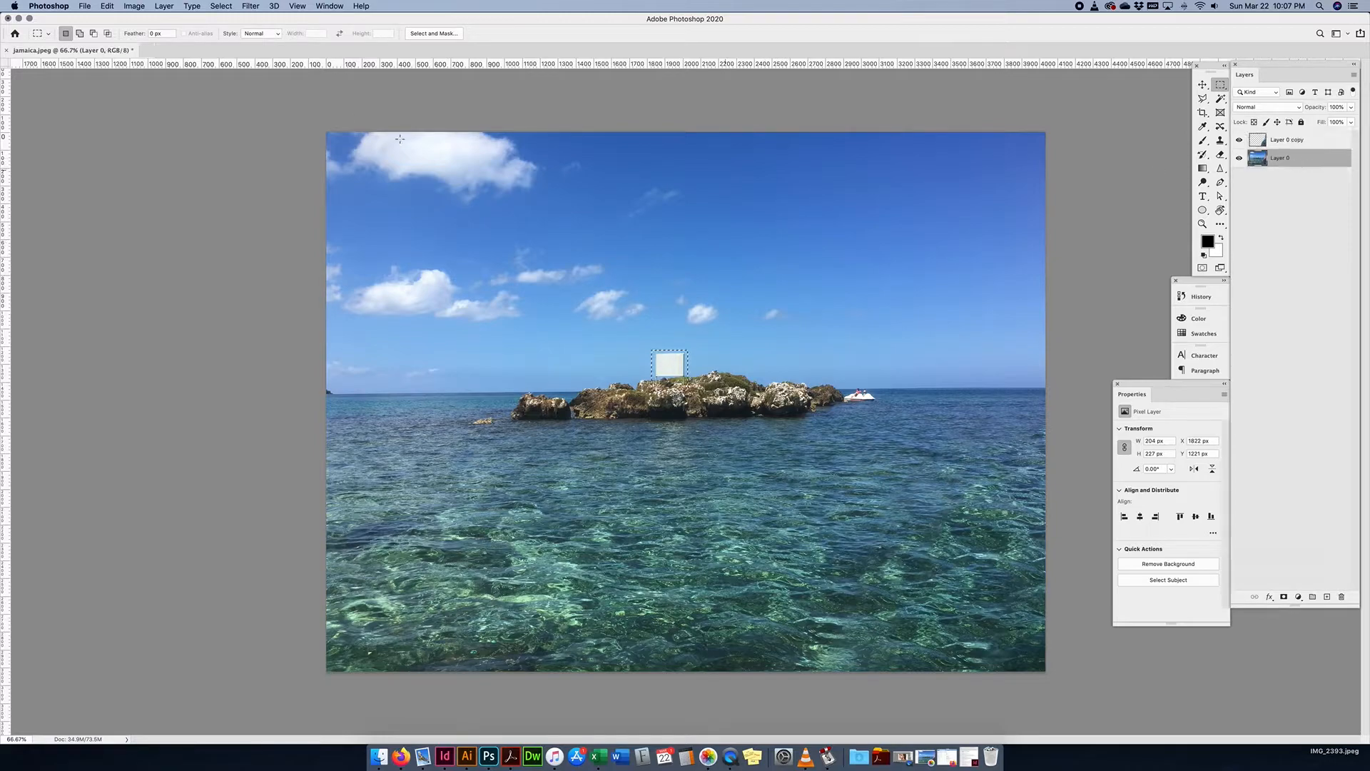
left_click(107, 6)
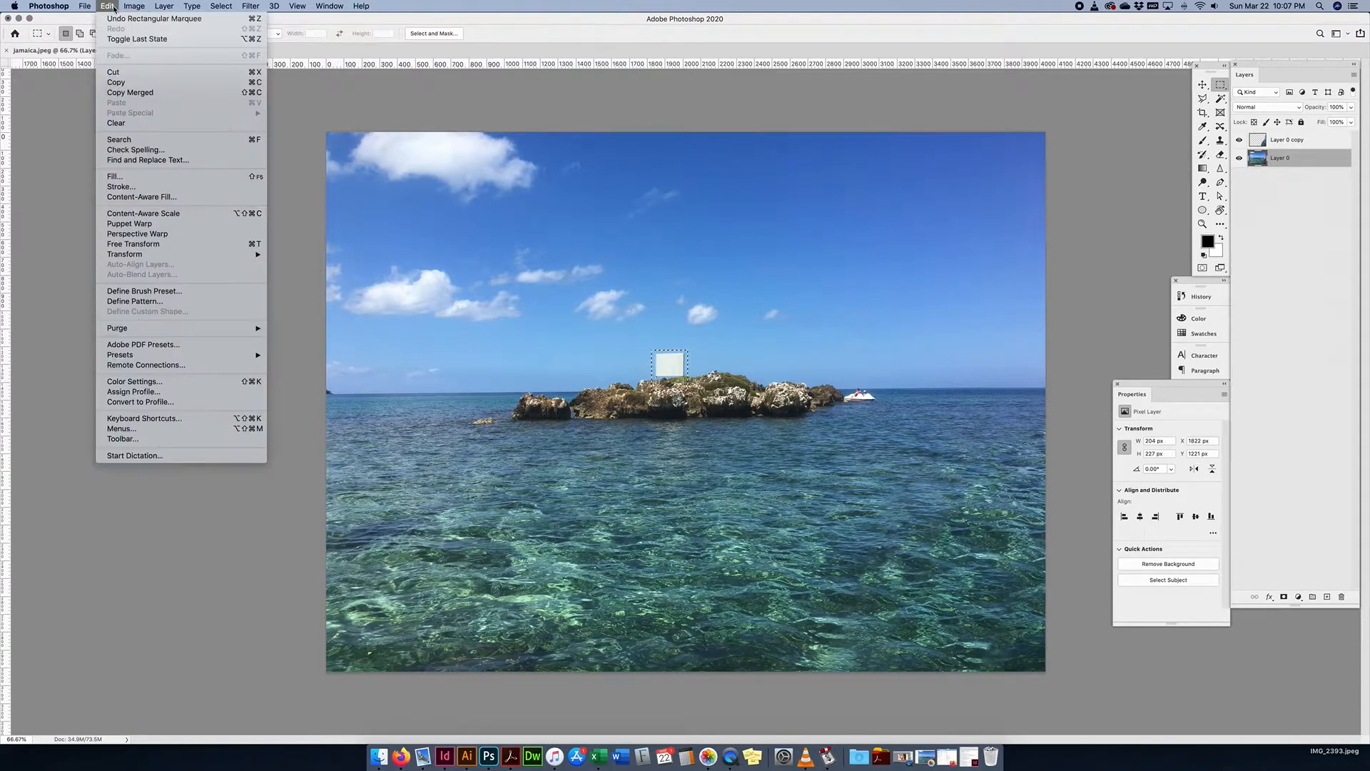
left_click(113, 178)
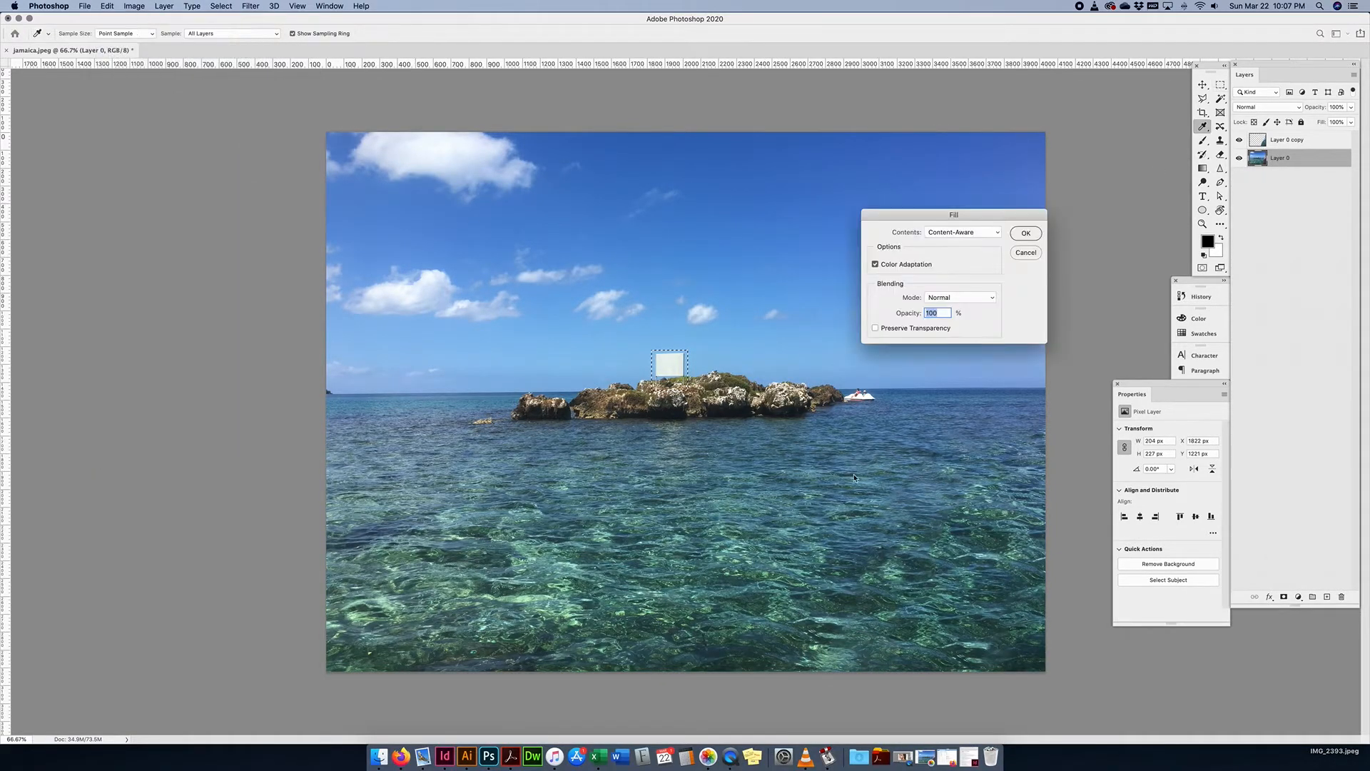
left_click(1025, 233)
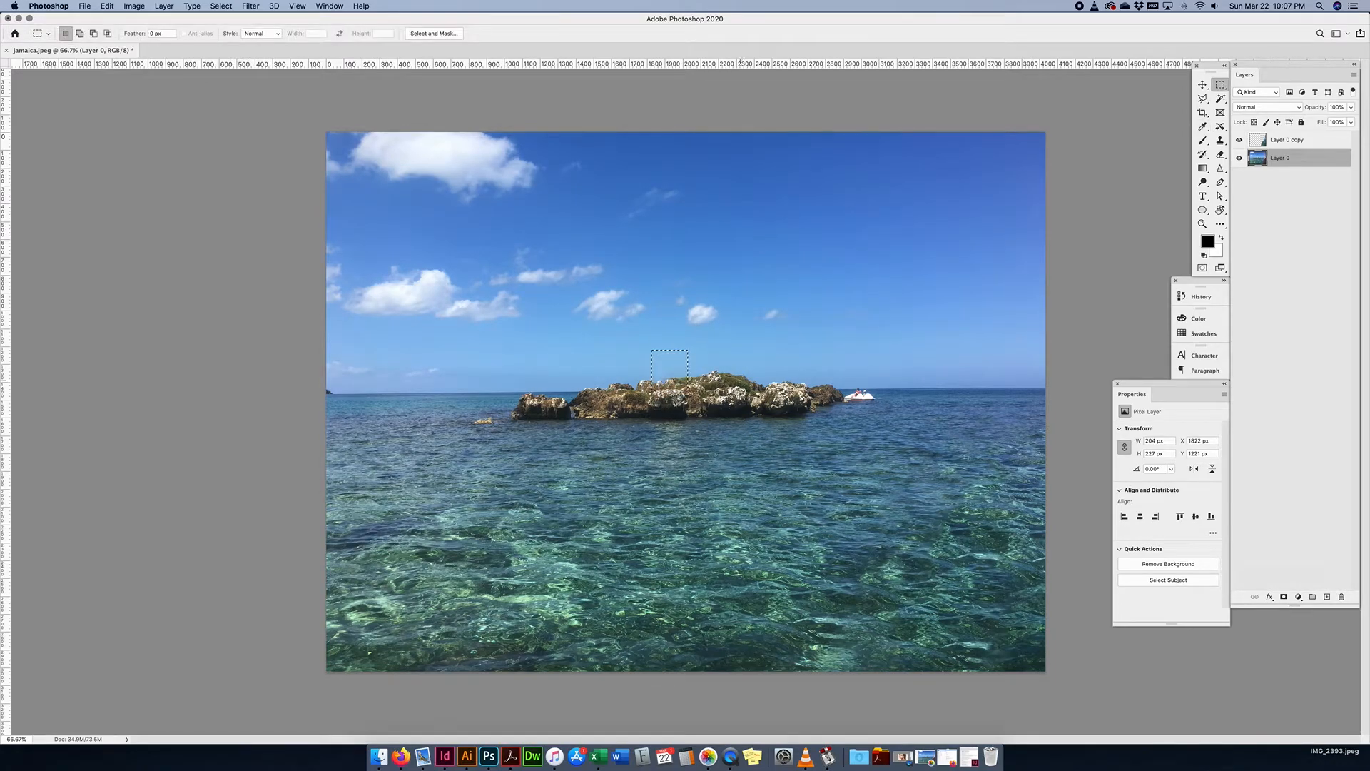
key("super+equal")
key("super+equal")
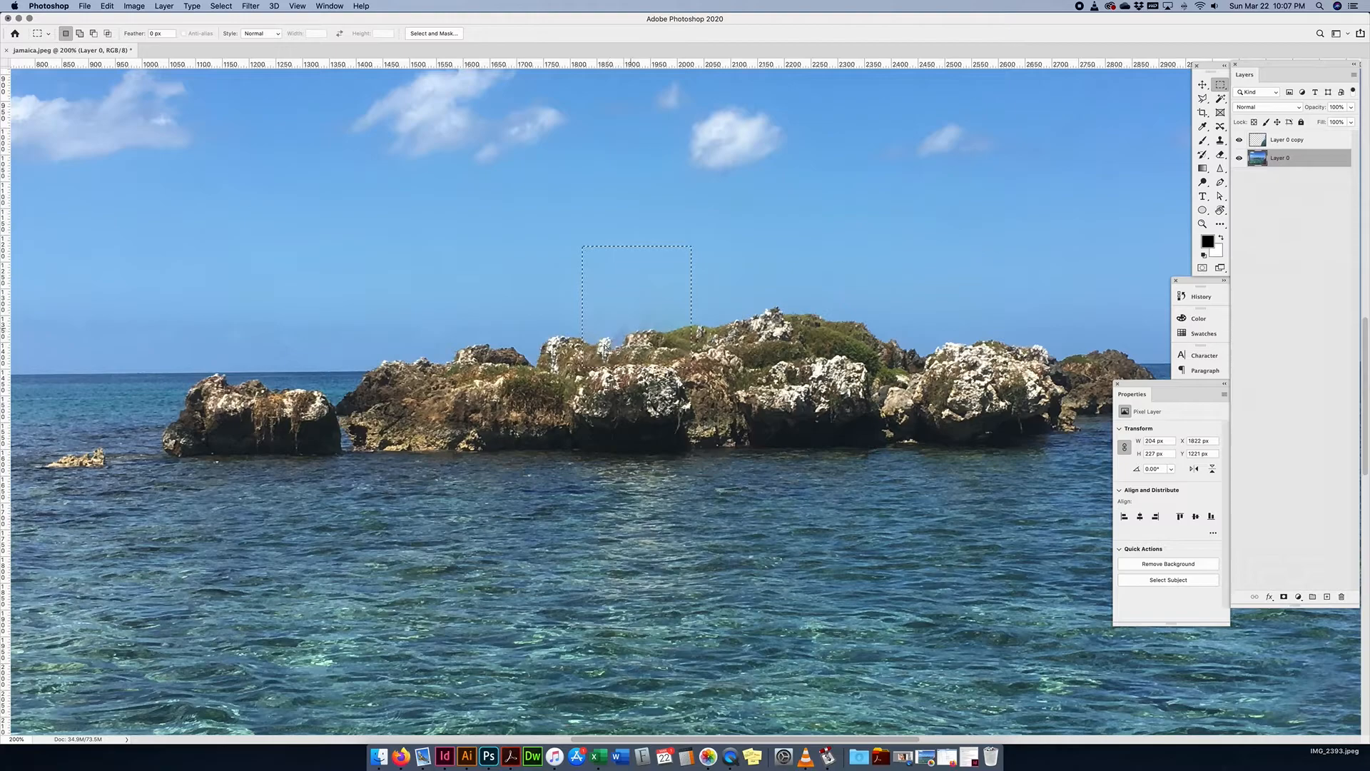
key("super+minus")
key("super+minus")
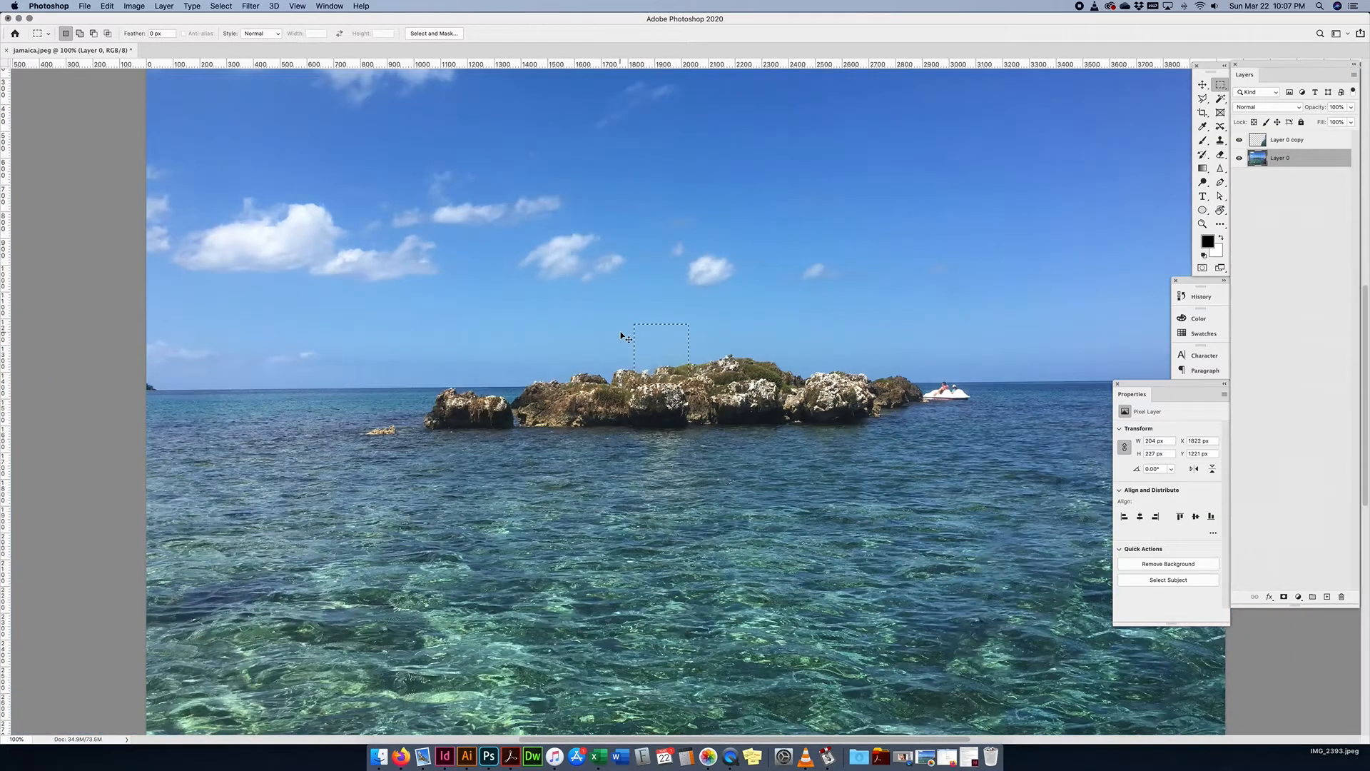
- Deselect the filled area and outline the boat beside the island with the Content-Aware Move tool, about 224 by 115 px
key("super+d")
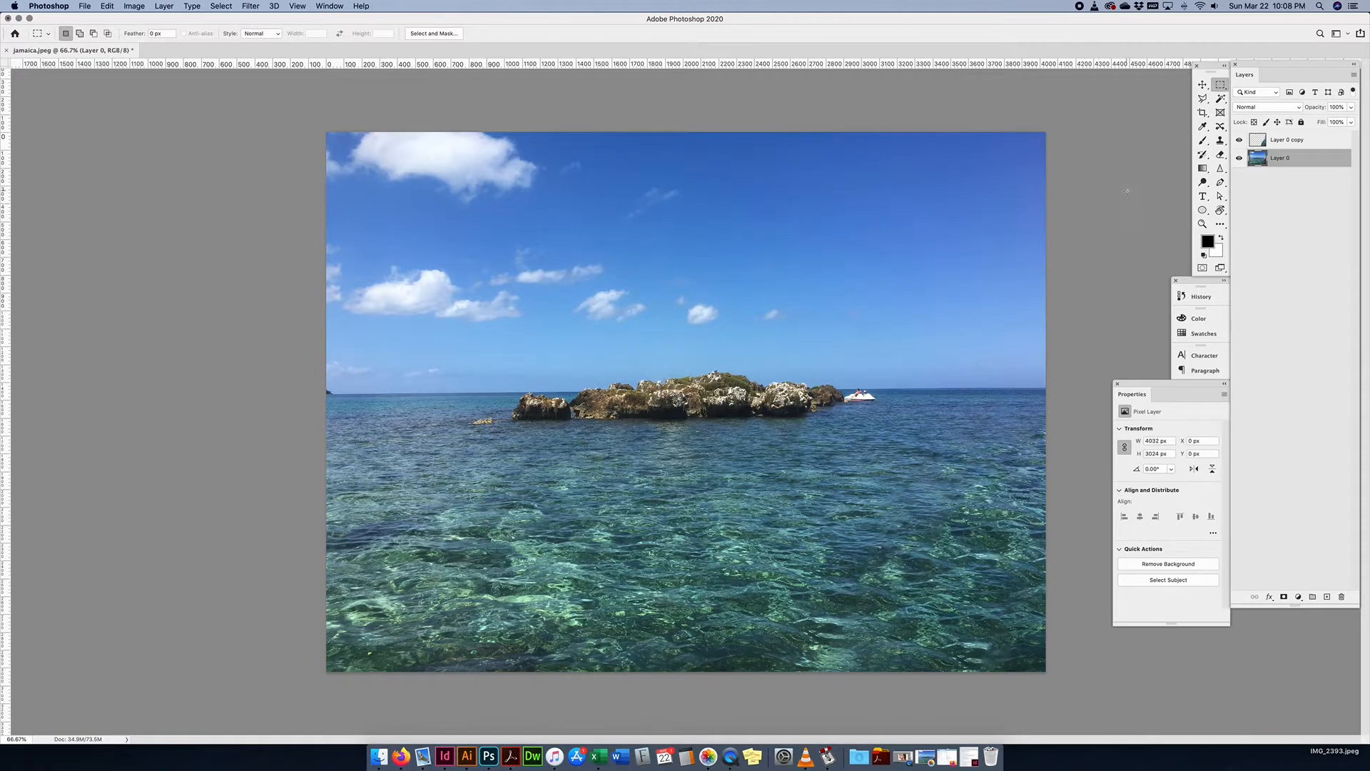
left_click(1220, 128)
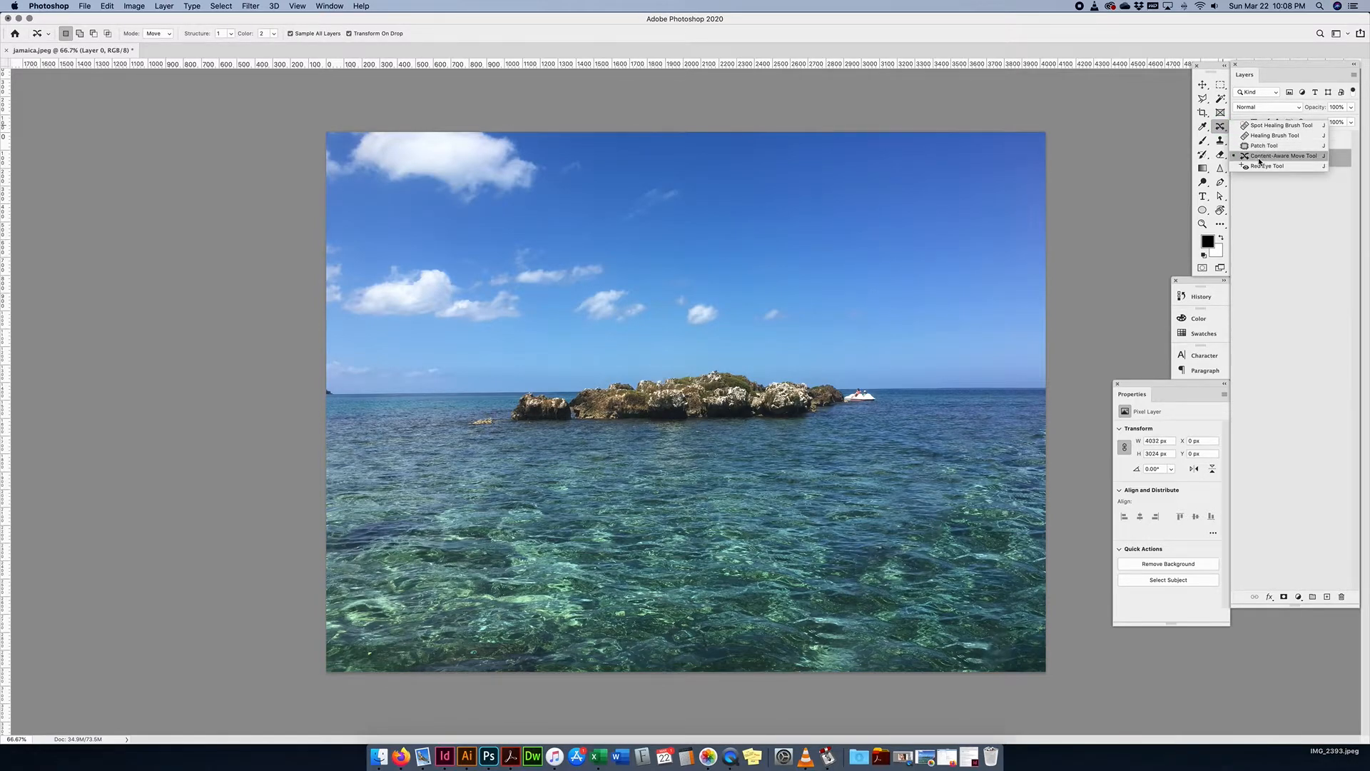
left_click(1278, 126)
left_click(1223, 130)
left_click(1258, 156)
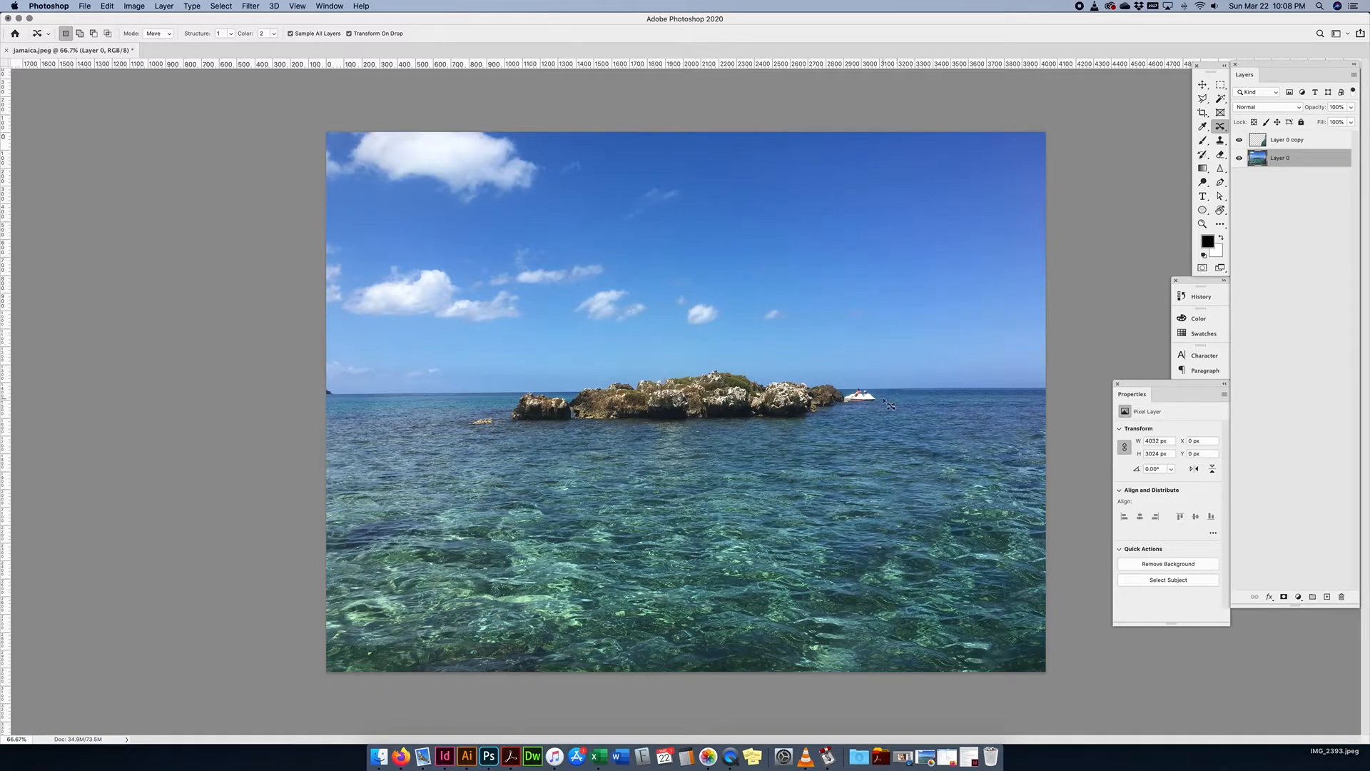
mouse_move(884, 401)
left_mouse_down()
mouse_move(856, 386)
mouse_move(845, 401)
mouse_move(885, 401)
left_mouse_up()
- Move the selected boat away from the island into the open water just below the horizon, using Move mode
left_click(157, 34)
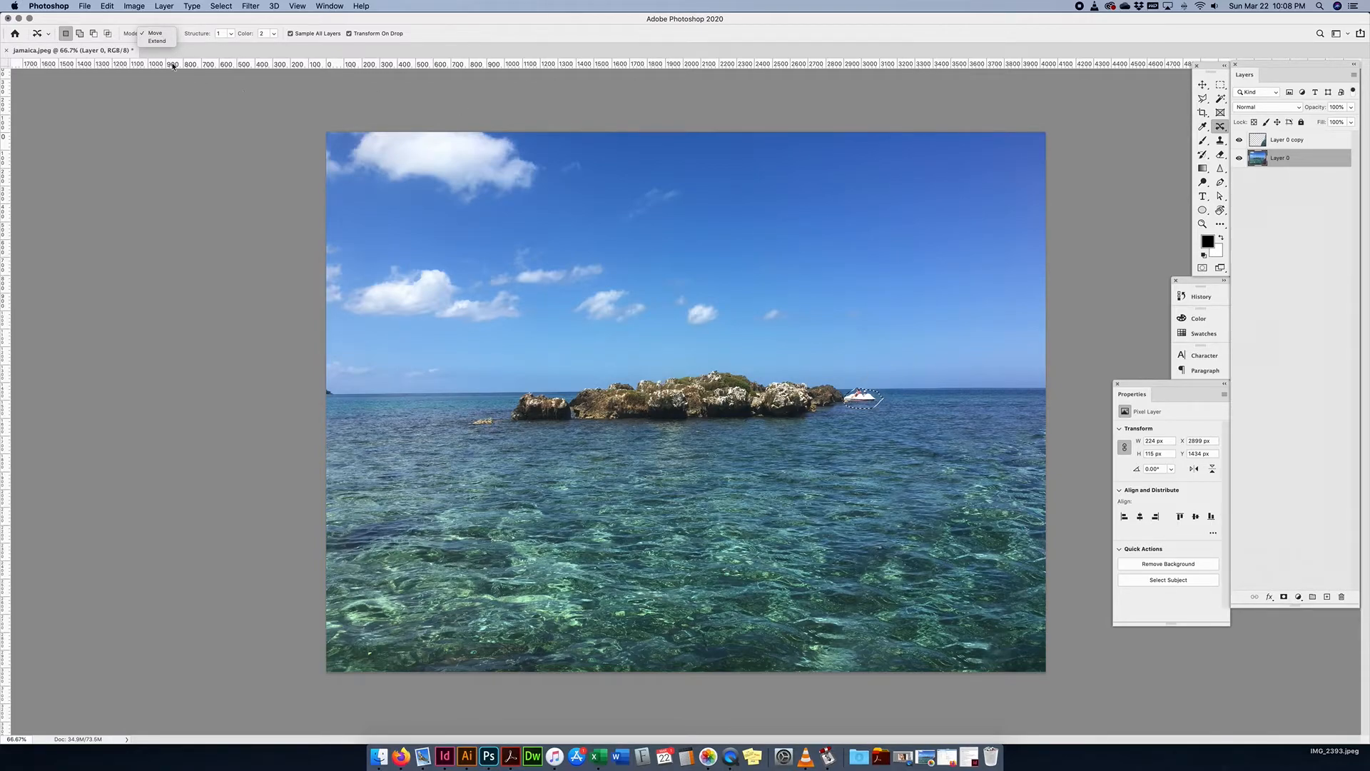
left_click(155, 33)
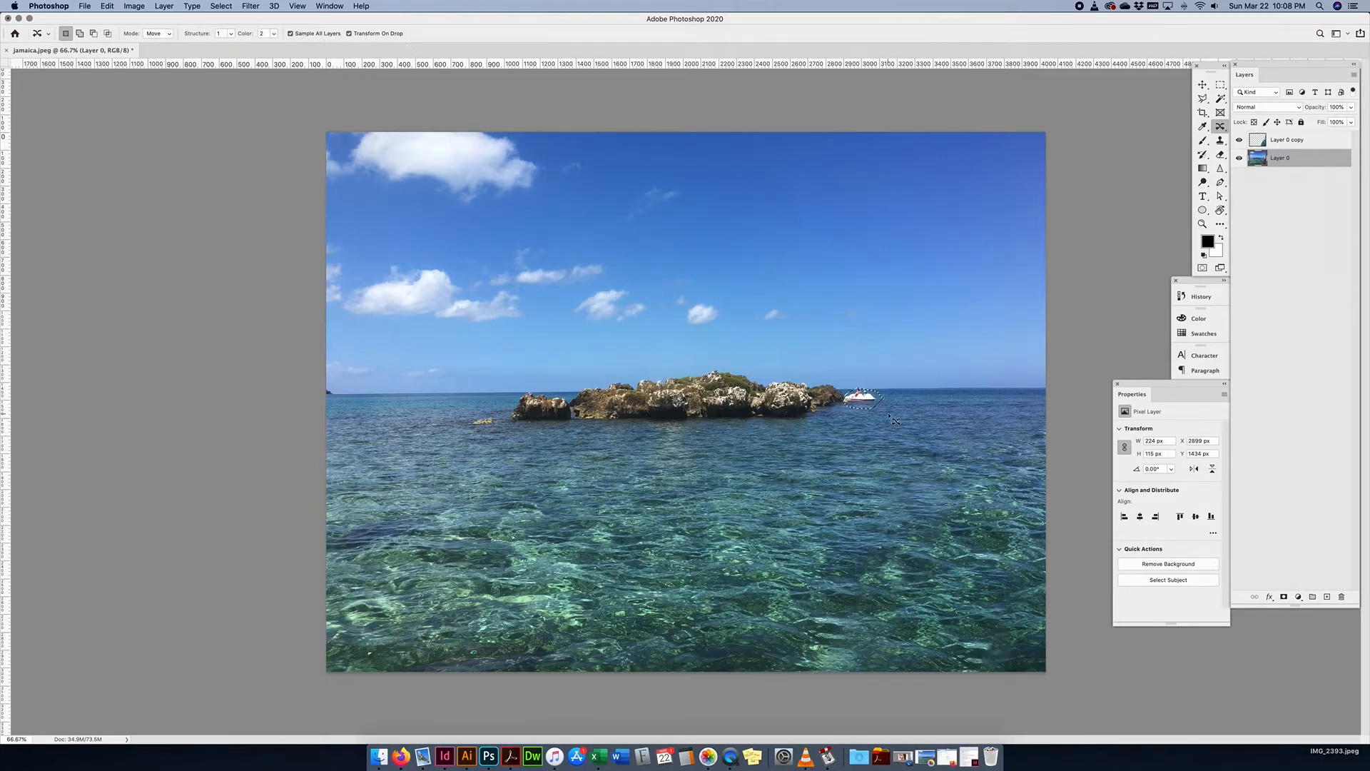
left_click_drag(868, 404, 901, 412)
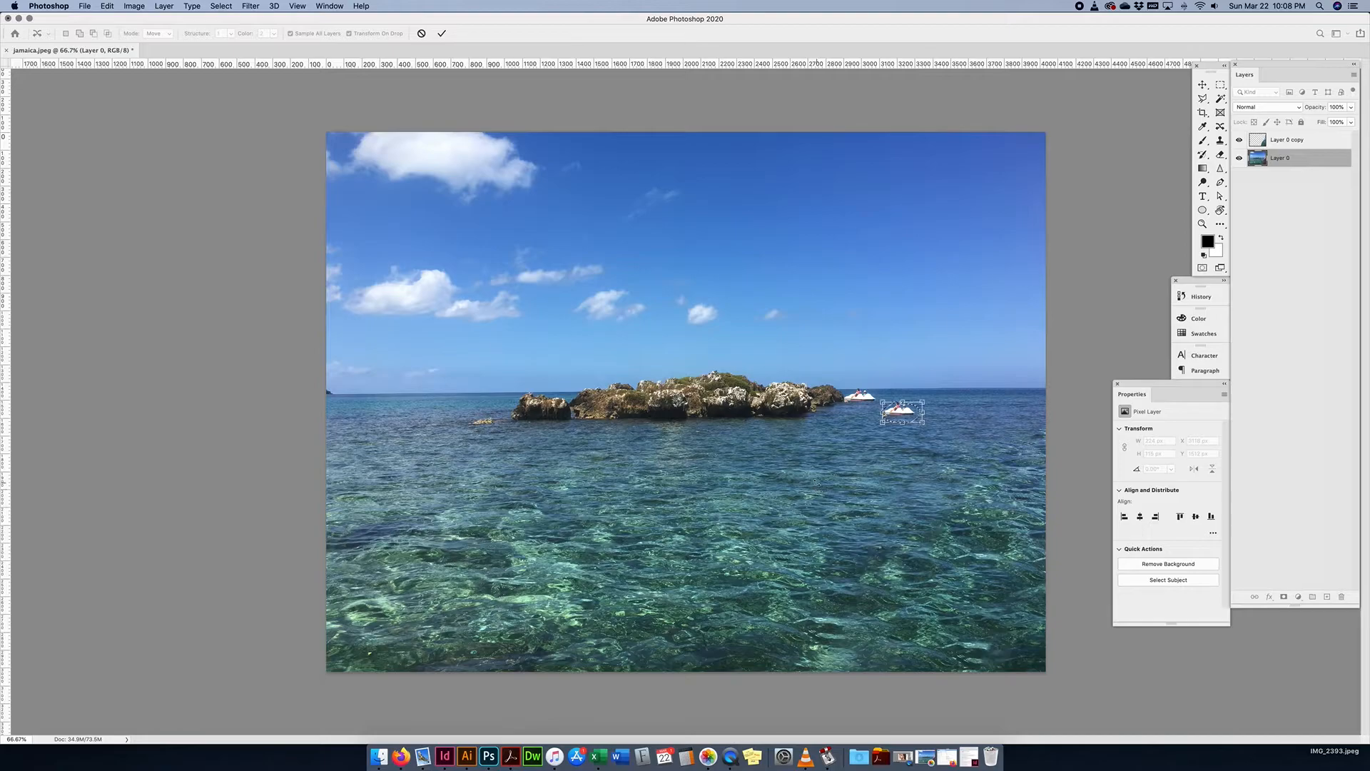
key("super+plus")
key("super+plus")
left_click_drag(914, 465, 567, 450)
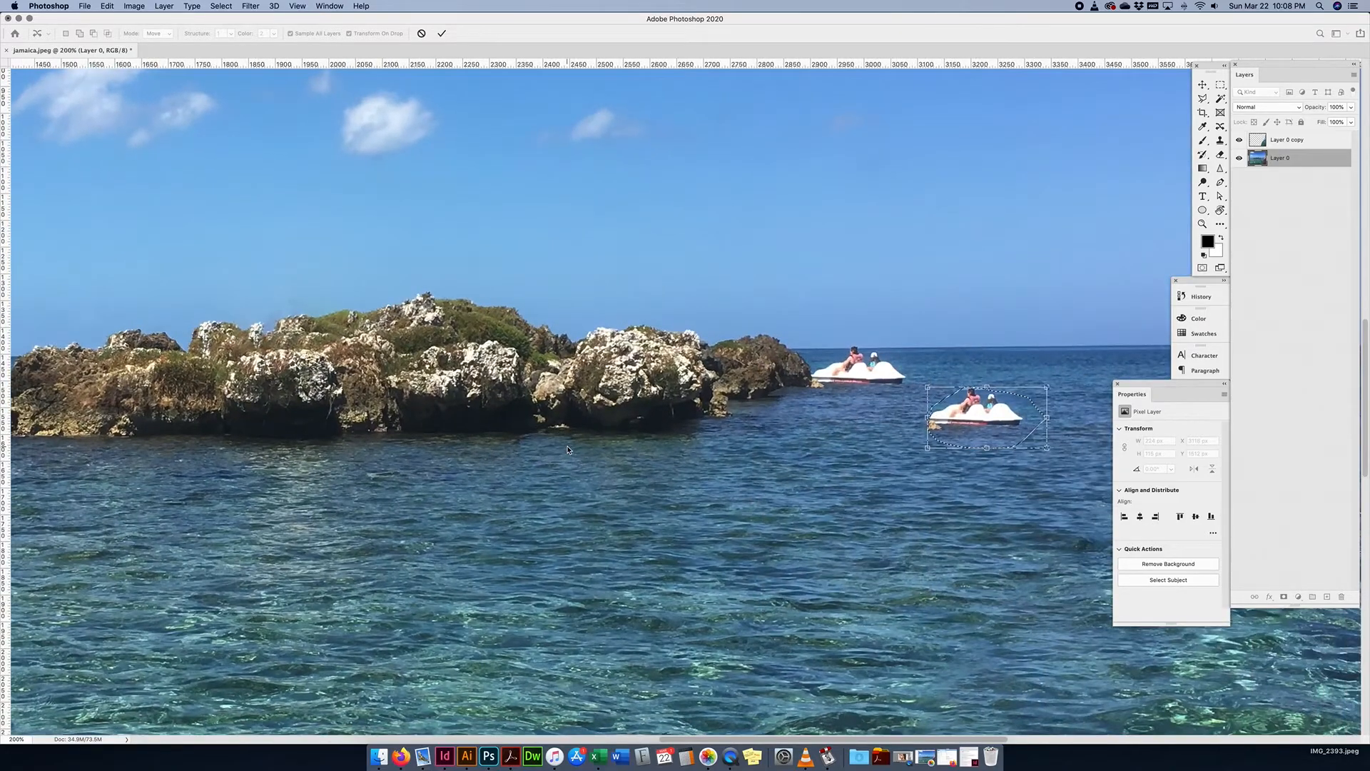
key("Return")
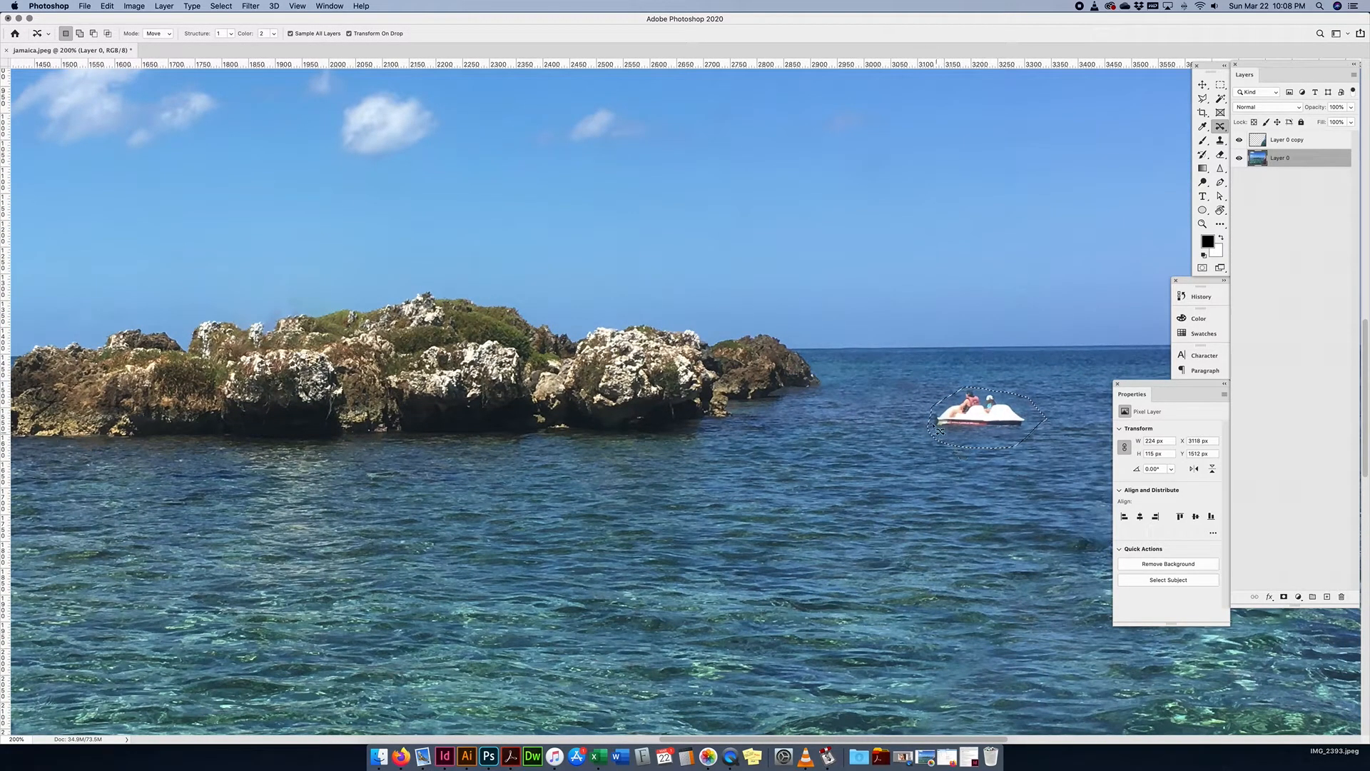
- Try higher Structure values on the moved boat and return Structure to 1
scroll(939, 430, "right", 1)
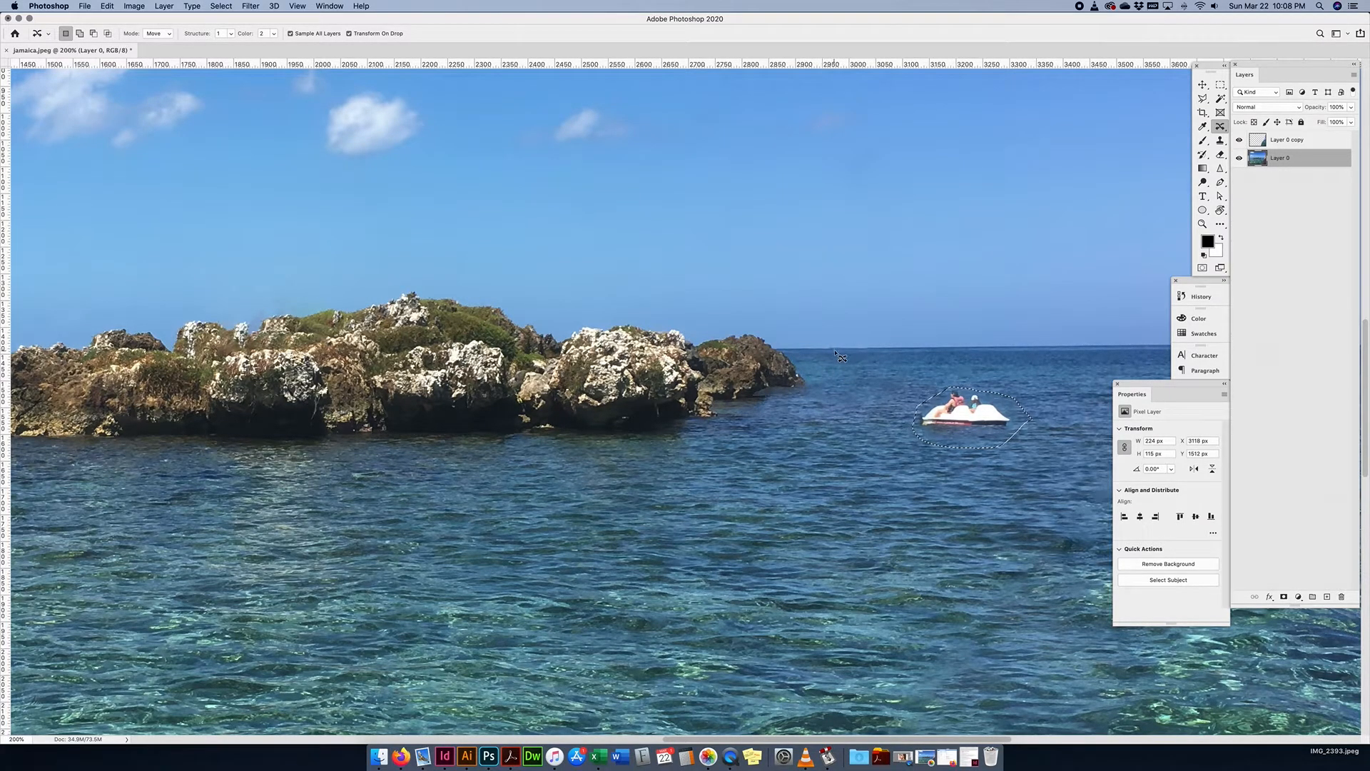
scroll(985, 428, "up", 1)
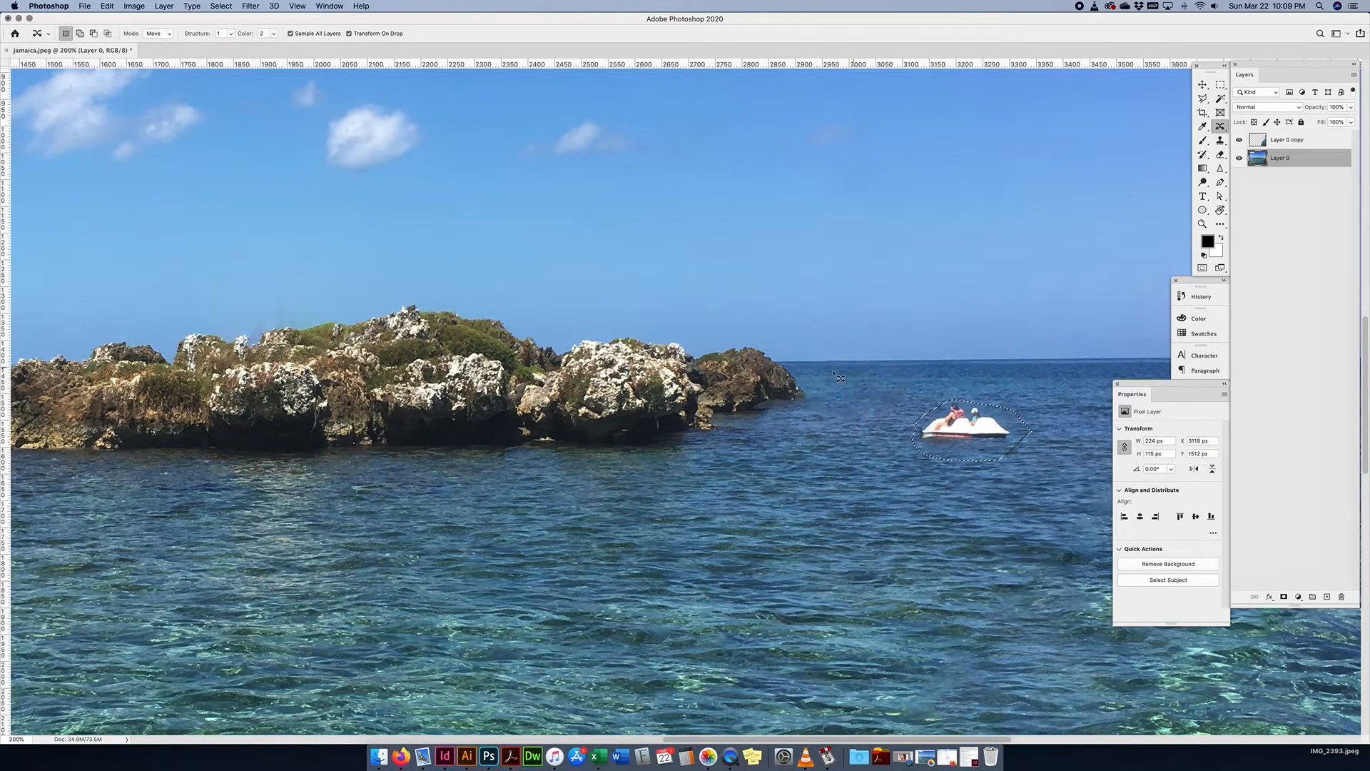
scroll(942, 429, "left", 1)
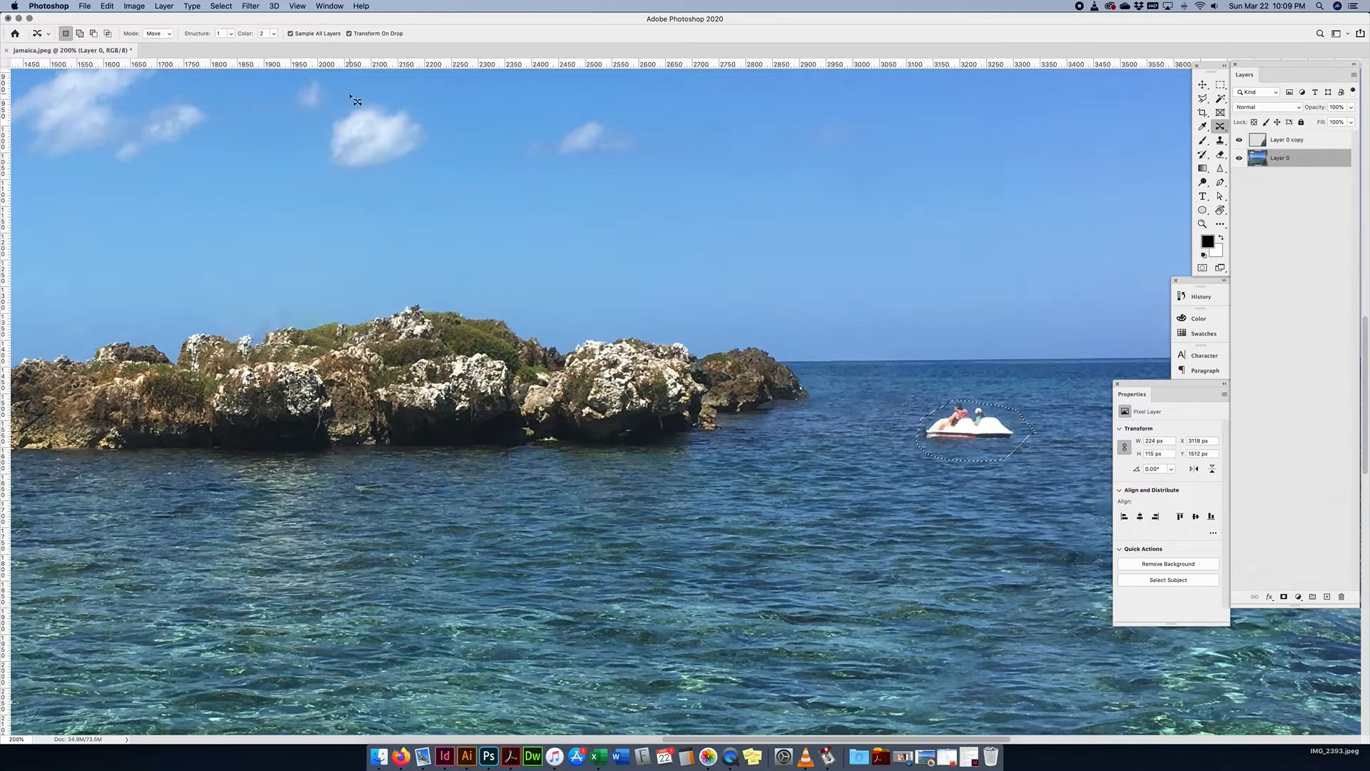
left_click(219, 33)
key("Up")
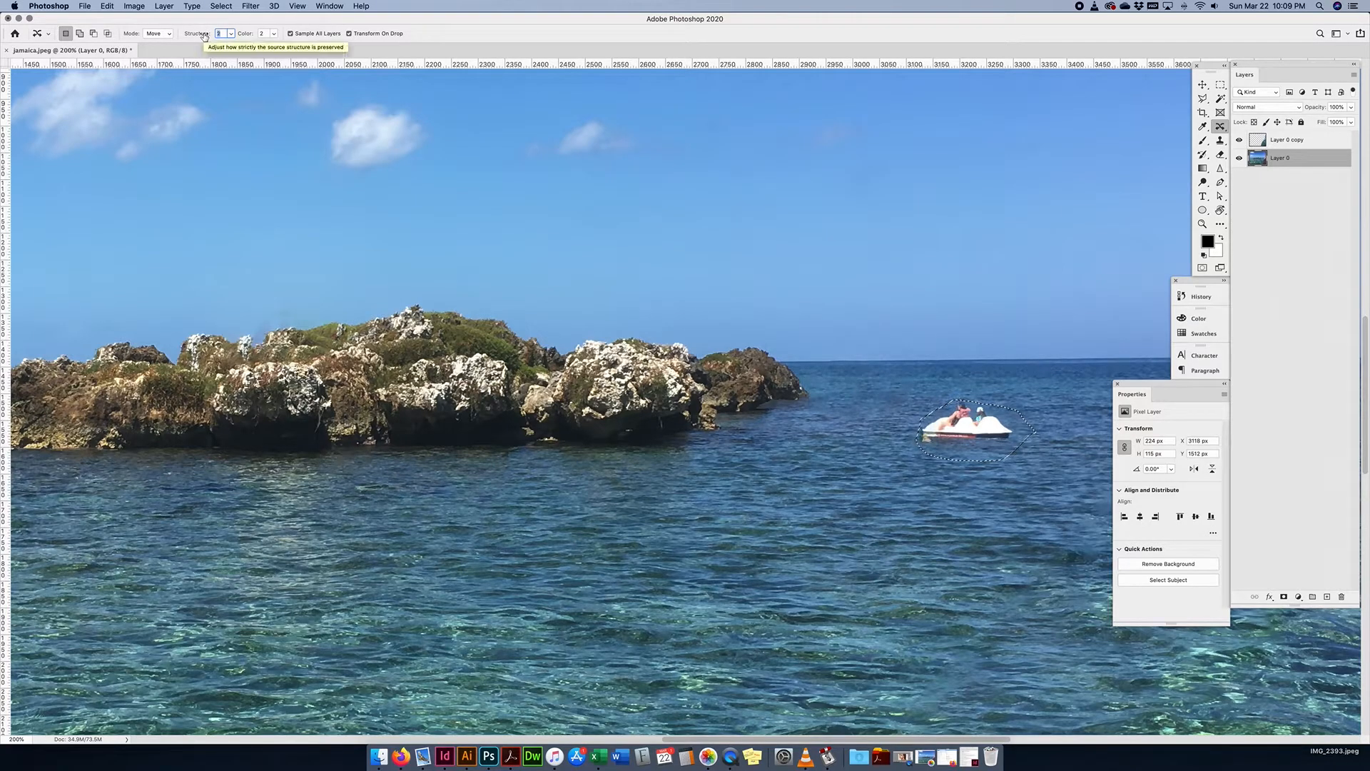
key("Up")
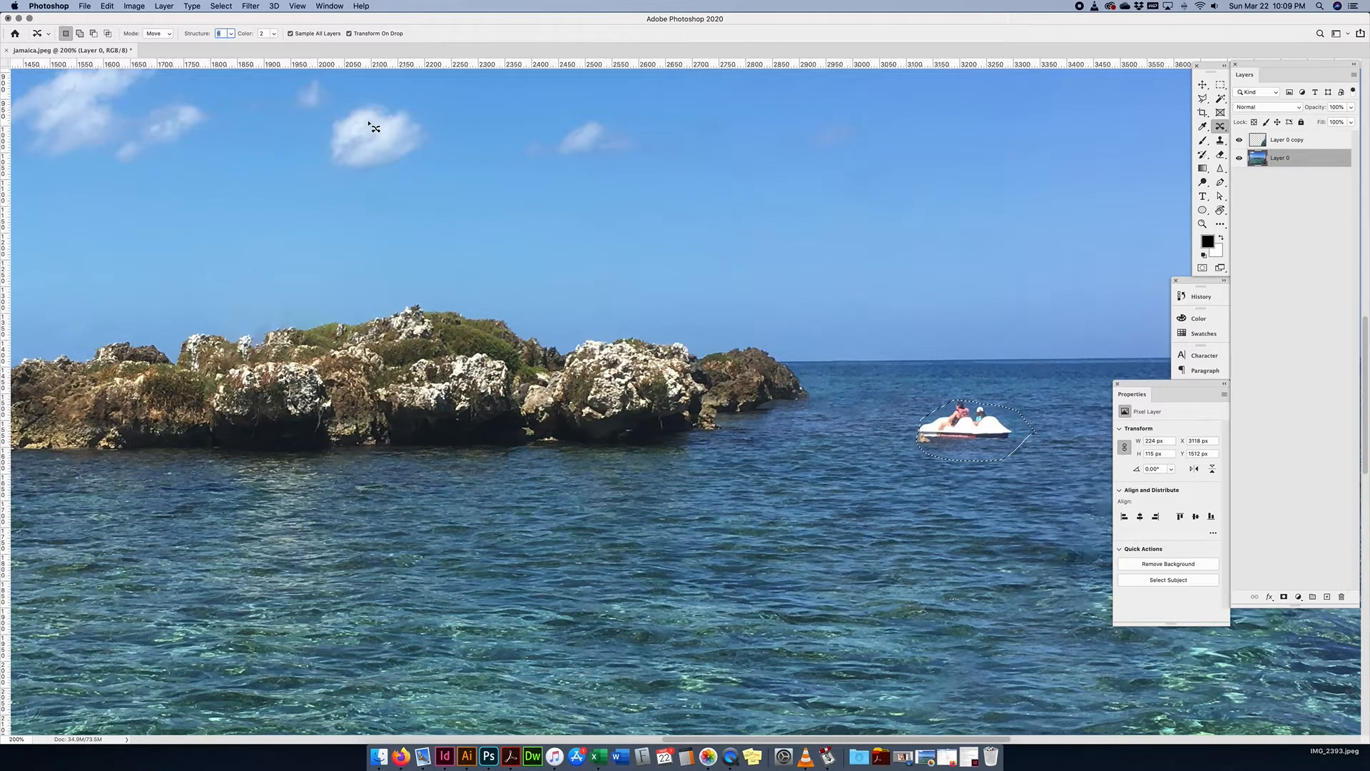
left_click(230, 34)
left_click_drag(232, 48, 174, 48)
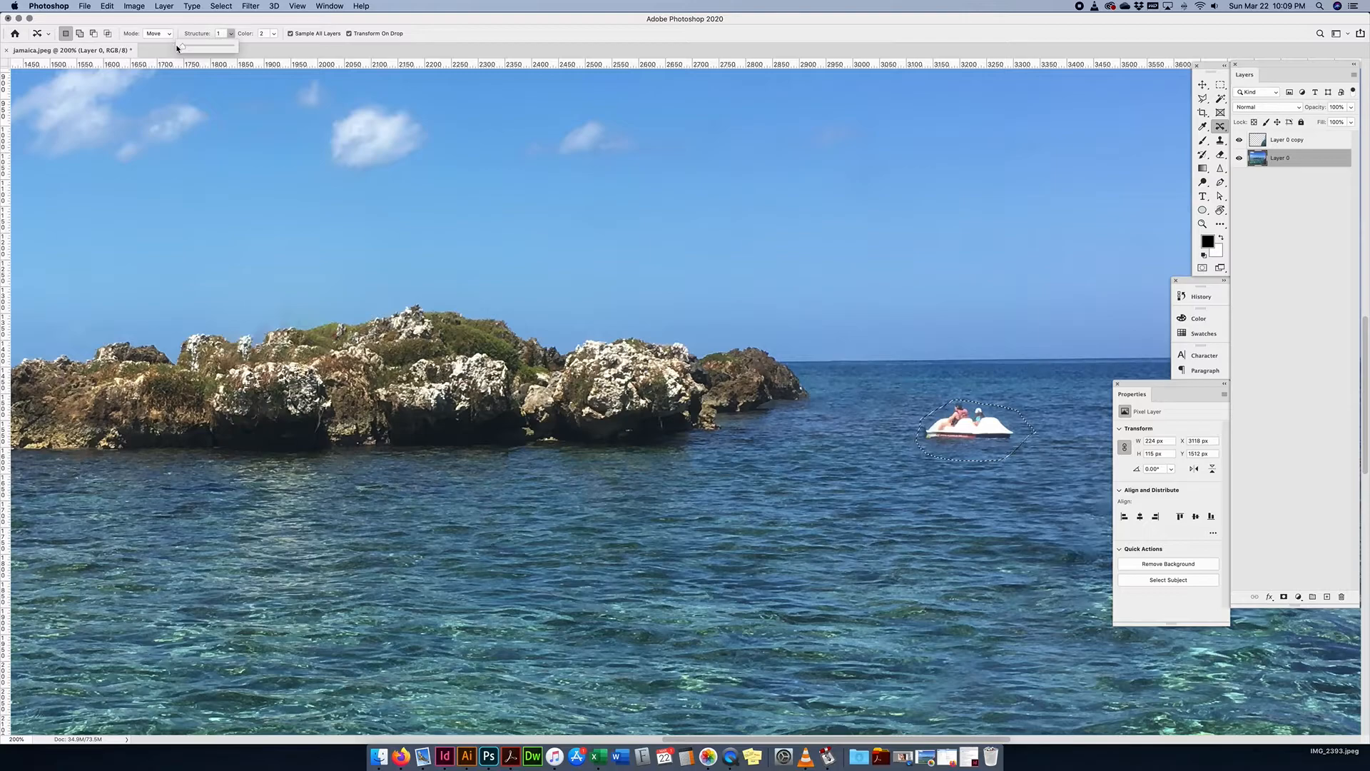
- Set the moved boat's Color adaptation to 6 and deselect it
left_click(259, 34)
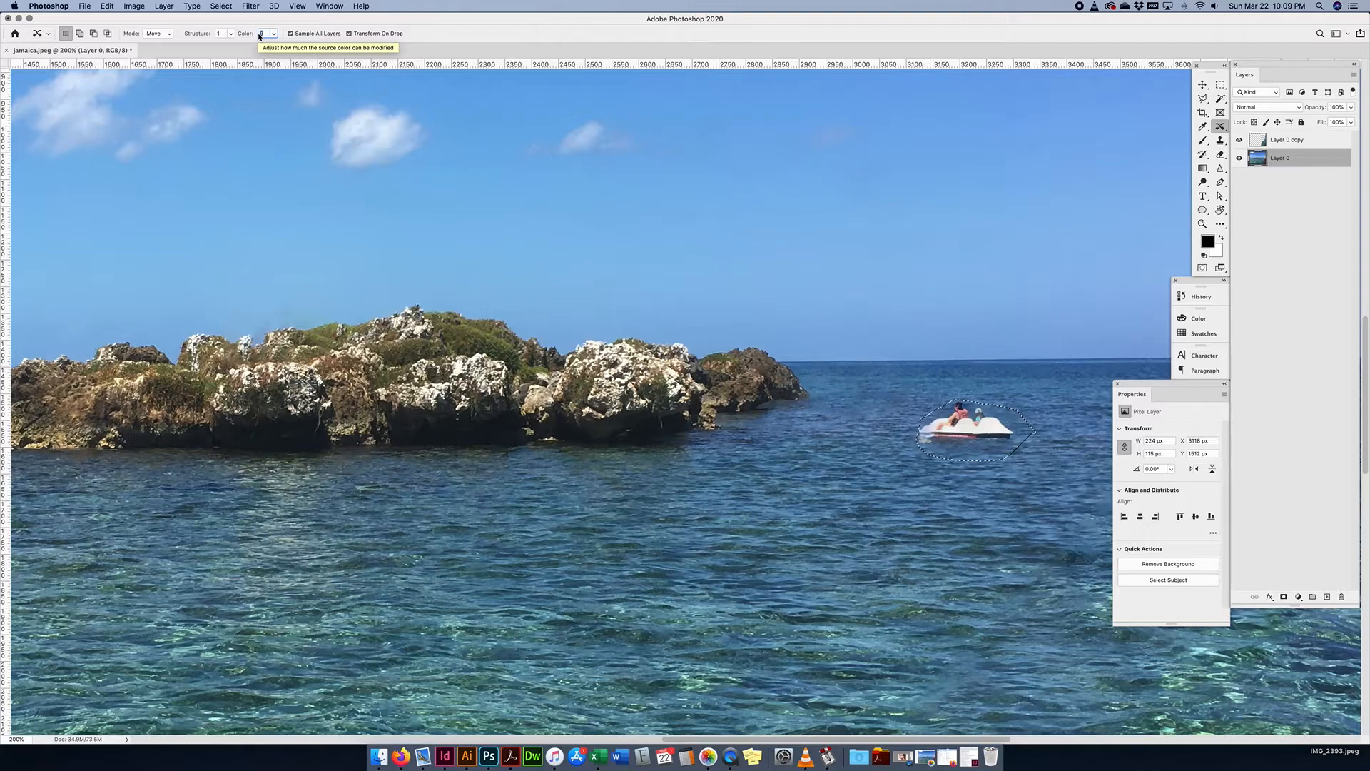
type("8")
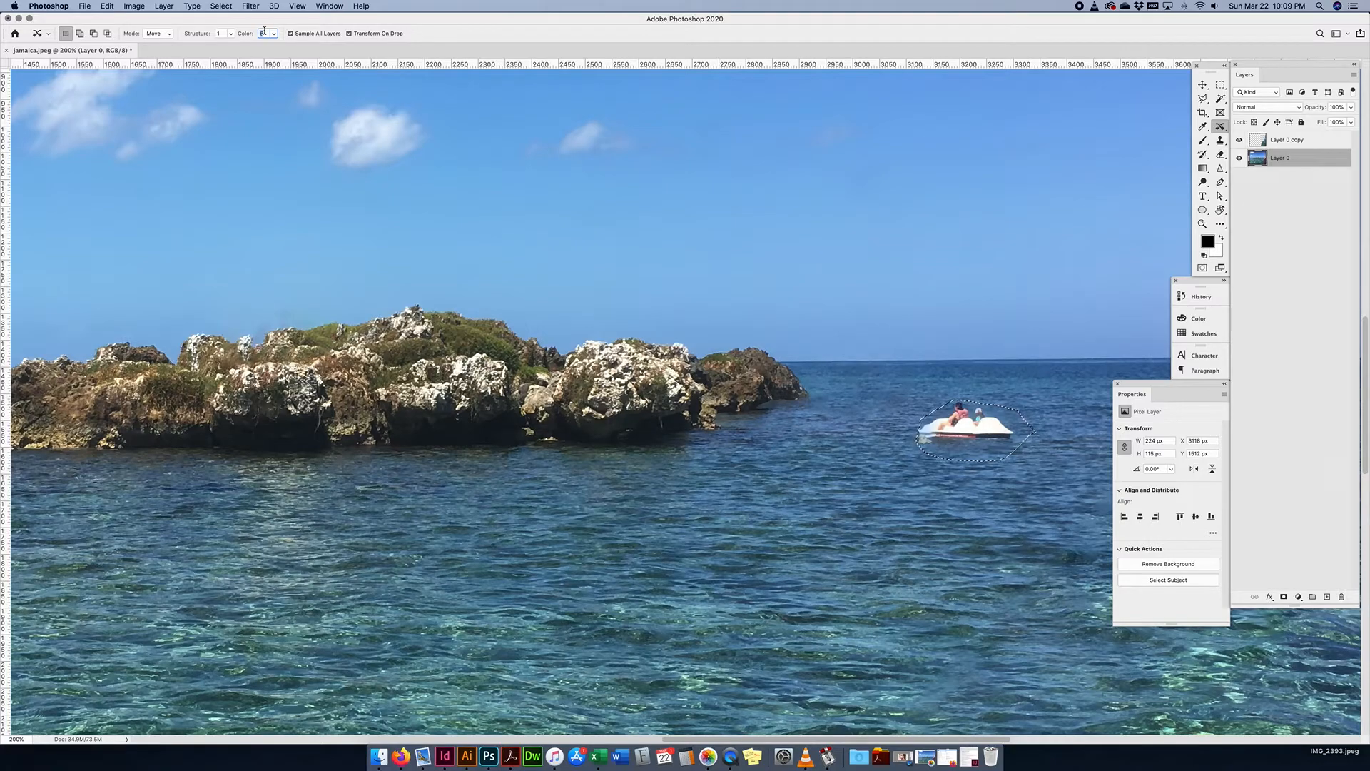
key("Down")
left_click(810, 297)
key("super+minus")
- Switch Content-Aware Move to Extend mode and outline the large cloud pair above the horizon, about 1087 by 450 px
left_click_drag(511, 279, 676, 343)
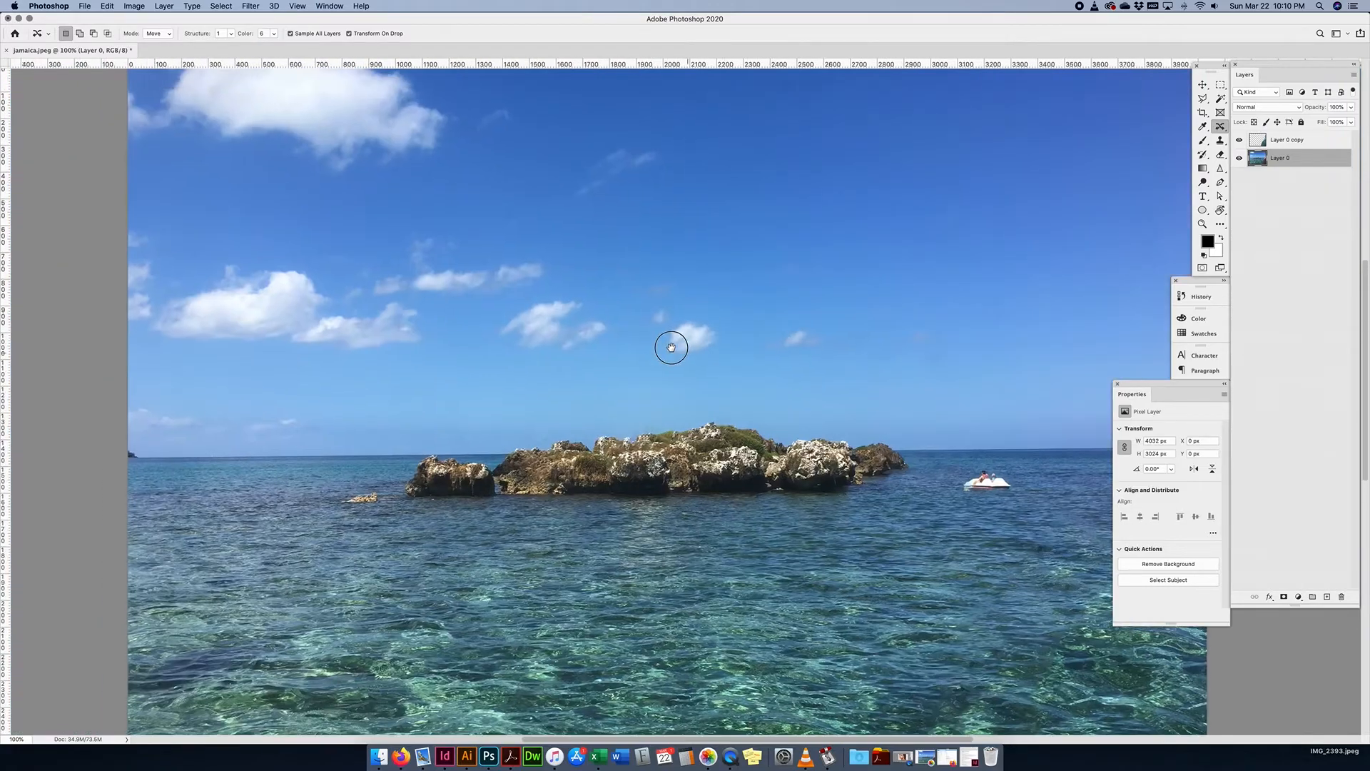
left_click(146, 33)
left_click(158, 45)
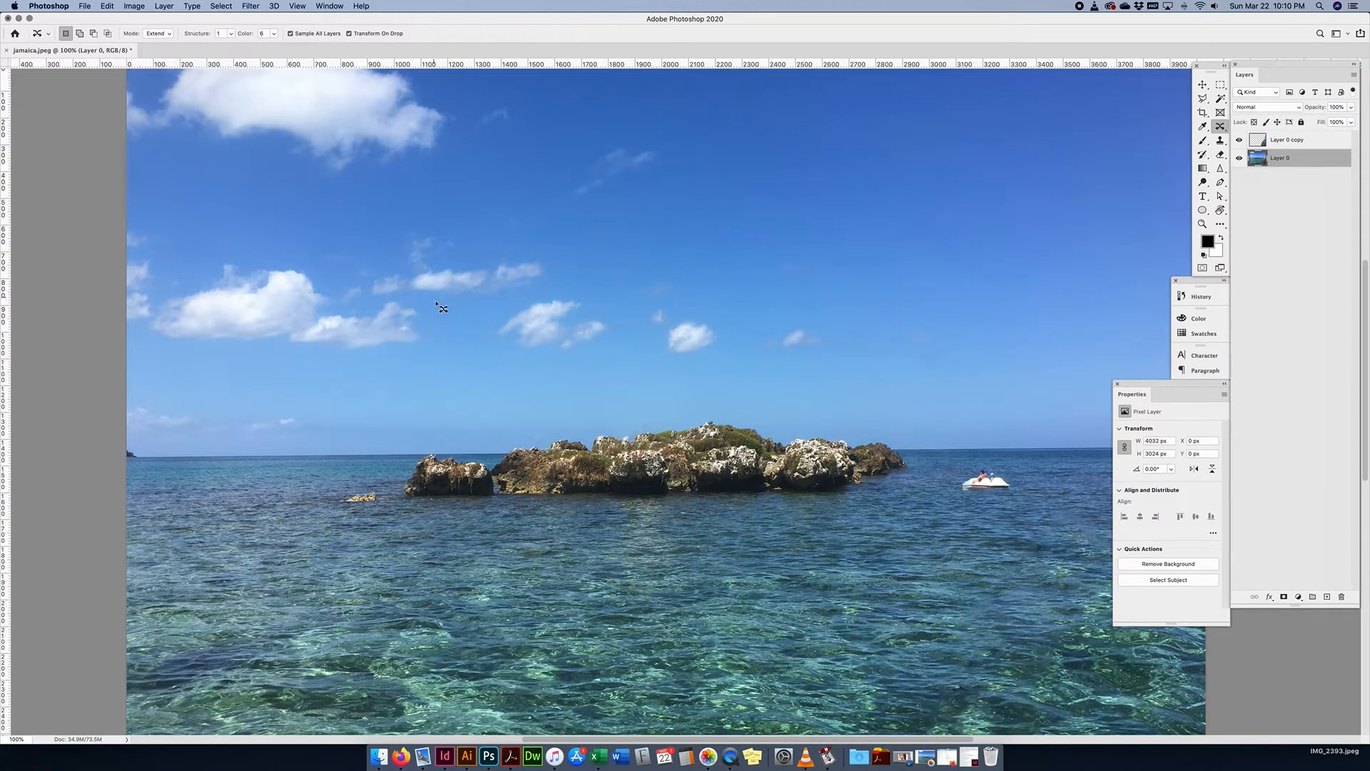
mouse_move(143, 332)
left_mouse_down()
mouse_move(223, 253)
mouse_move(306, 259)
mouse_move(346, 303)
mouse_move(402, 296)
mouse_move(429, 313)
mouse_move(413, 367)
mouse_move(151, 338)
left_mouse_up()
scroll(428, 335, "right", 3)
key("super+minus")
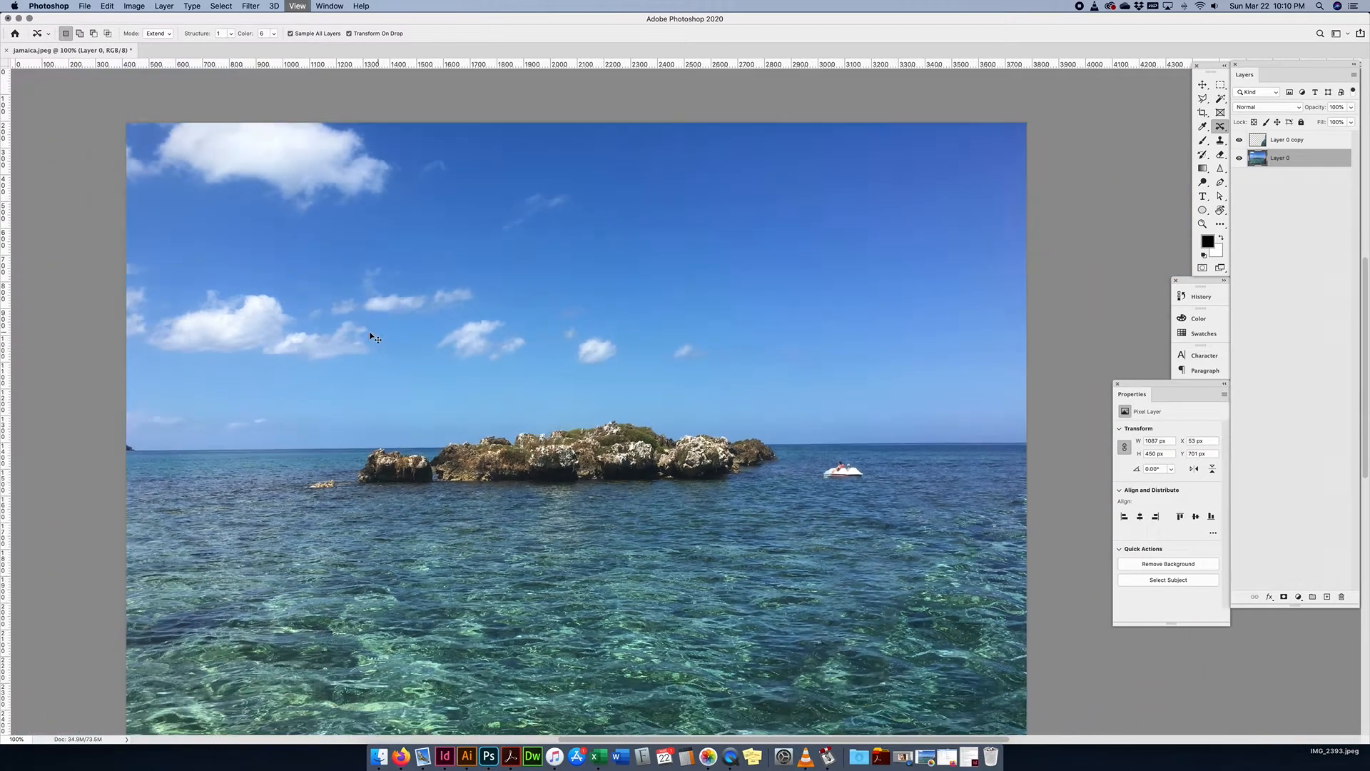
- Duplicate the selected cloud into the sky above the boat and scale the copy to about 845 by 350 px
left_click_drag(413, 304, 896, 334)
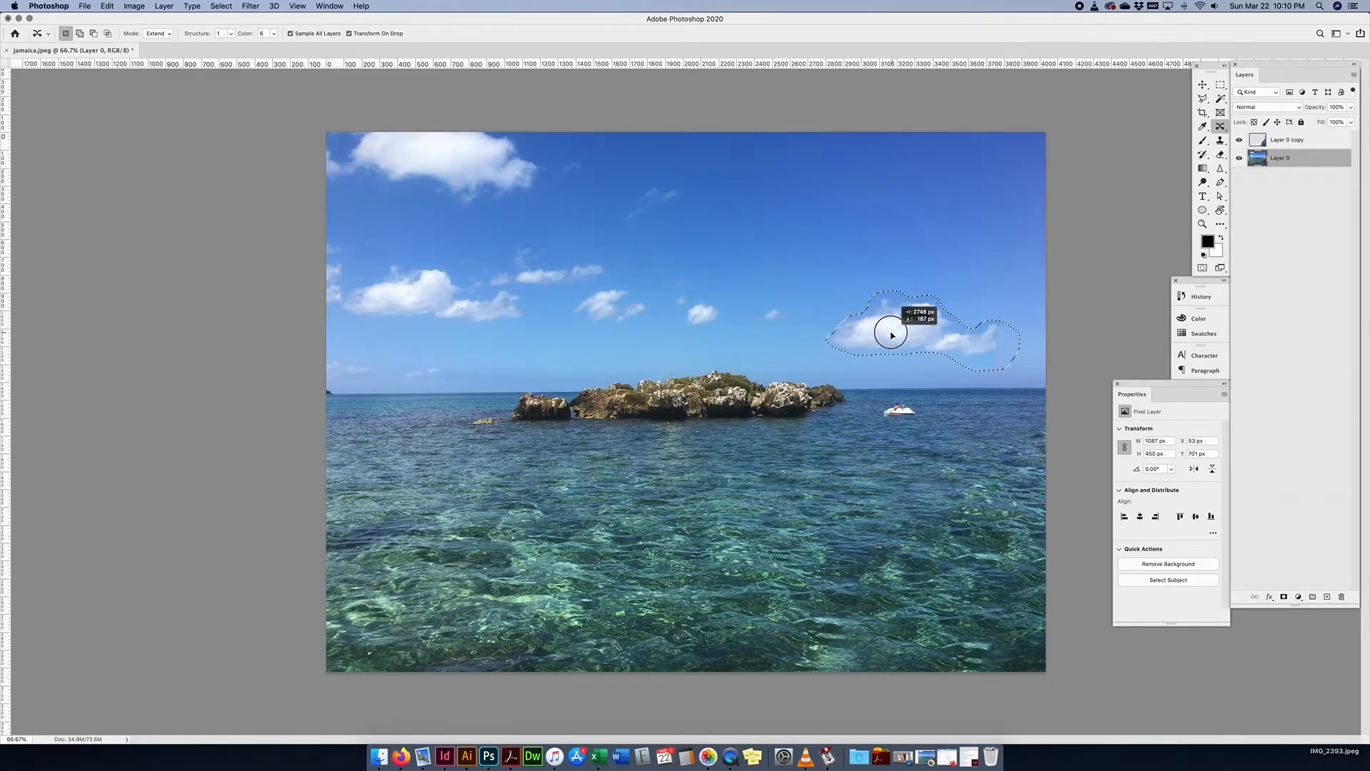
left_click_drag(872, 336, 870, 334)
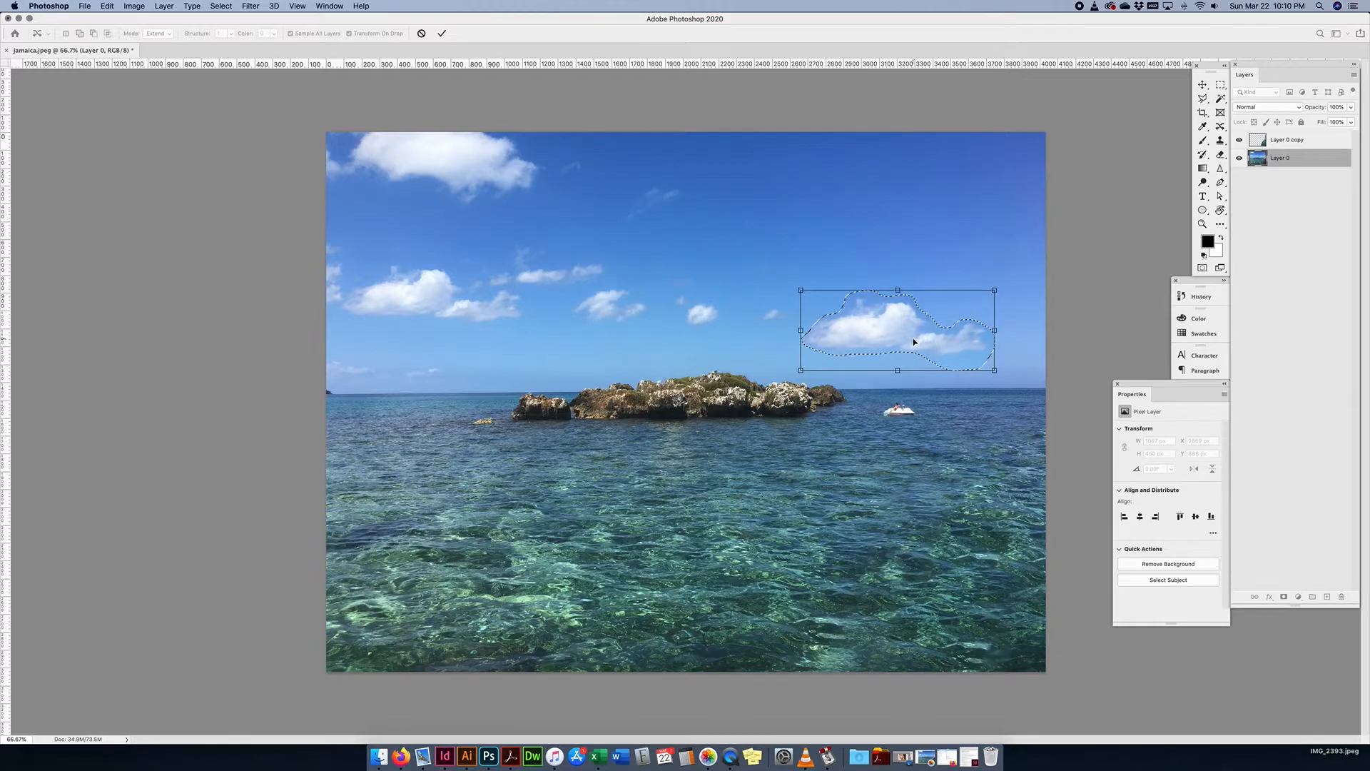
left_click_drag(991, 293, 975, 297)
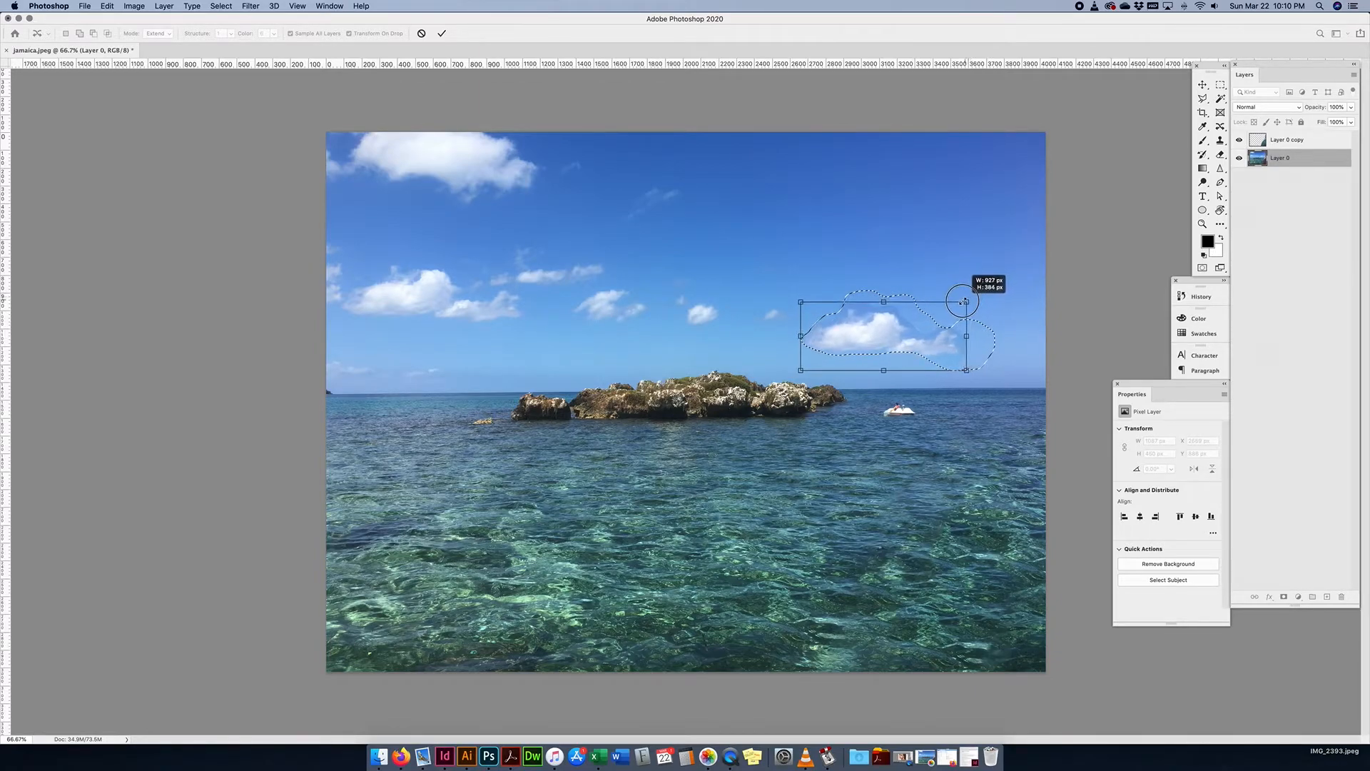
left_click_drag(947, 308, 945, 297)
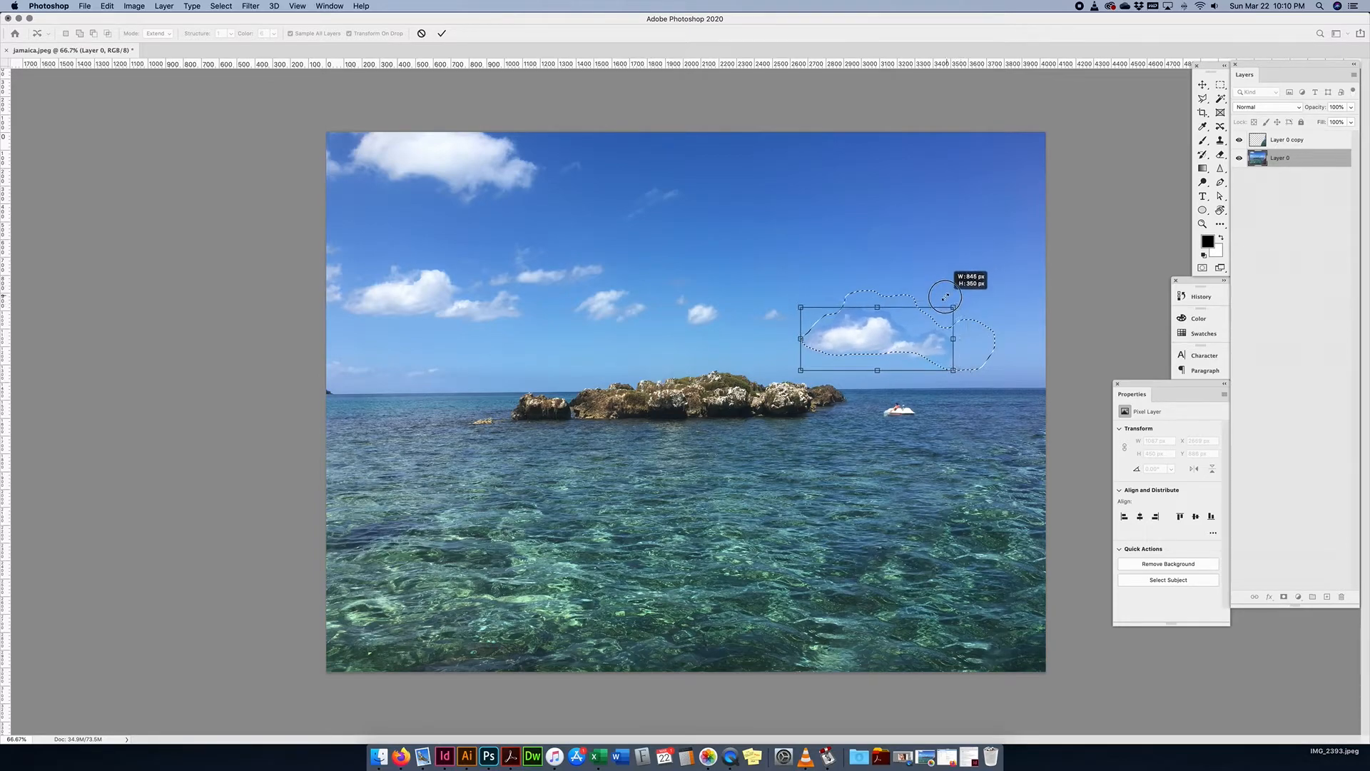
left_click_drag(876, 344, 898, 345)
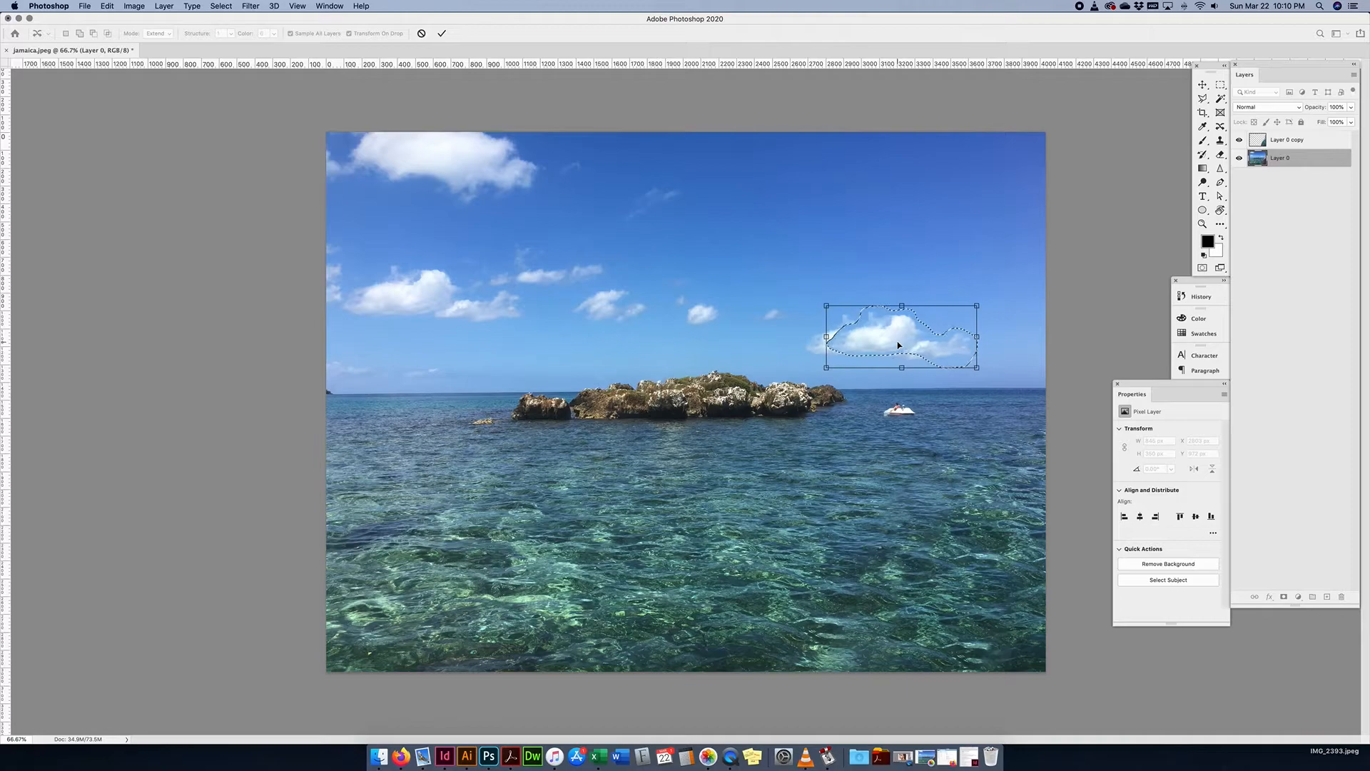
key("Return")
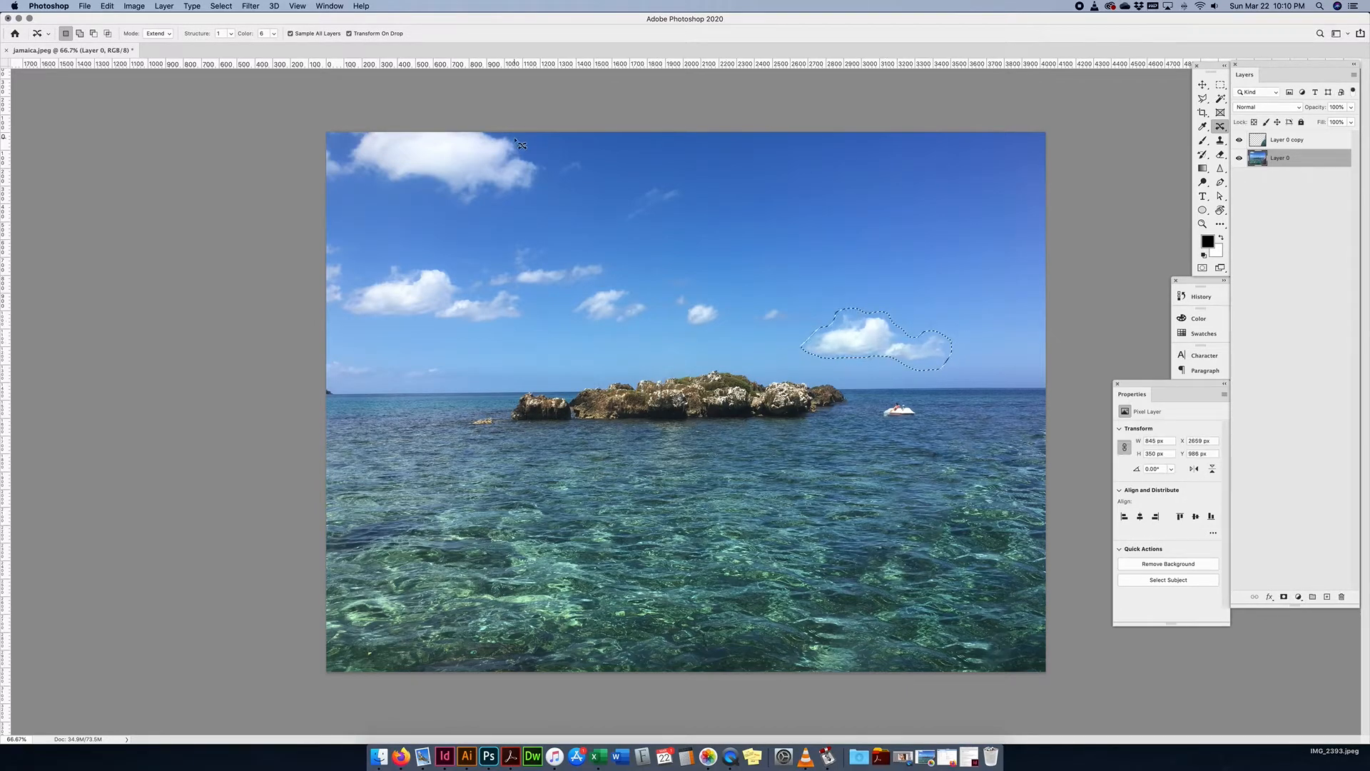
- Try a Structure of 3 on the cloud copy, return it to 1, and undo the cloud duplication
key("super+plus")
key("super+plus")
left_click_drag(917, 337, 504, 460)
left_click(230, 33)
left_click_drag(231, 47, 244, 47)
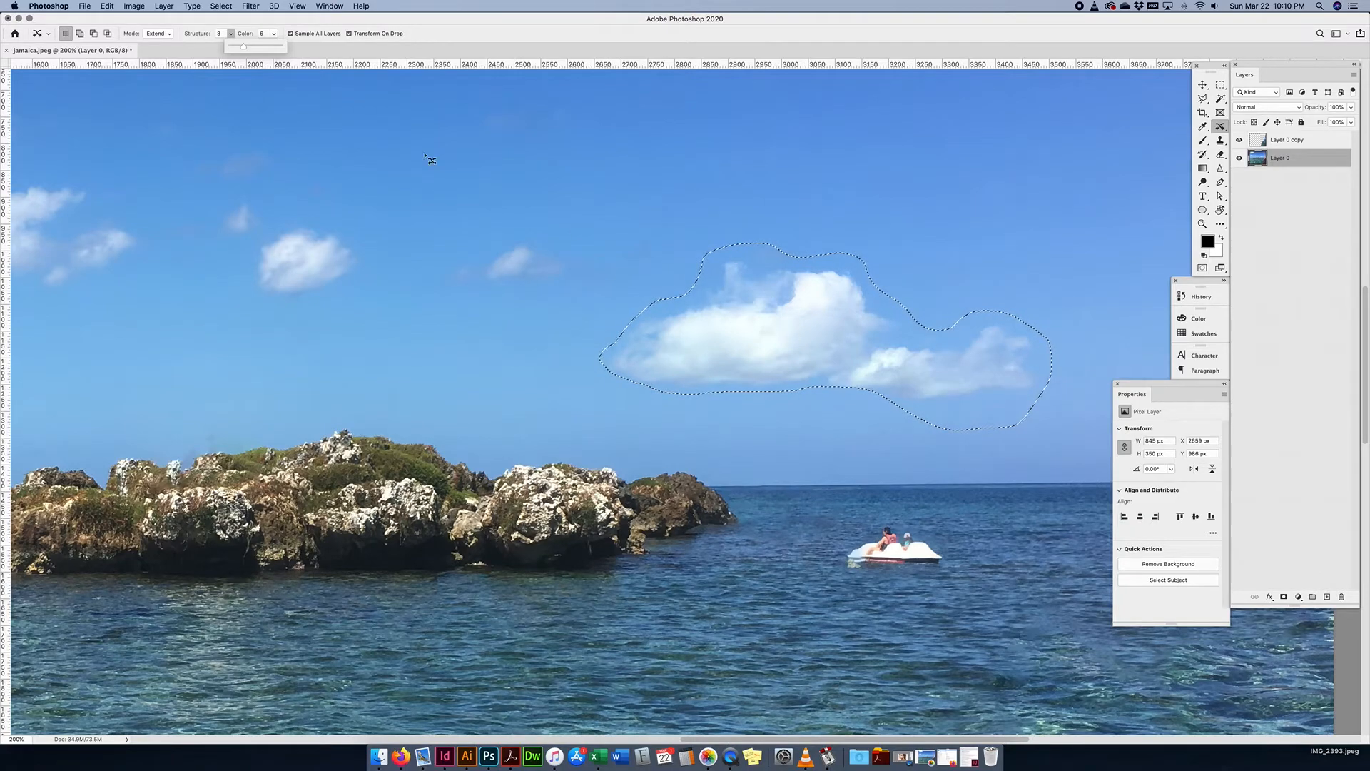
mouse_move(243, 49)
left_mouse_down()
mouse_move(277, 49)
mouse_move(226, 49)
left_mouse_up()
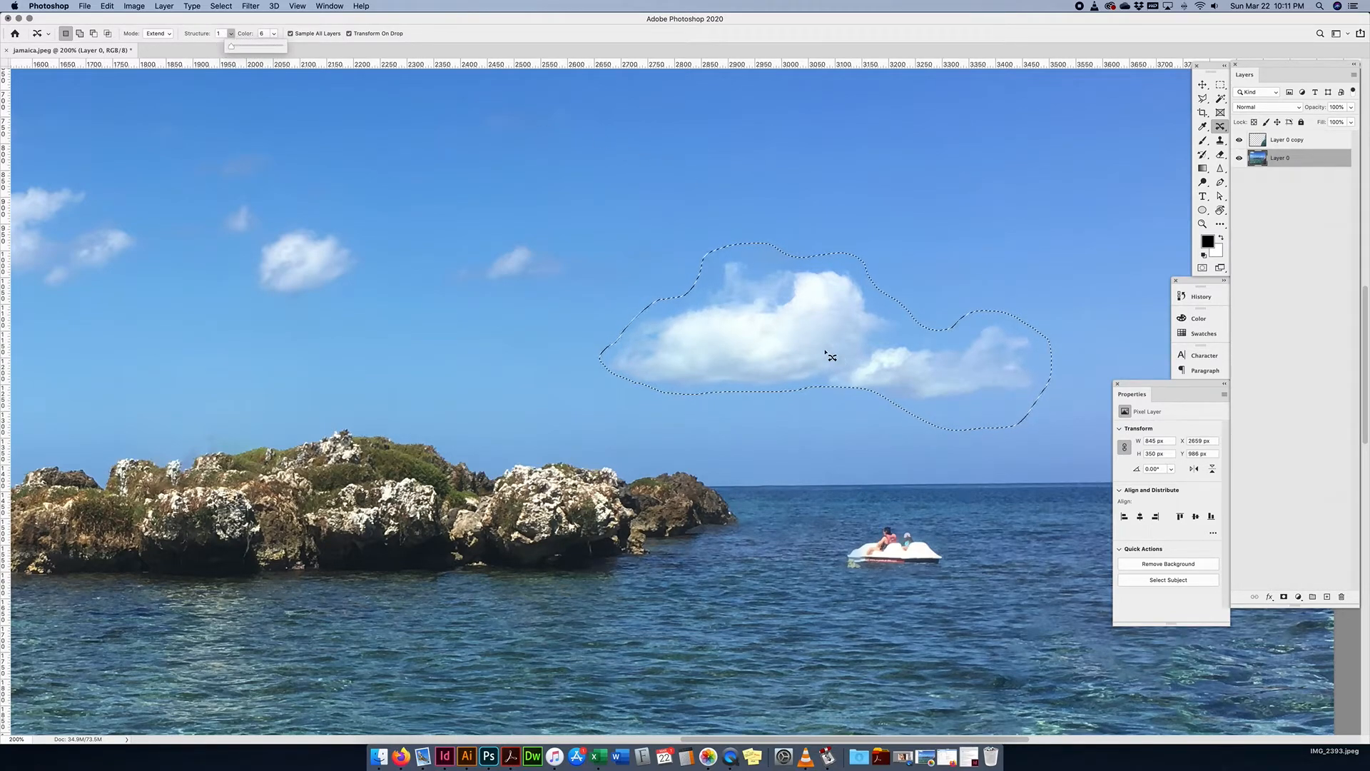
left_click(966, 368)
key("super+z")
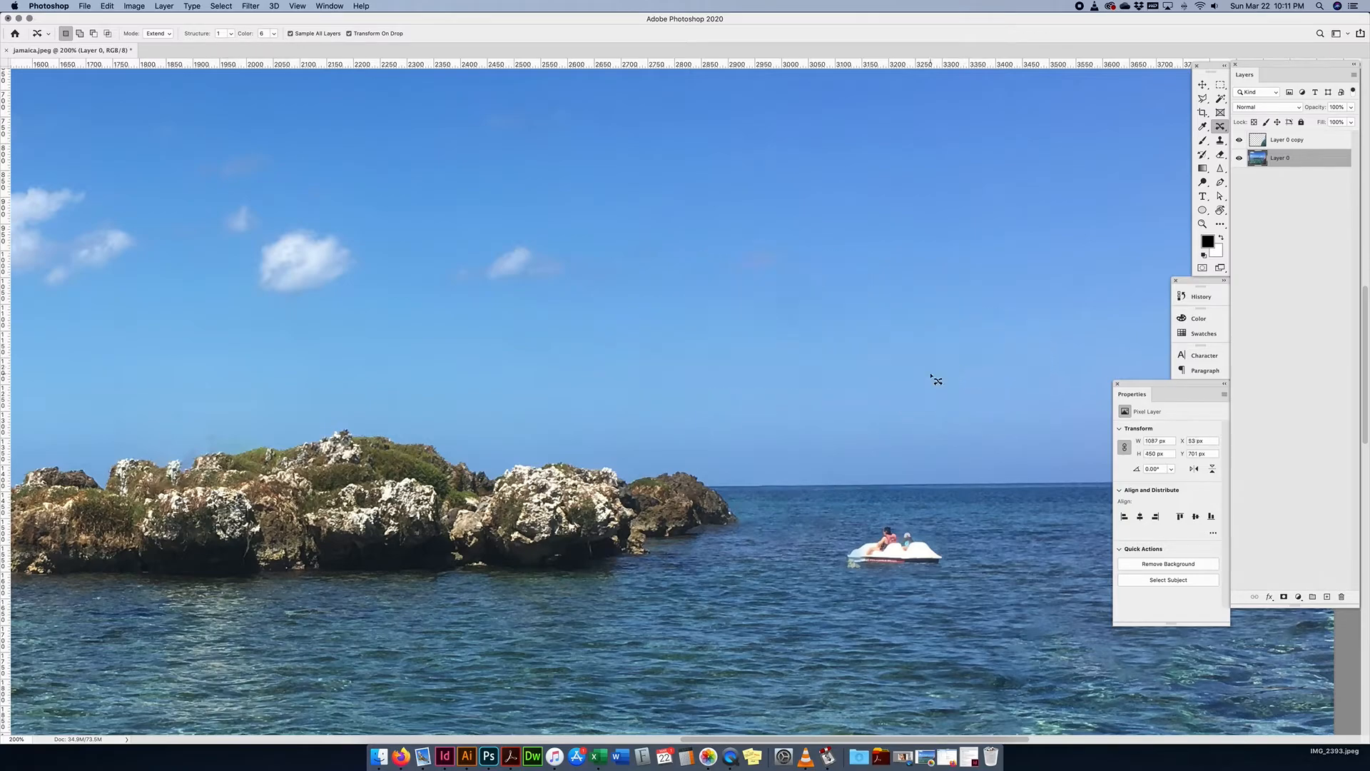
- Duplicate the selected cloud again into the empty sky above the boat, scaling the copy to about 960 by 398 px
key("super+minus")
left_click_drag(251, 268, 373, 266)
left_click_drag(197, 319, 944, 339)
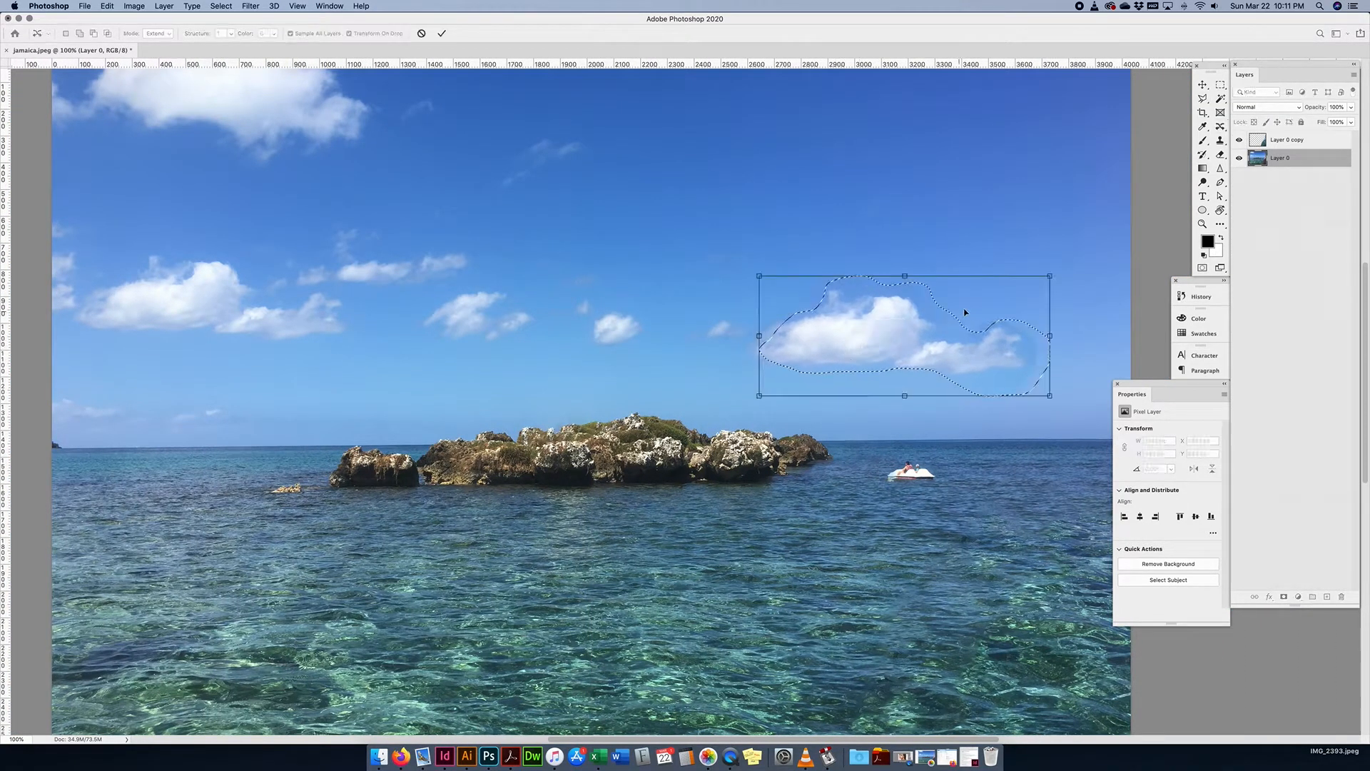
left_click_drag(1049, 276, 1016, 289)
key("Return")
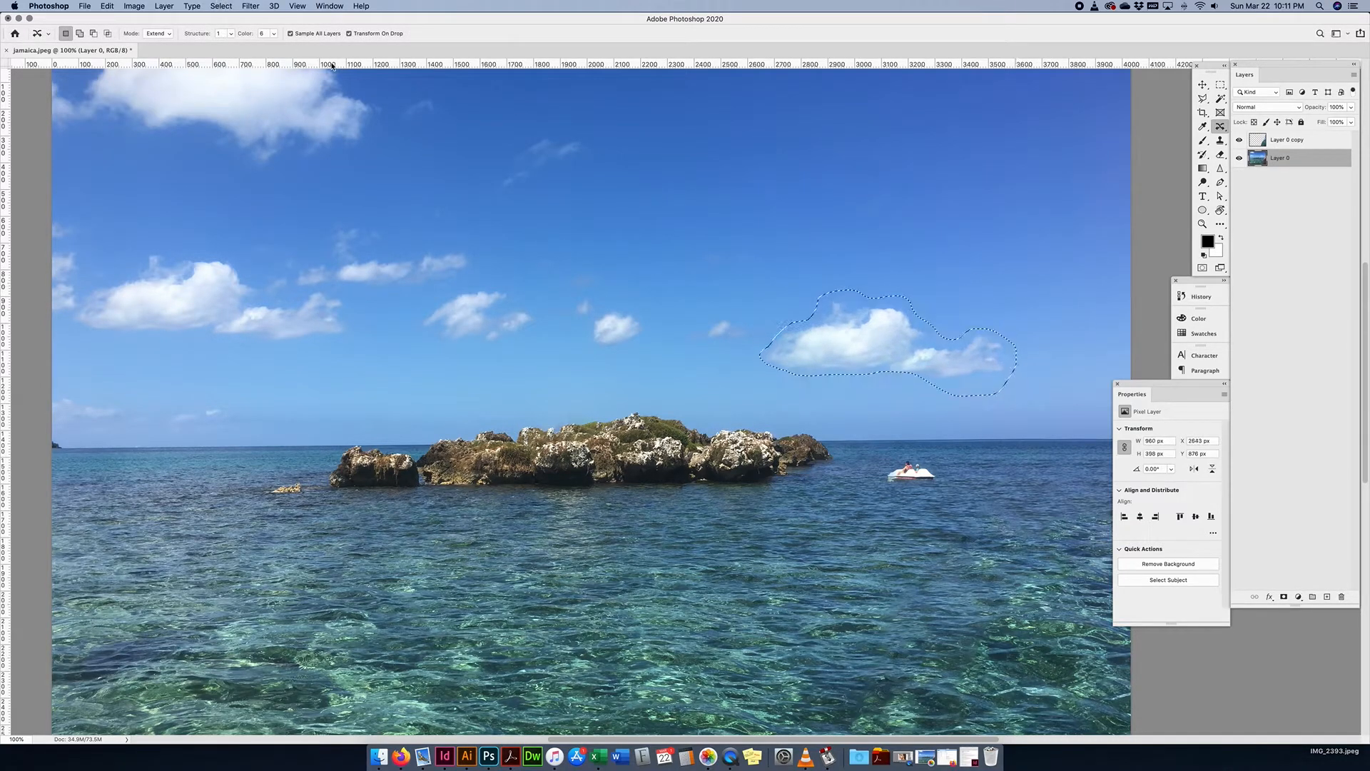
- Adjust how strictly the cloud copy preserves its source, setting Structure to 2
left_click(207, 34)
left_click_drag(208, 33, 212, 34)
scroll(212, 34, "up", 2)
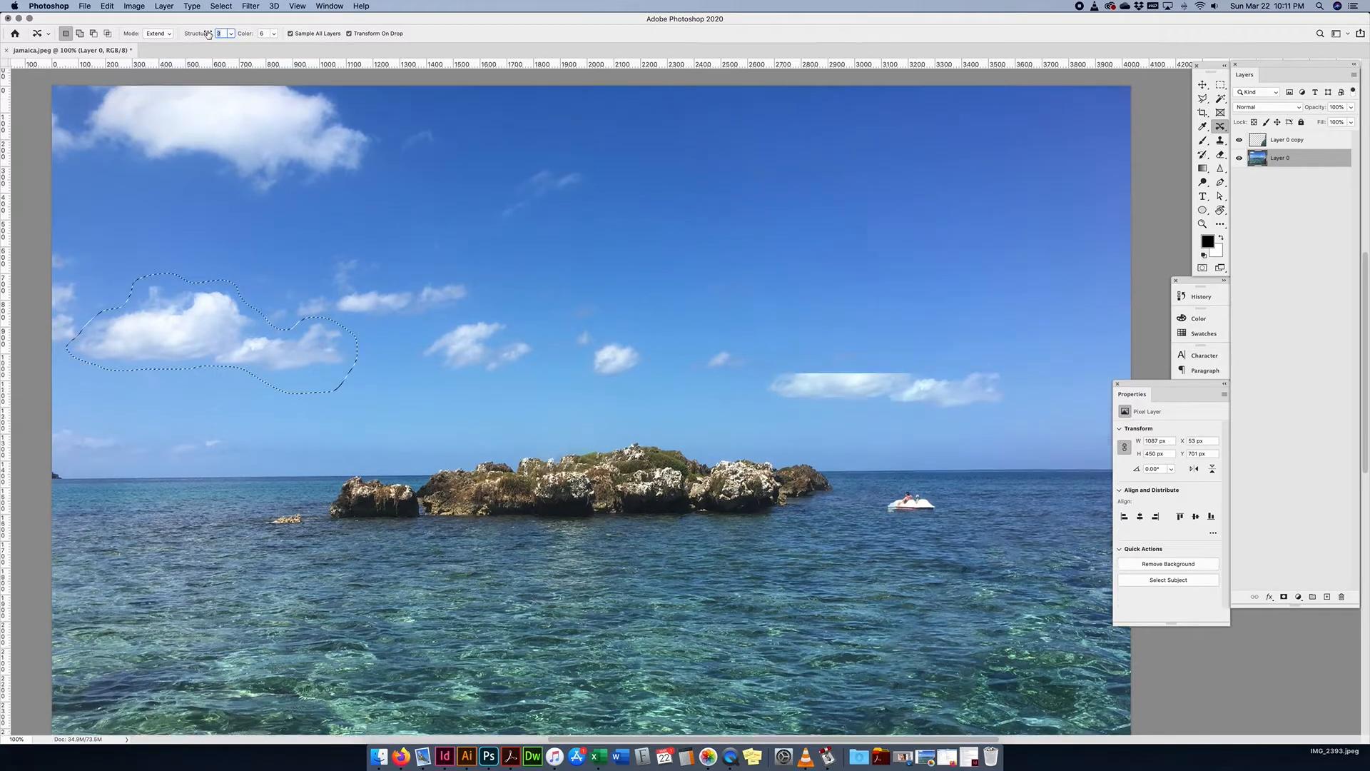
key("super+z")
left_click(231, 33)
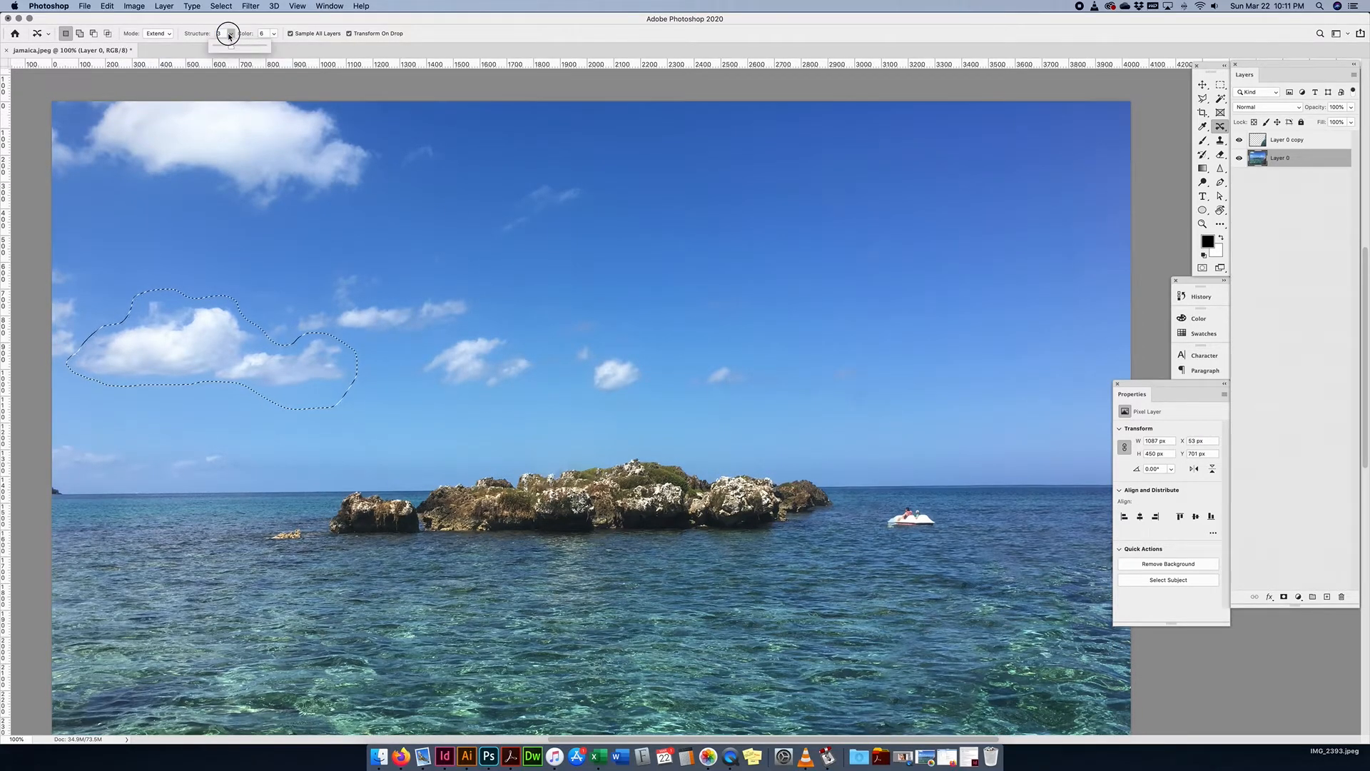
mouse_move(234, 45)
left_mouse_down()
mouse_move(264, 47)
mouse_move(227, 49)
left_mouse_up()
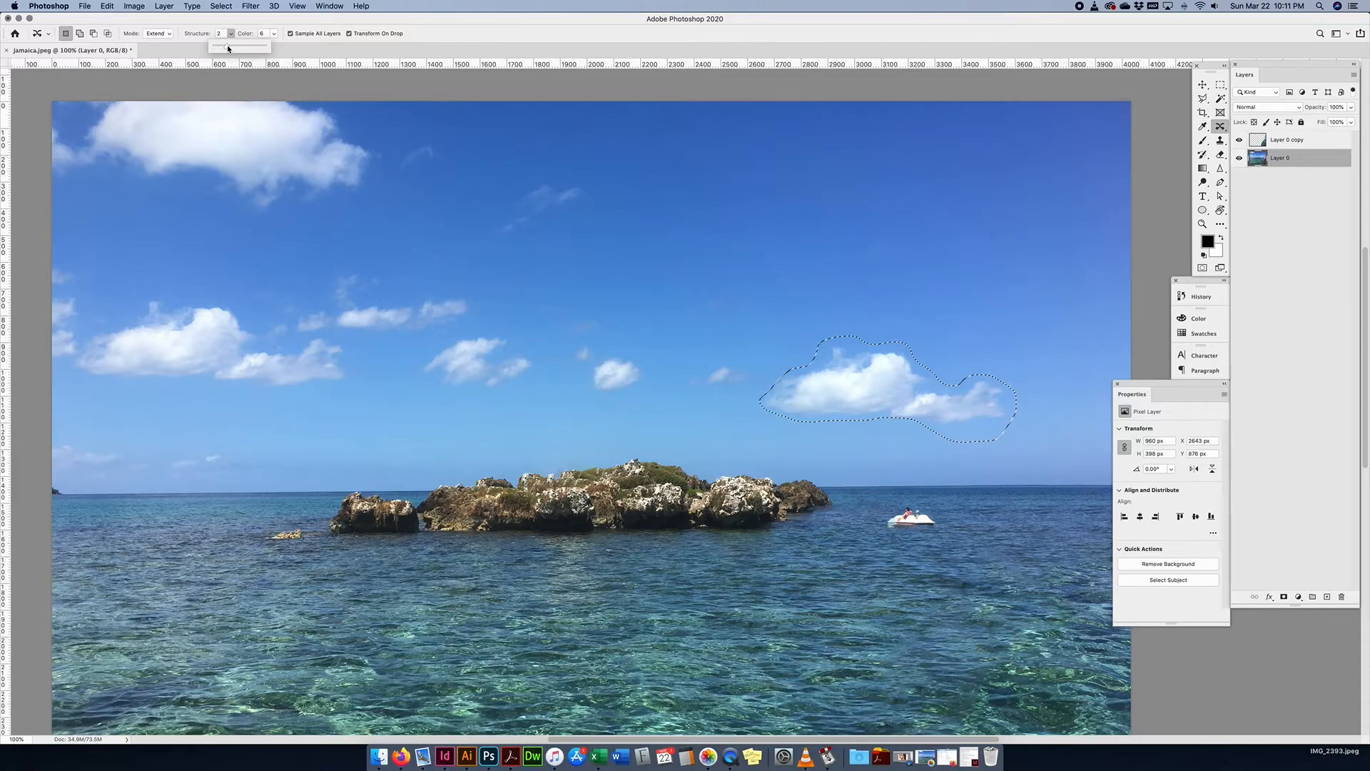
- Try a Color value of 0 on the cloud copy and return Color to 6
left_click(274, 33)
left_click_drag(274, 47, 244, 47)
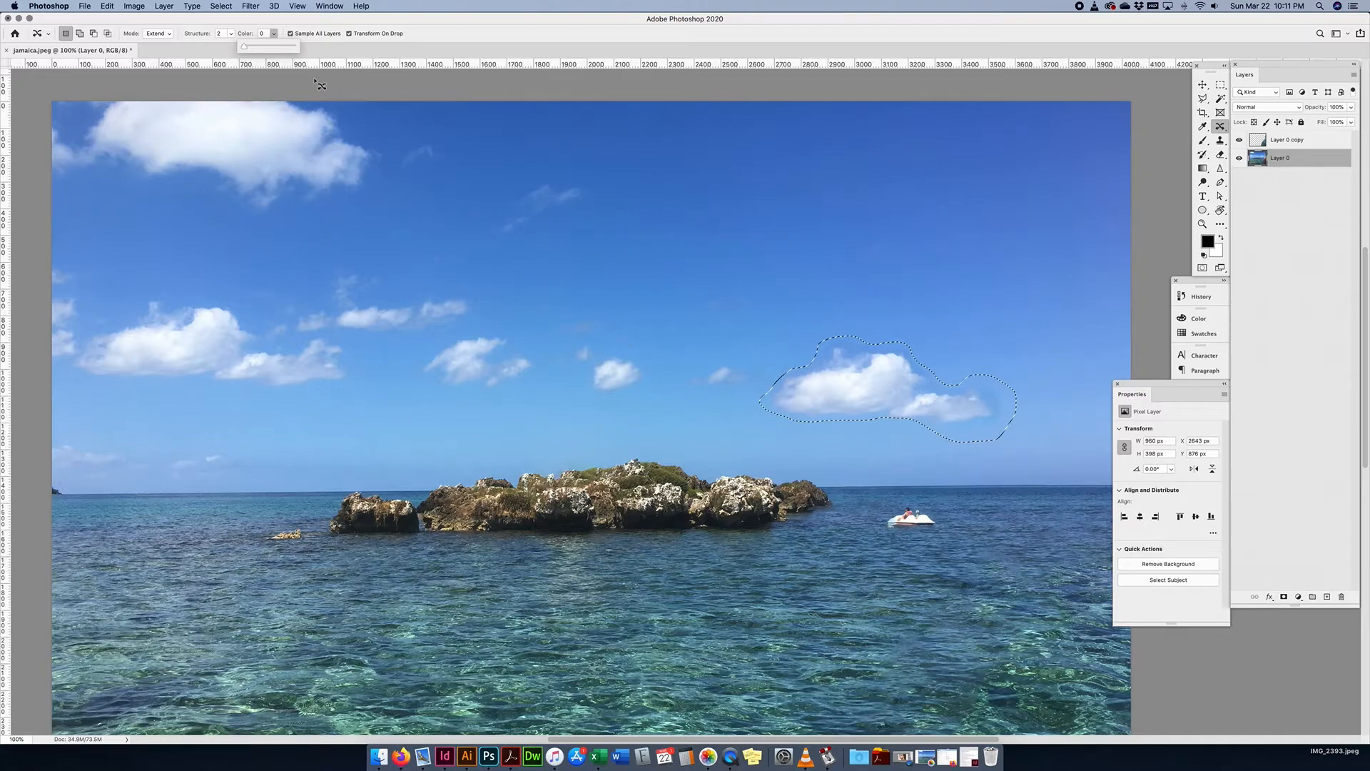
left_click_drag(255, 44, 263, 47)
left_click_drag(261, 46, 276, 48)
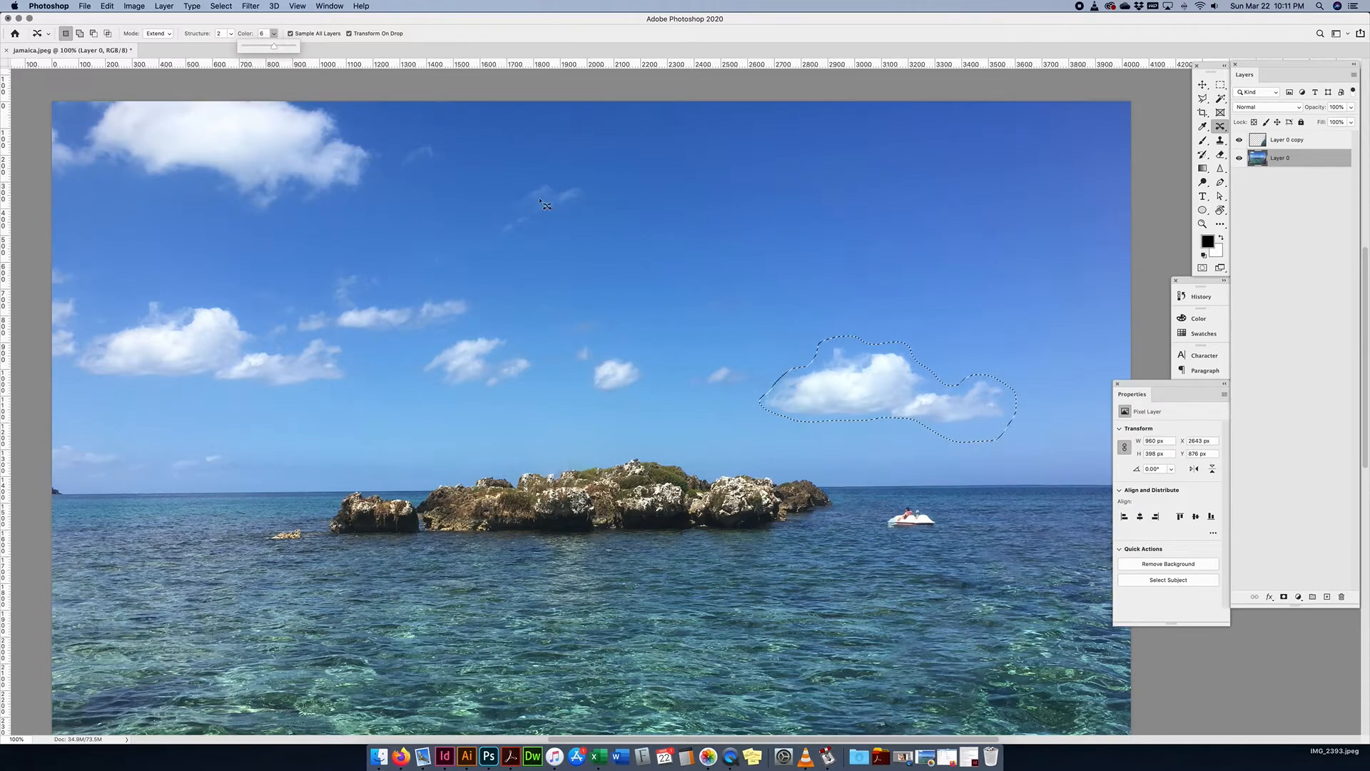
- Deselect the cloud copy in the sky above the boat
key("super+d")
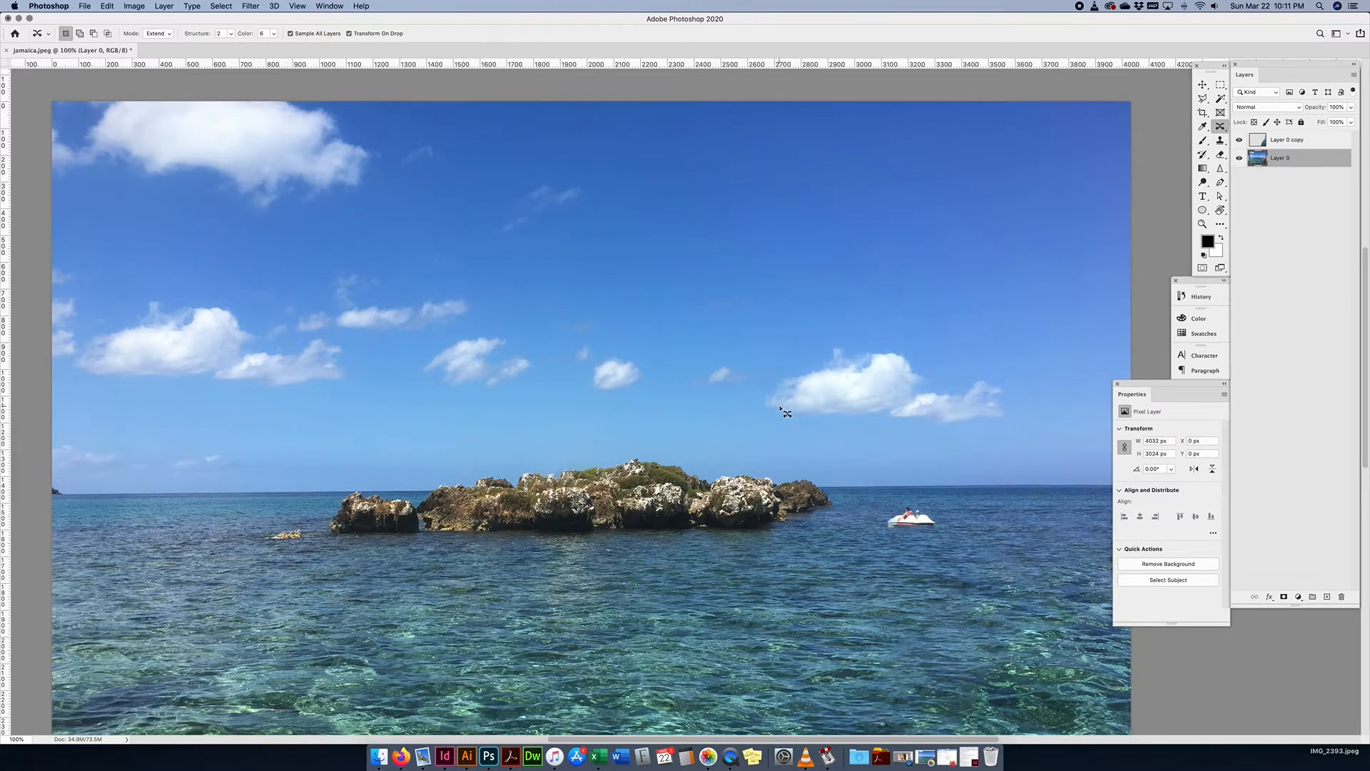
scroll(428, 289, "left", 3)
scroll(428, 289, "down", 1)
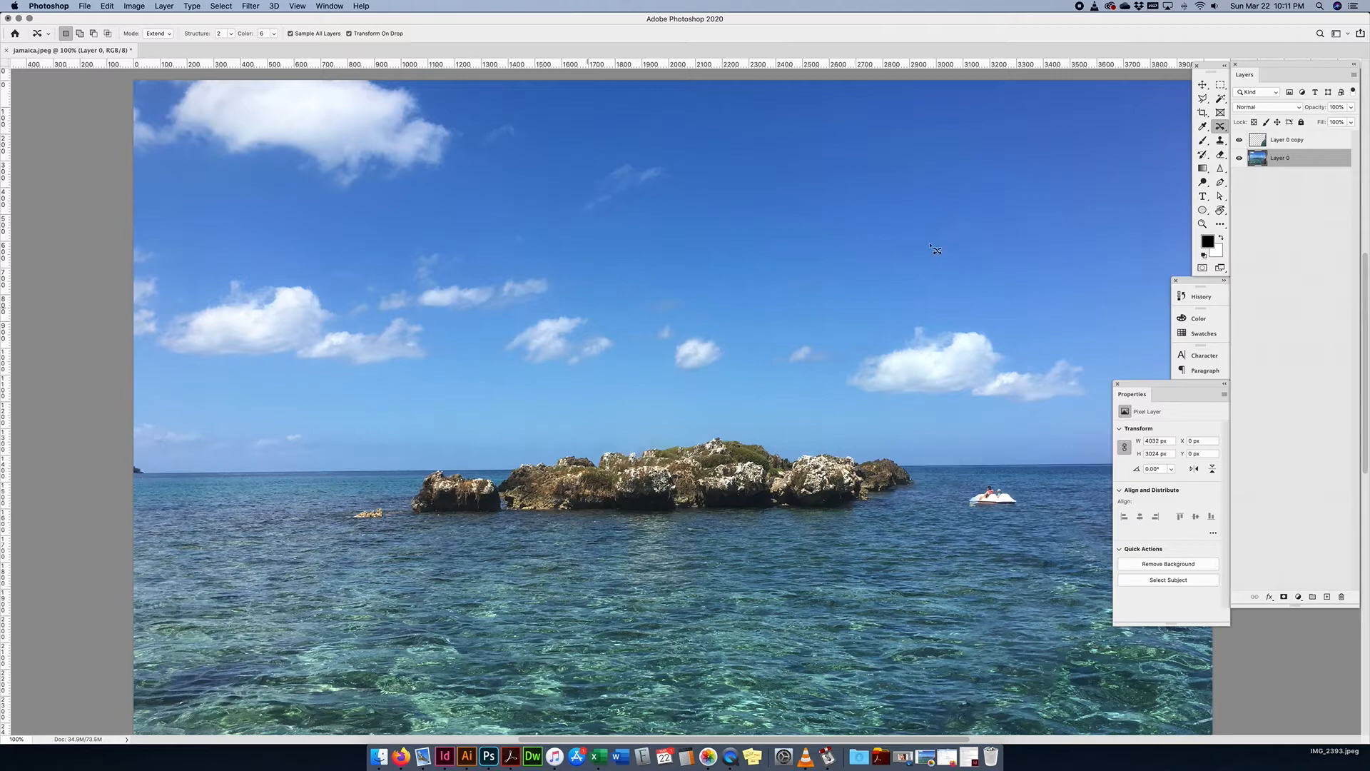
- Retouch the dark patch of land on the horizon at the photo's left edge using the Clone Stamp at 20% opacity
left_click(1220, 141)
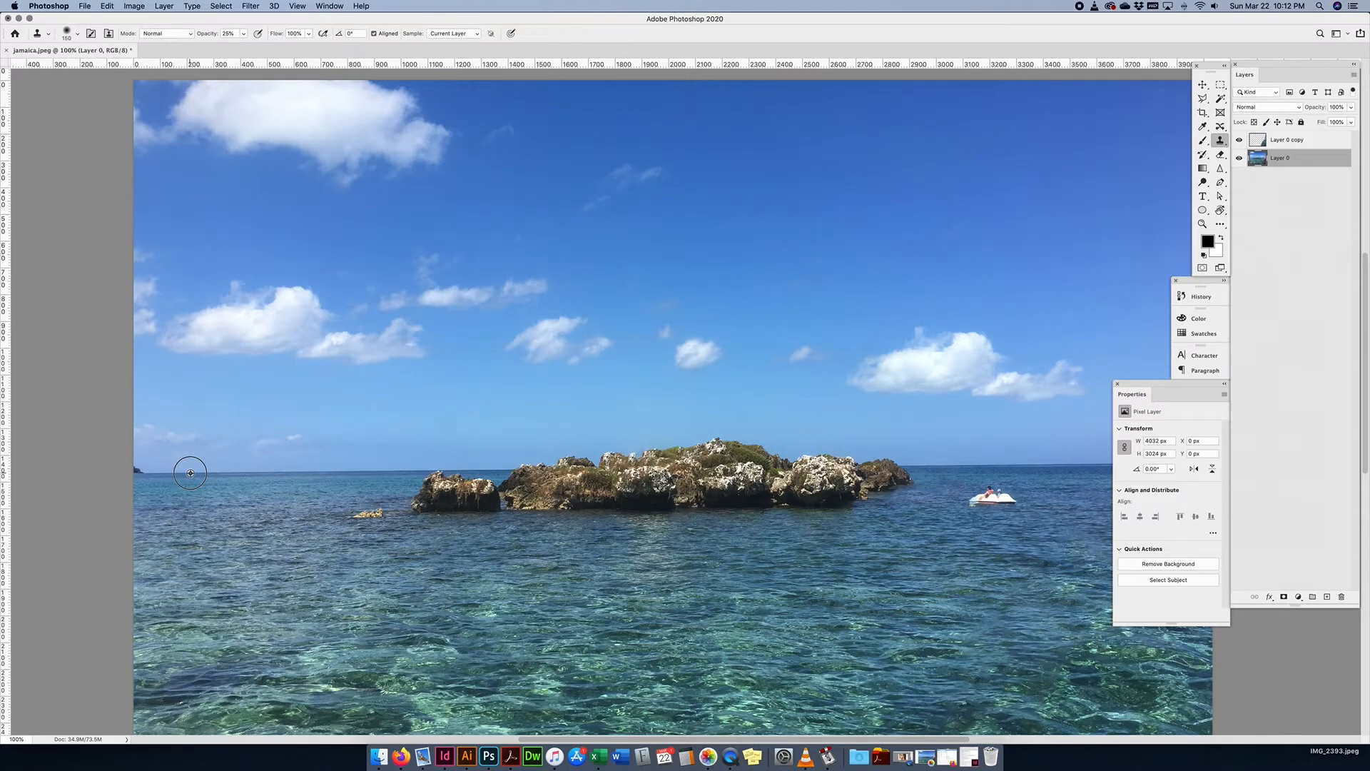
left_click_drag(151, 472, 144, 471)
left_click(144, 472)
left_click(142, 472)
left_click(139, 473)
left_click(232, 34)
key("super+minus")
key("super+minus")
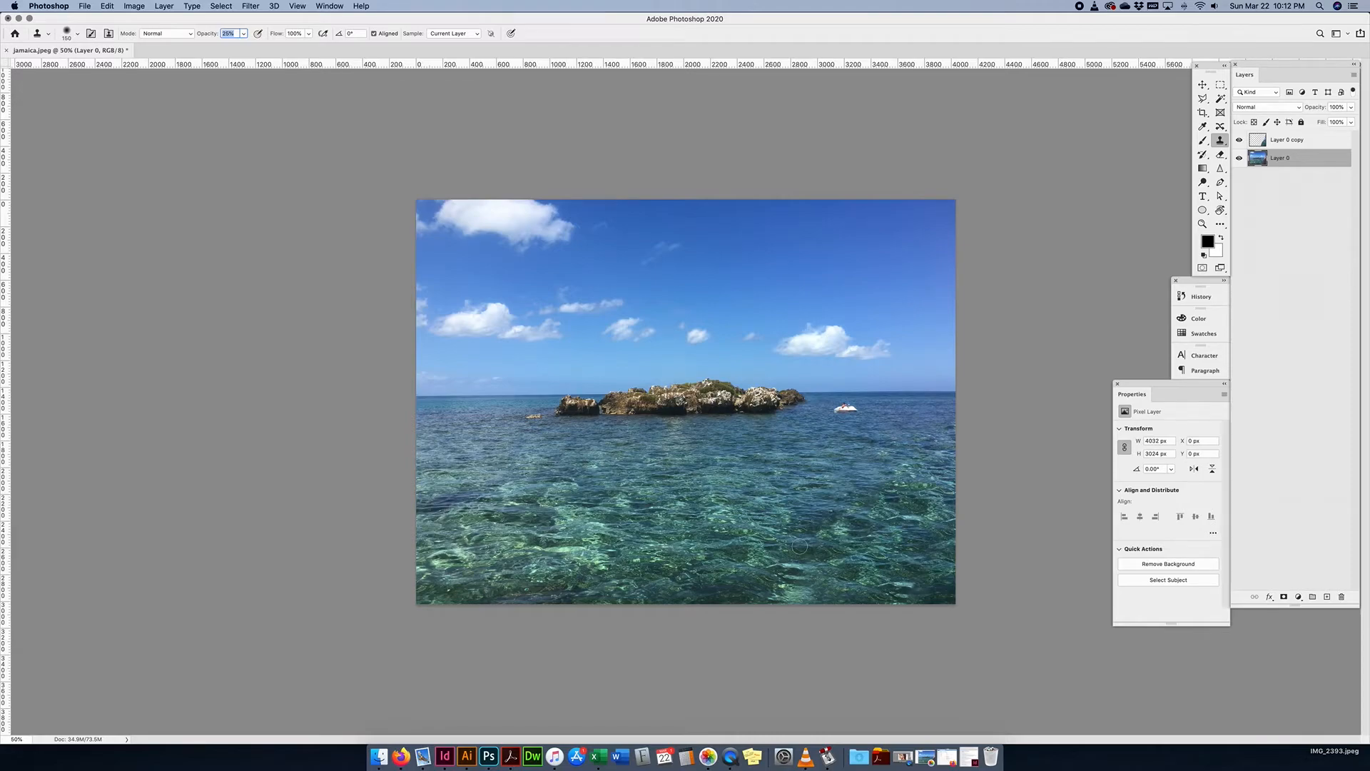
left_click(1204, 85)
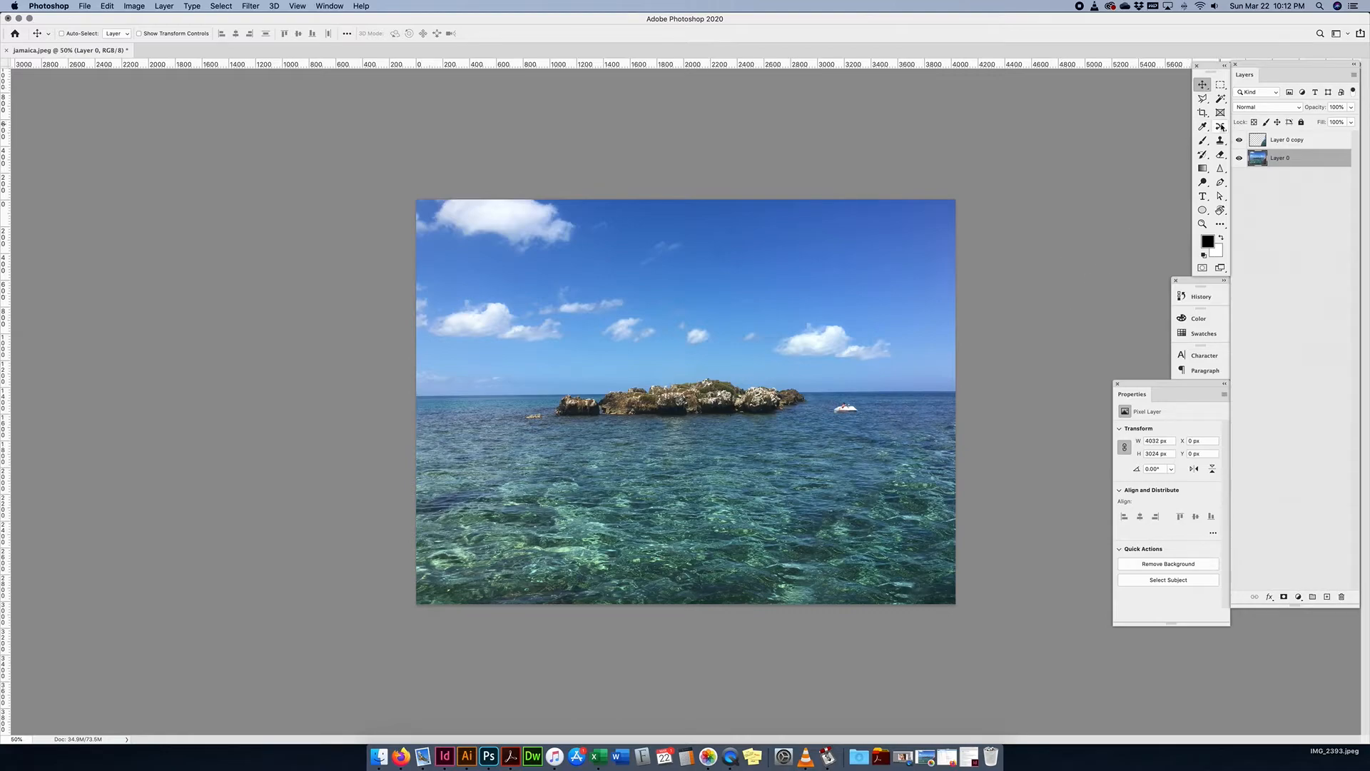
left_click(107, 6)
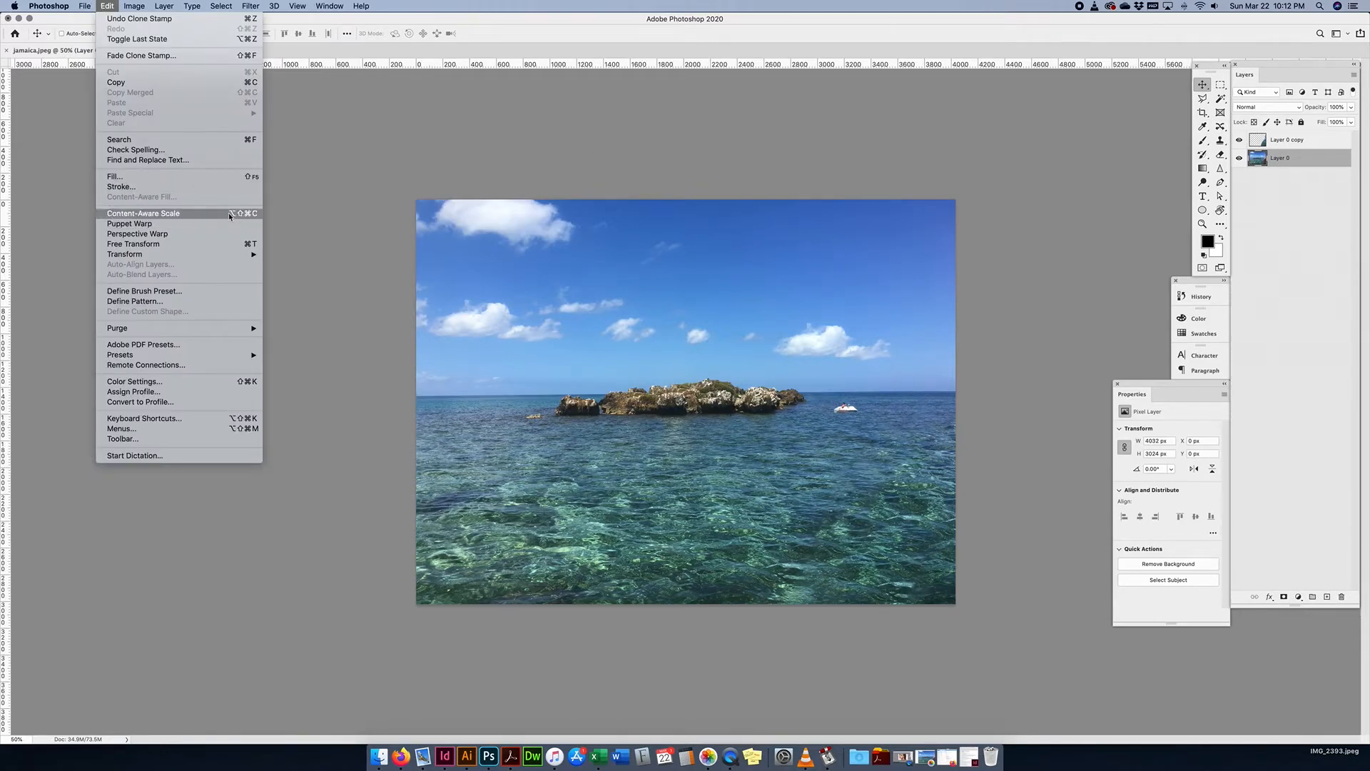
left_click(387, 164)
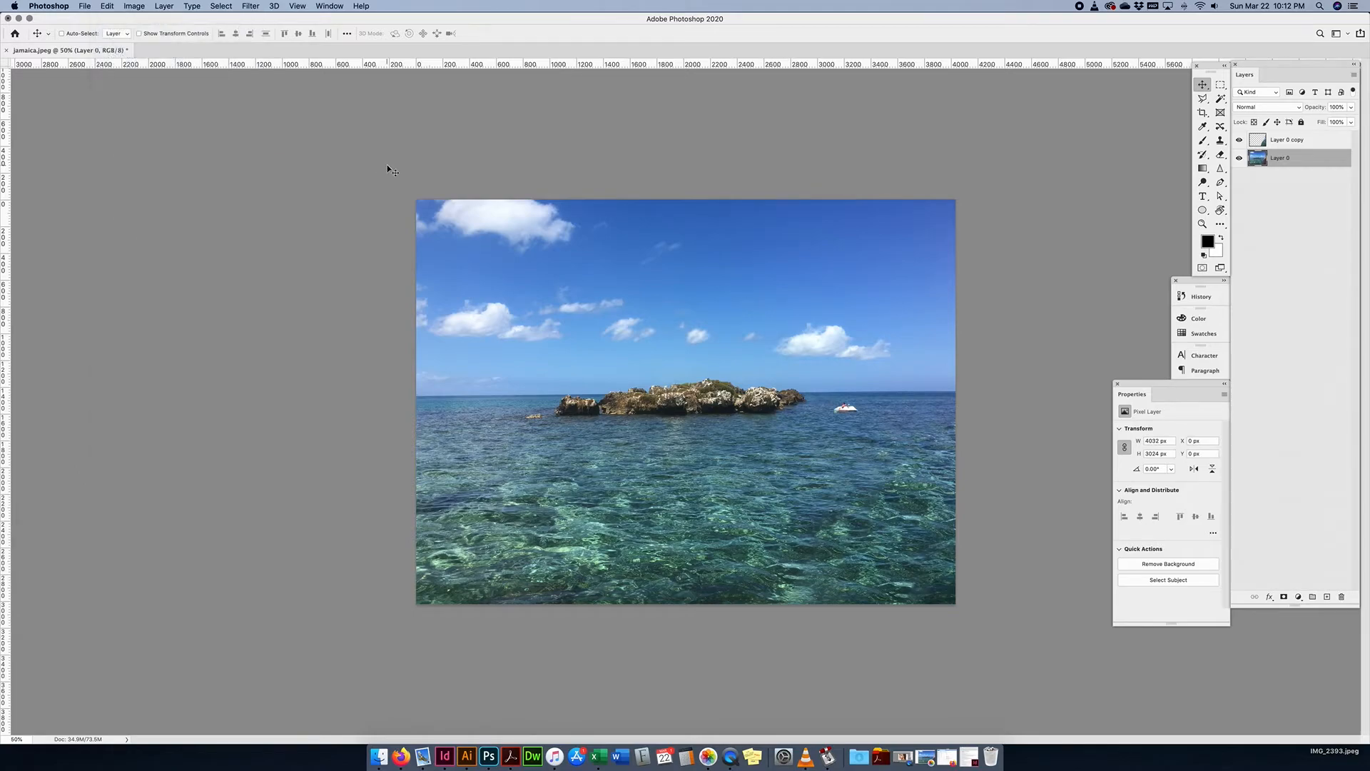
left_click(135, 6)
left_click(146, 94)
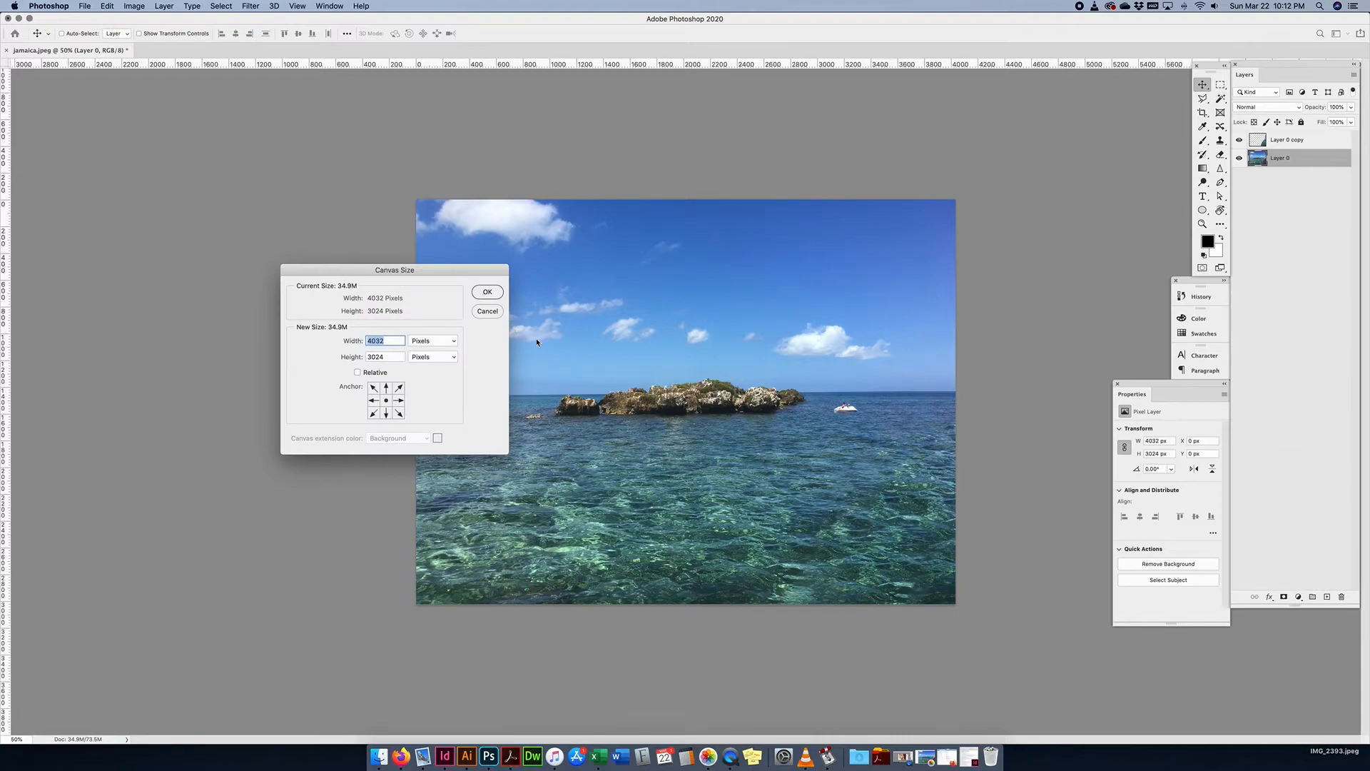
left_click(484, 294)
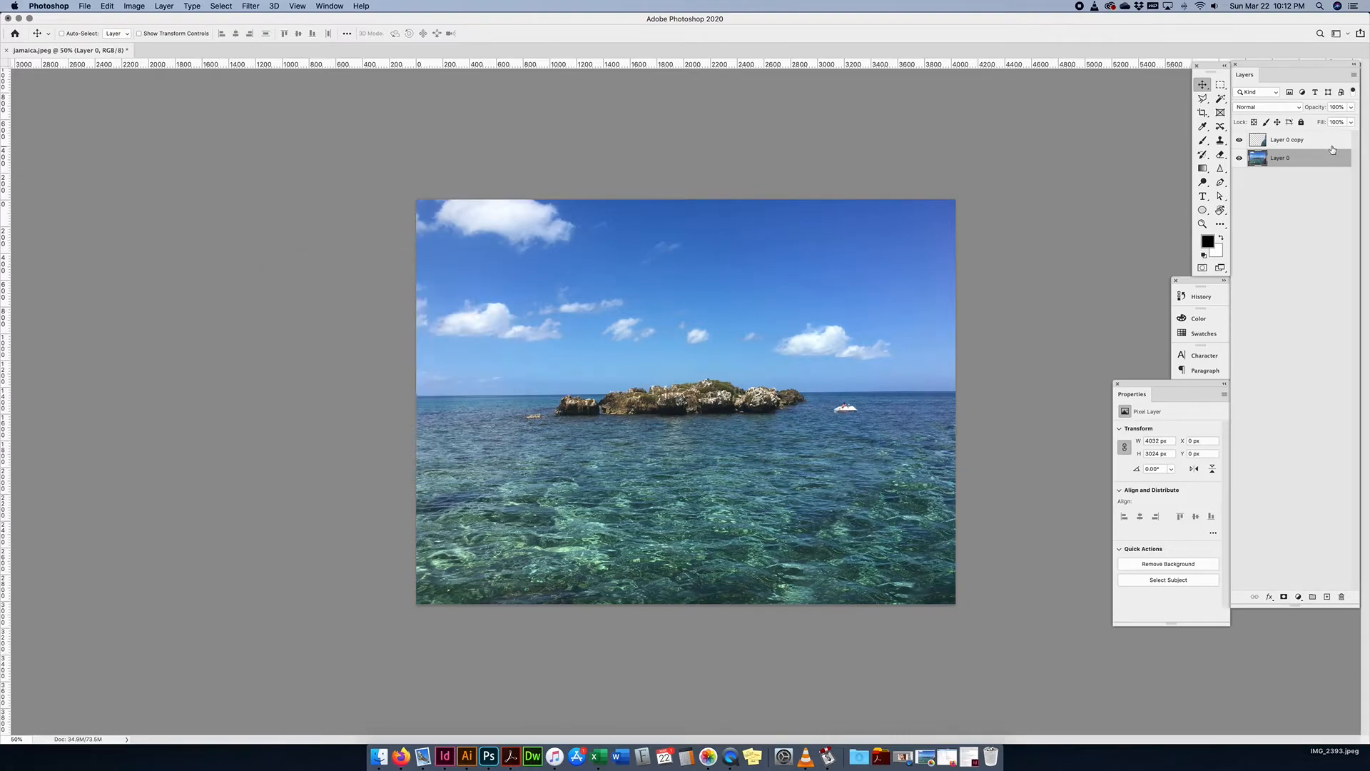
- Merge Layer 0 and Layer 0 copy into one layer, and set the canvas width to 5000 pixels
left_click(1335, 145, "shift")
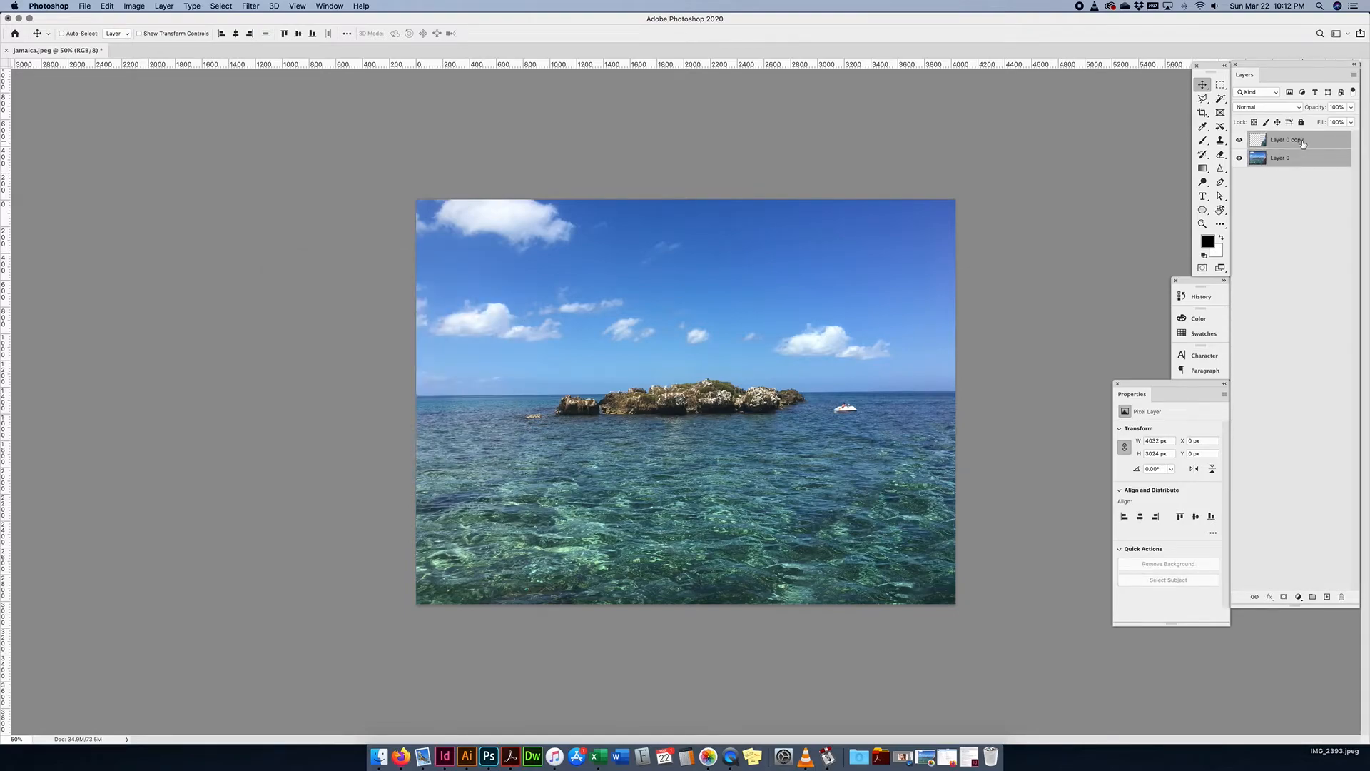
key("super+e")
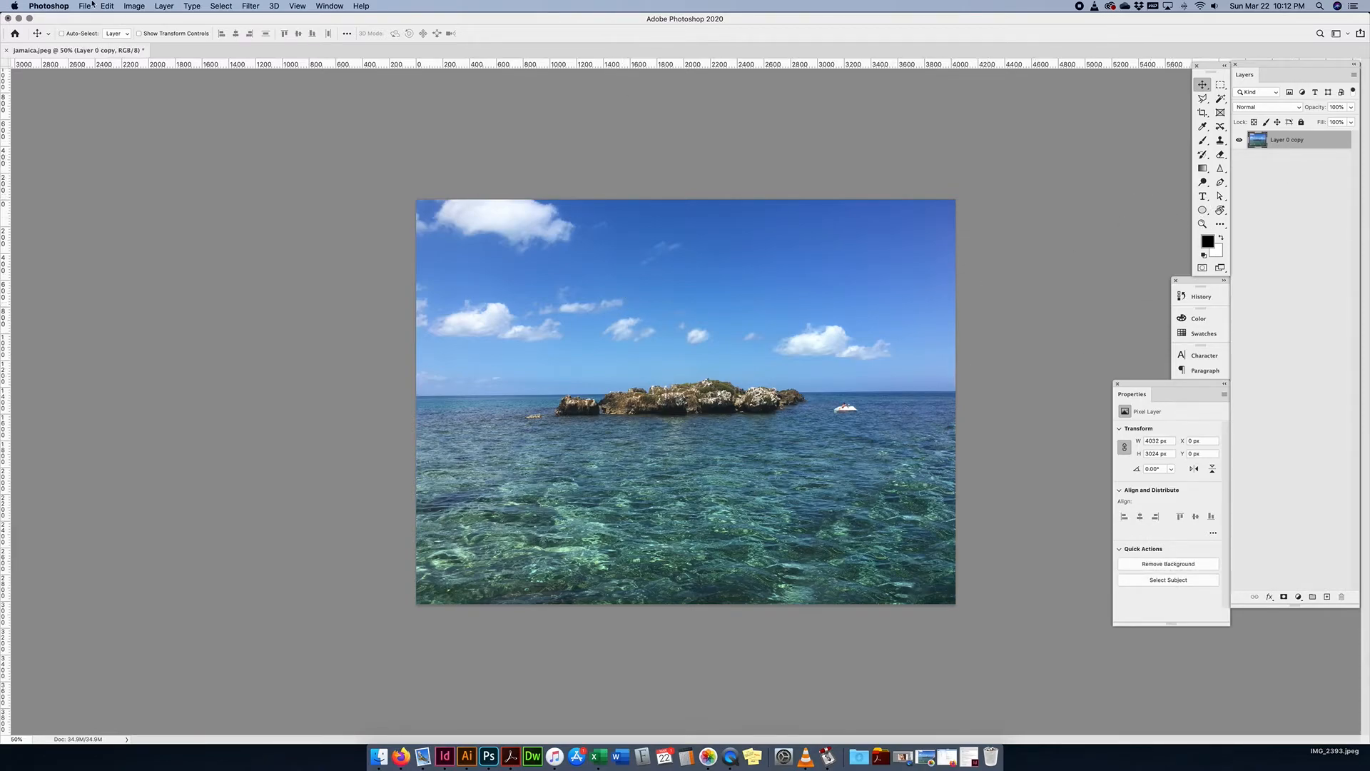
left_click(142, 5)
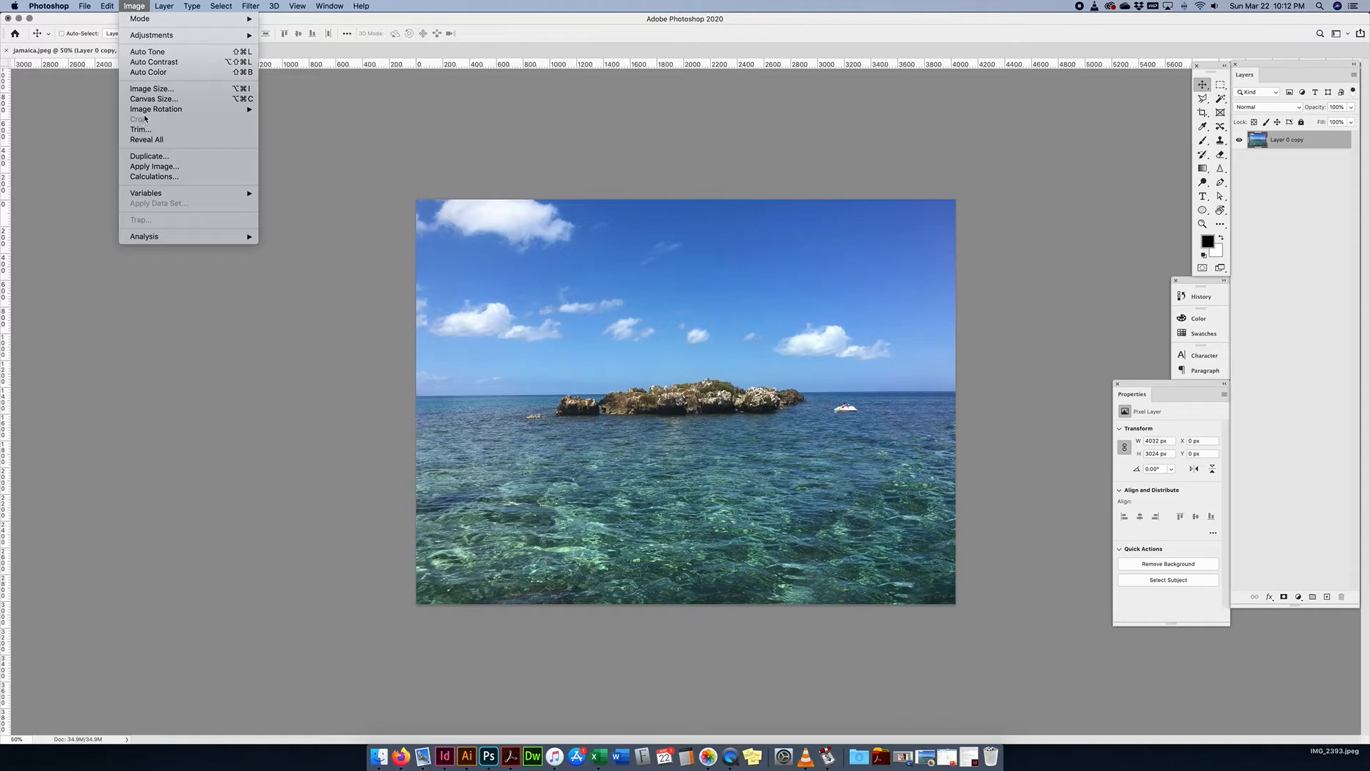
left_click(145, 99)
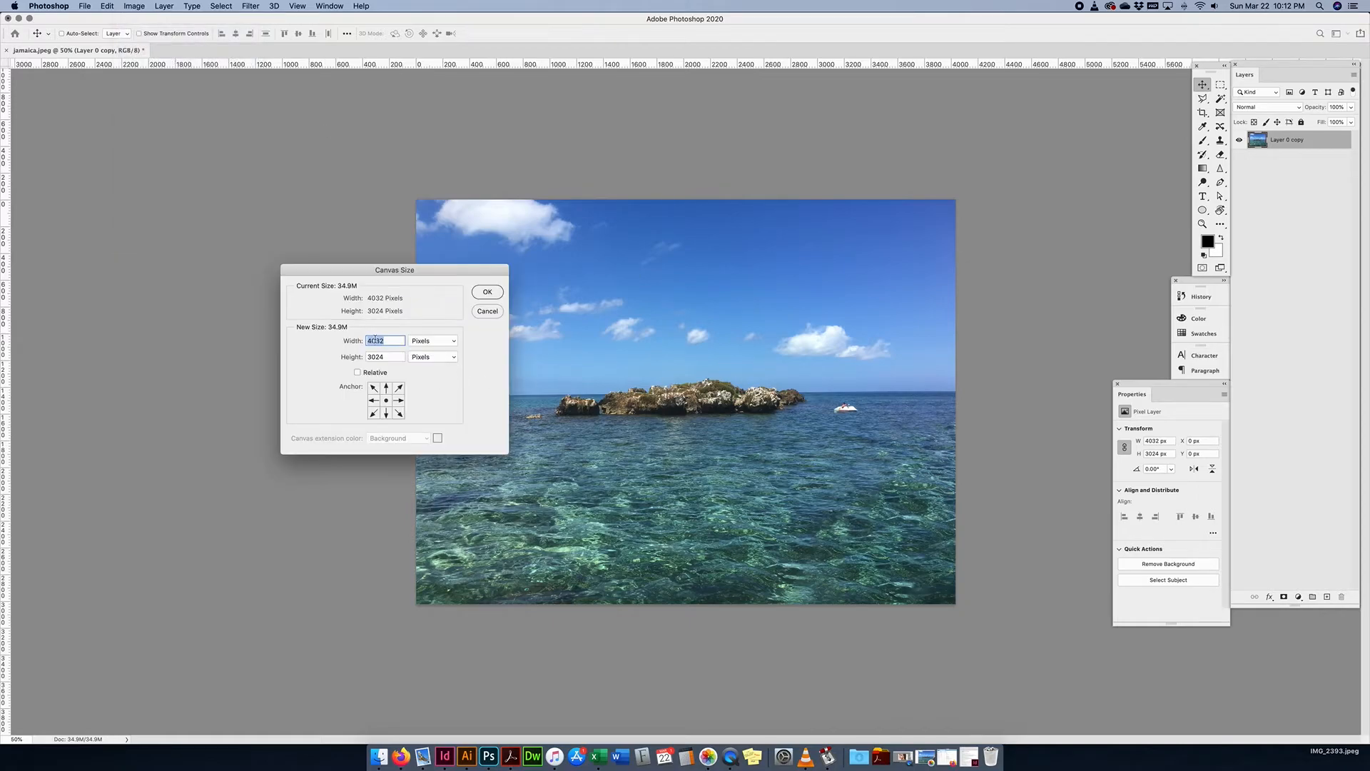
type("500")
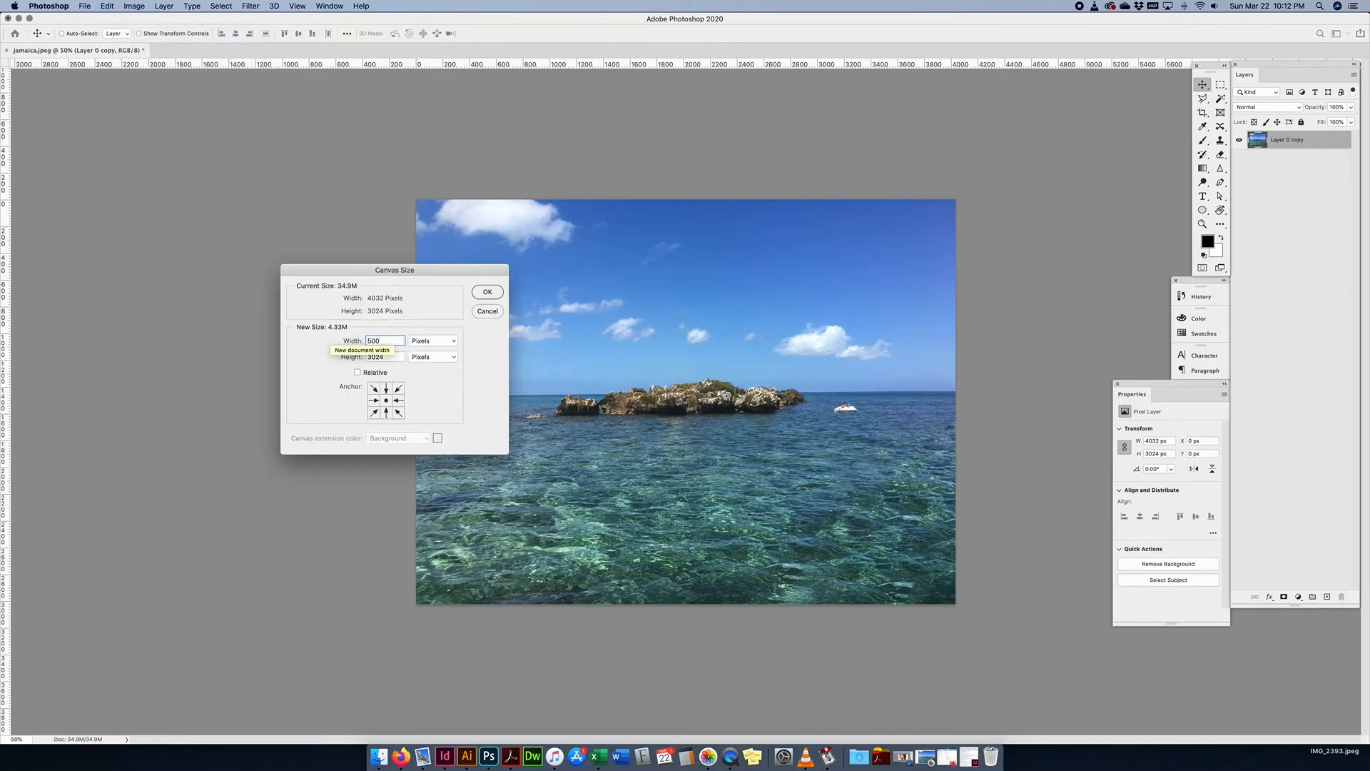
left_click(487, 291)
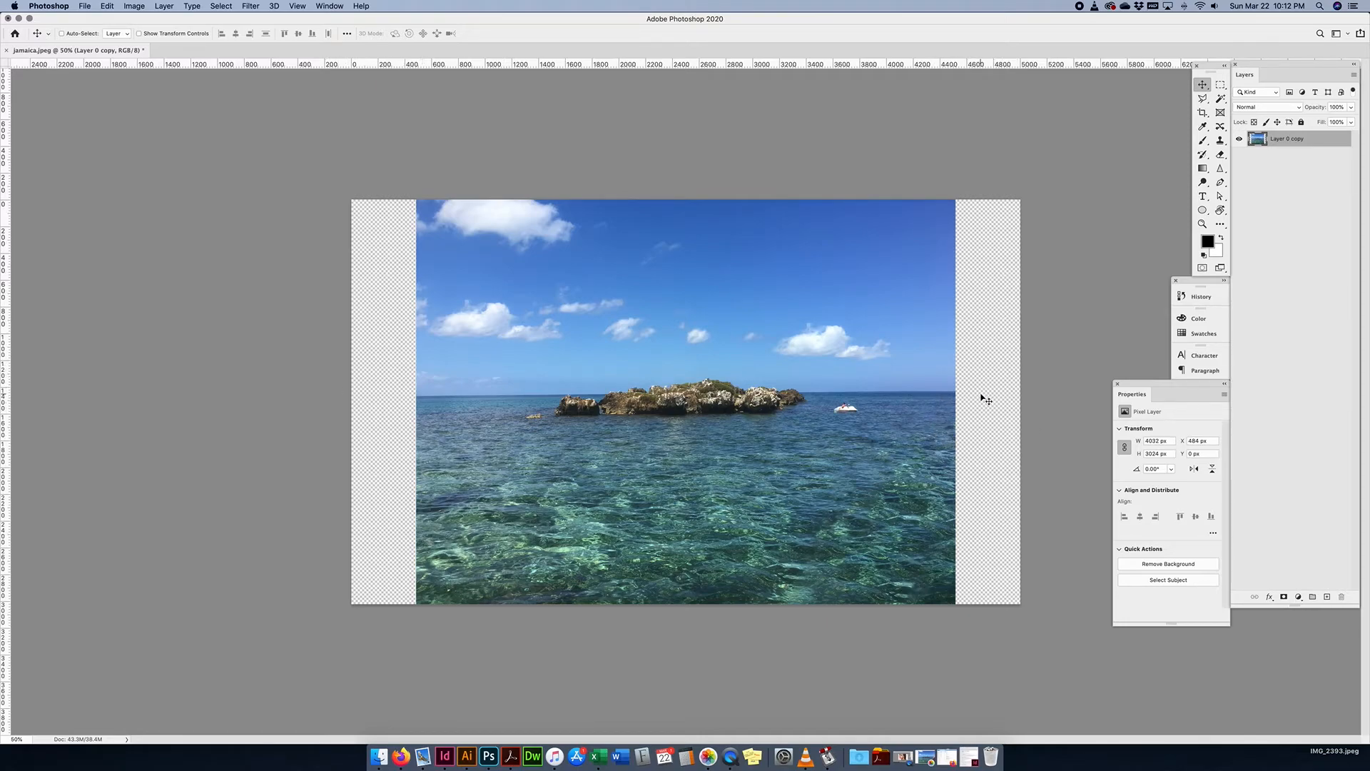
- Content-Aware Scale the photo out to the canvas's left edge and partway into the empty right strip, to about 4623 px wide
left_click(107, 5)
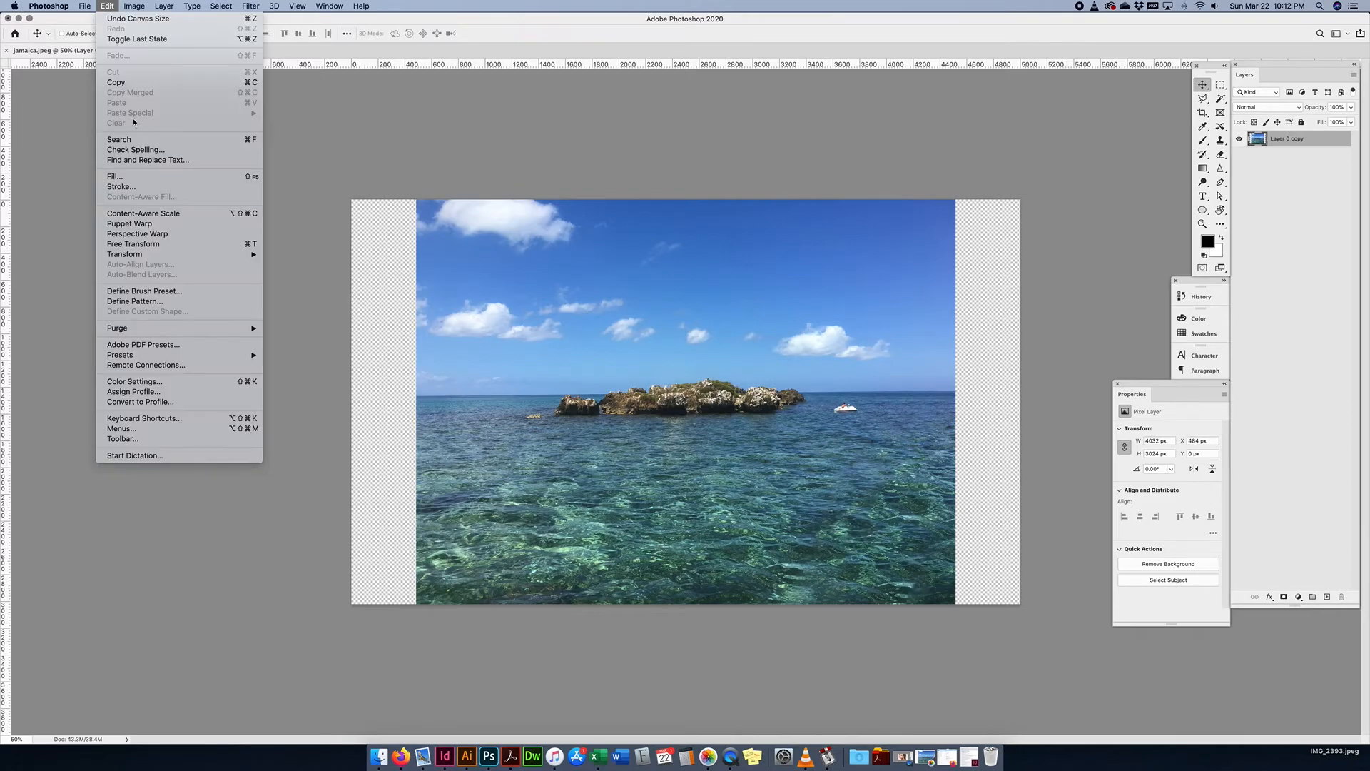
left_click(145, 214)
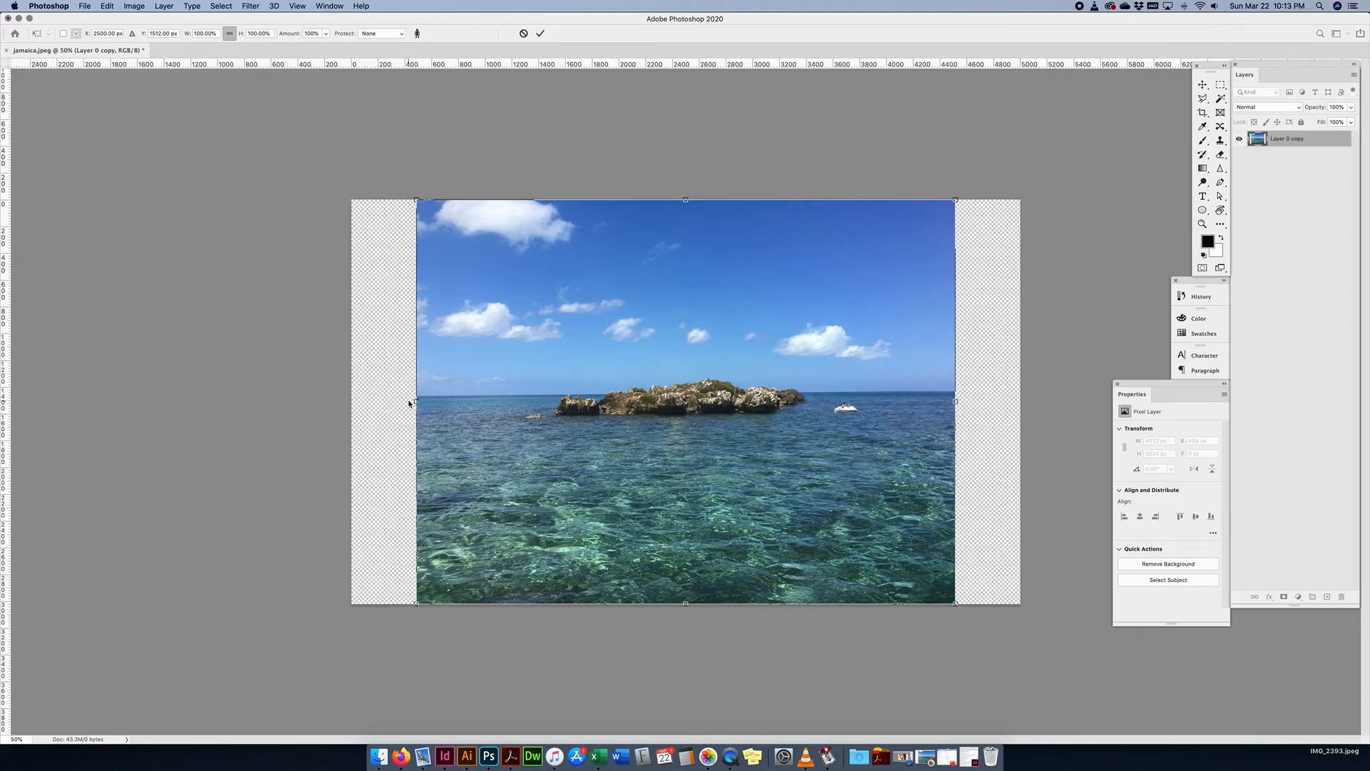
left_click_drag(416, 401, 351, 402)
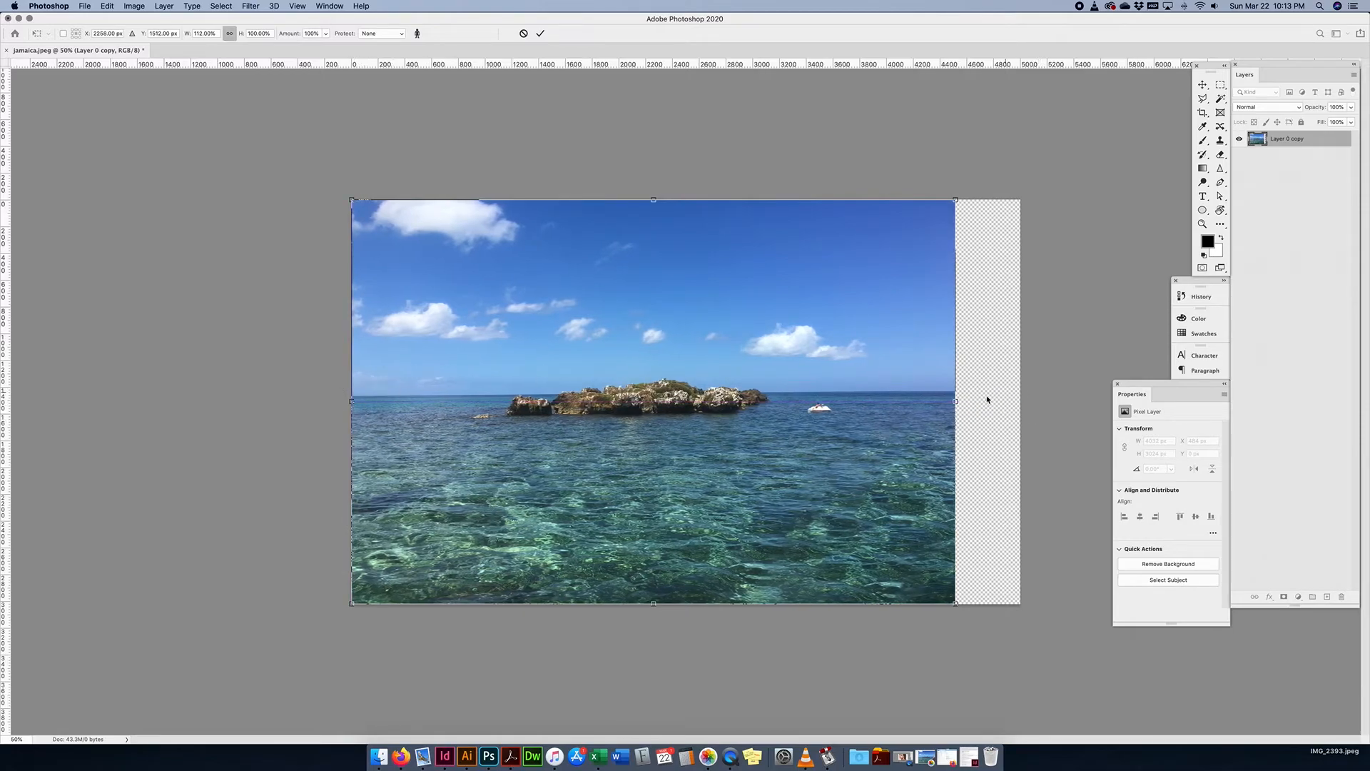
mouse_move(957, 401)
left_mouse_down()
mouse_move(1019, 398)
mouse_move(972, 398)
left_mouse_up()
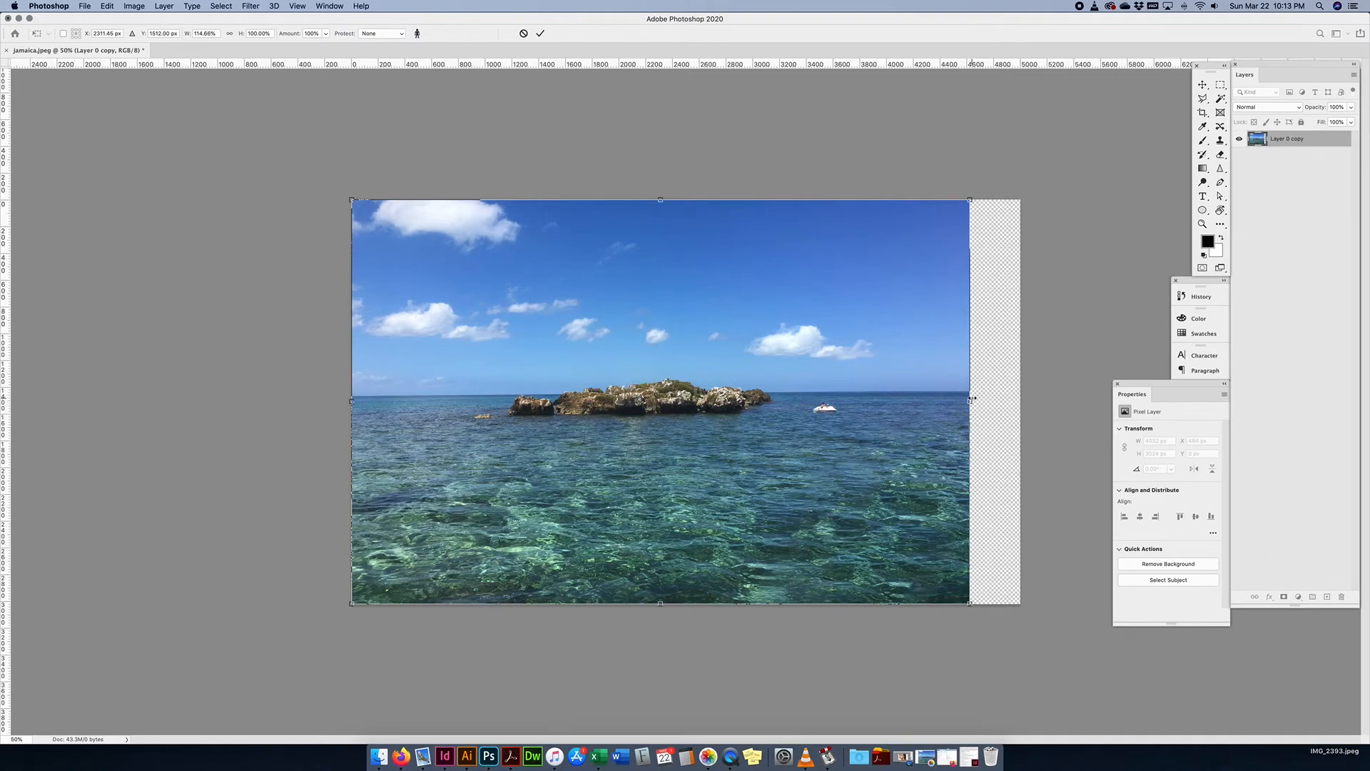
key("Return")
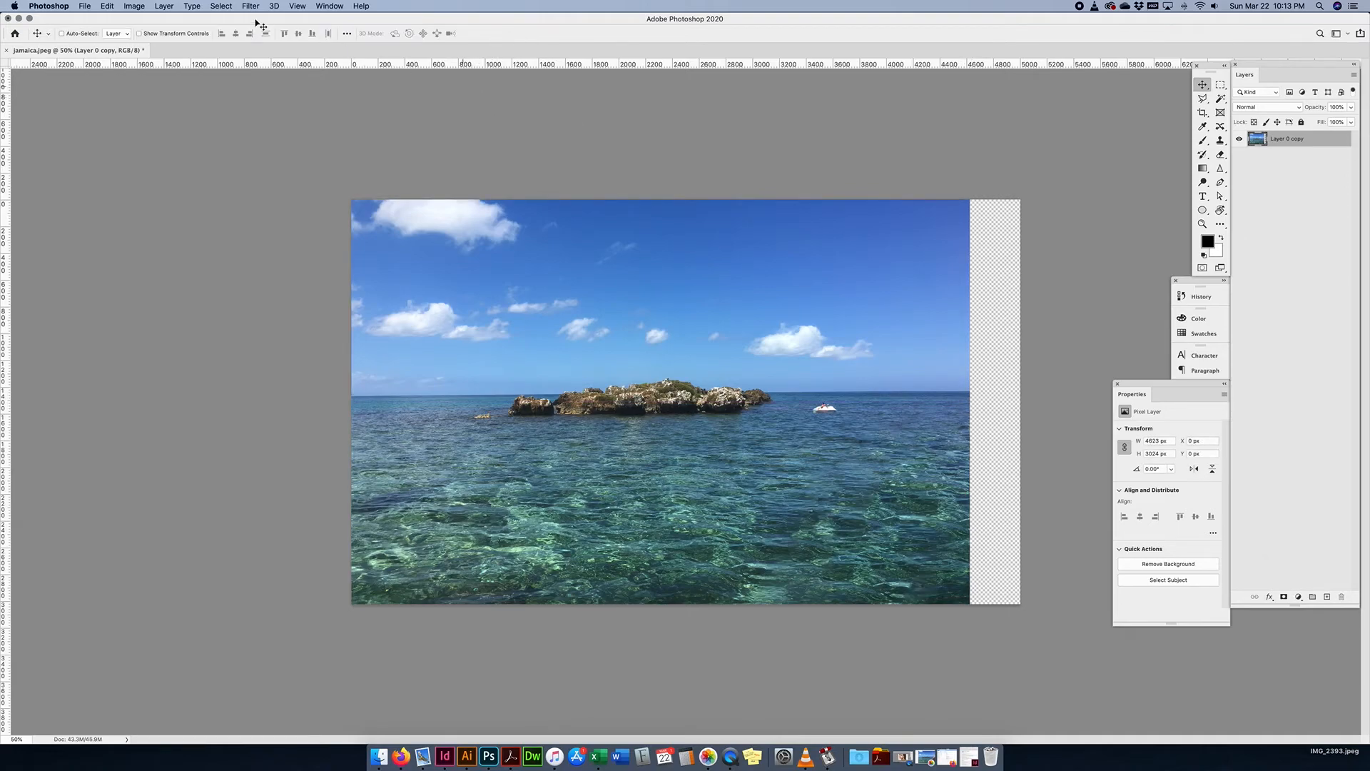
- Content-Aware Scale the photo again to fill the remaining empty strip on the right, making it 5000 px wide
left_click(107, 5)
left_click(143, 217)
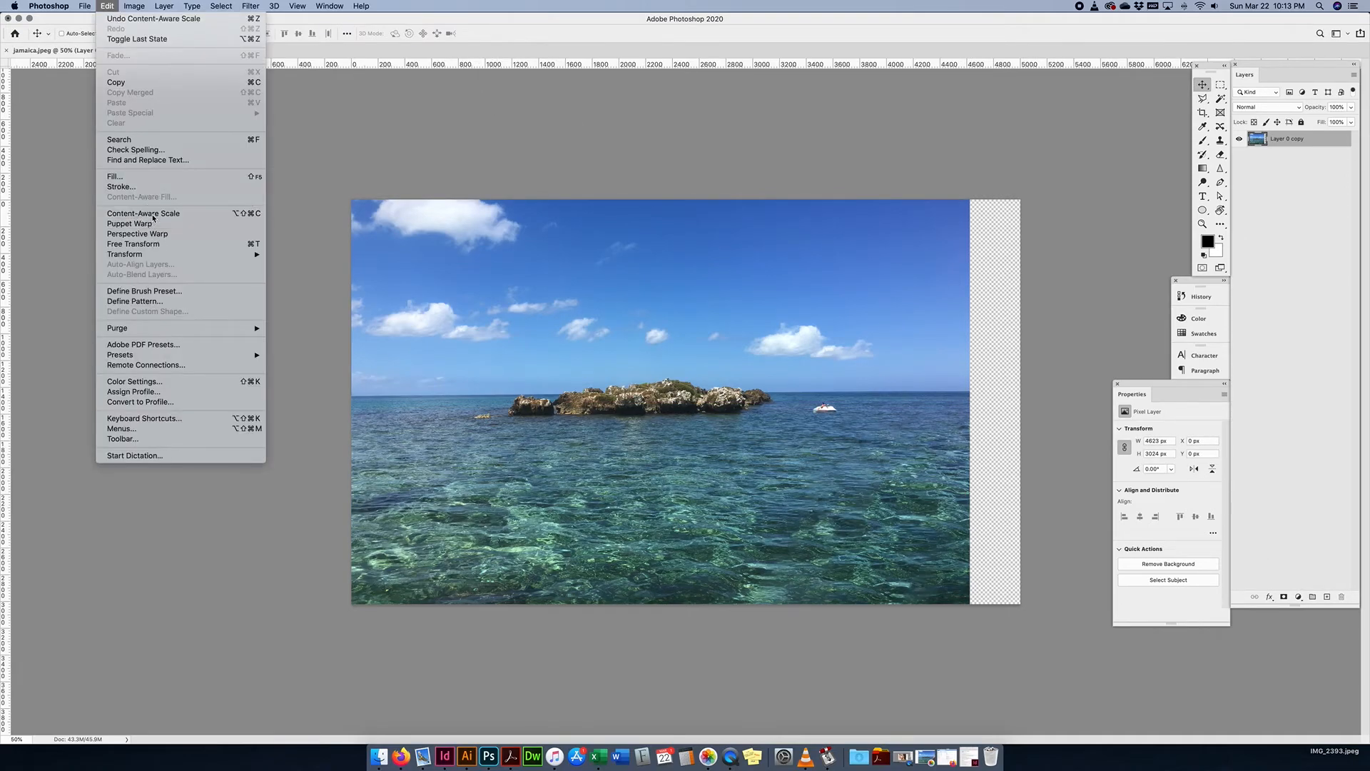
left_click_drag(969, 401, 999, 401)
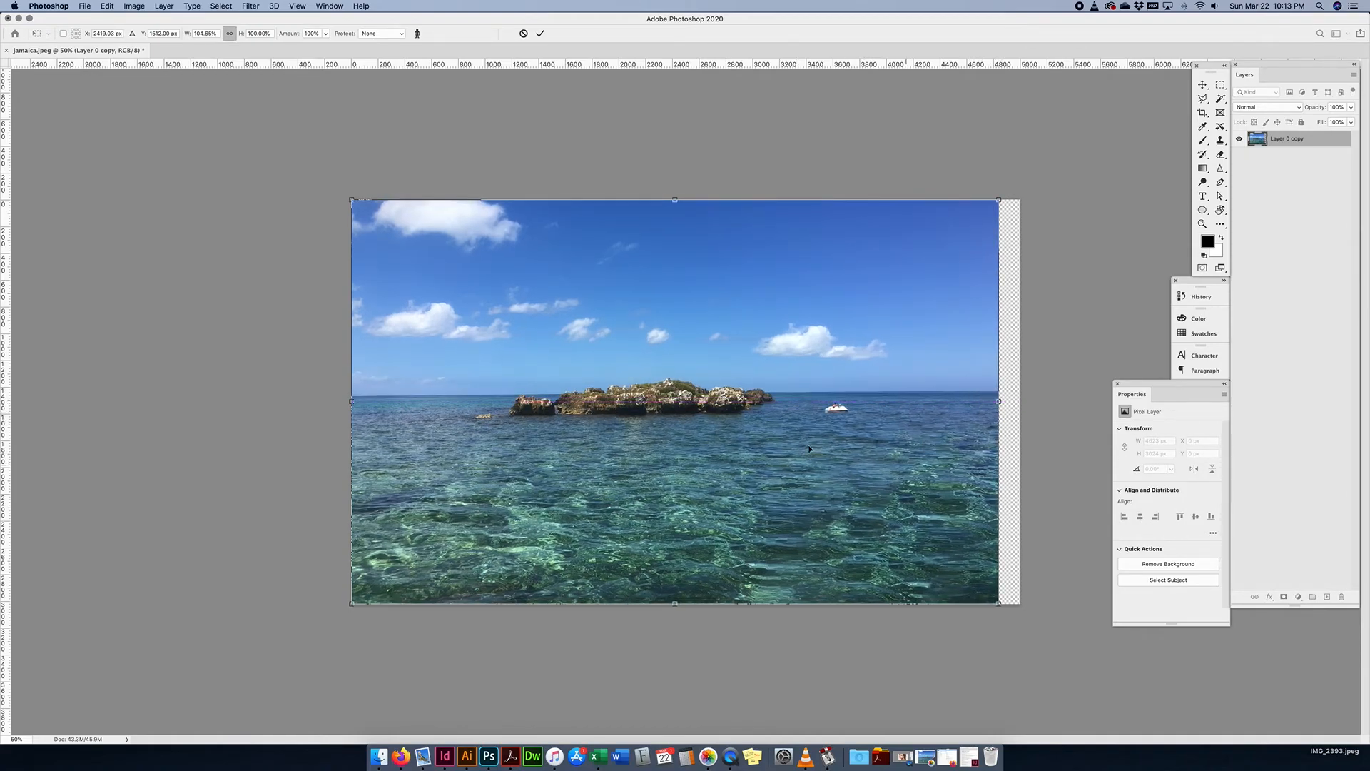
left_click_drag(998, 402, 1017, 401)
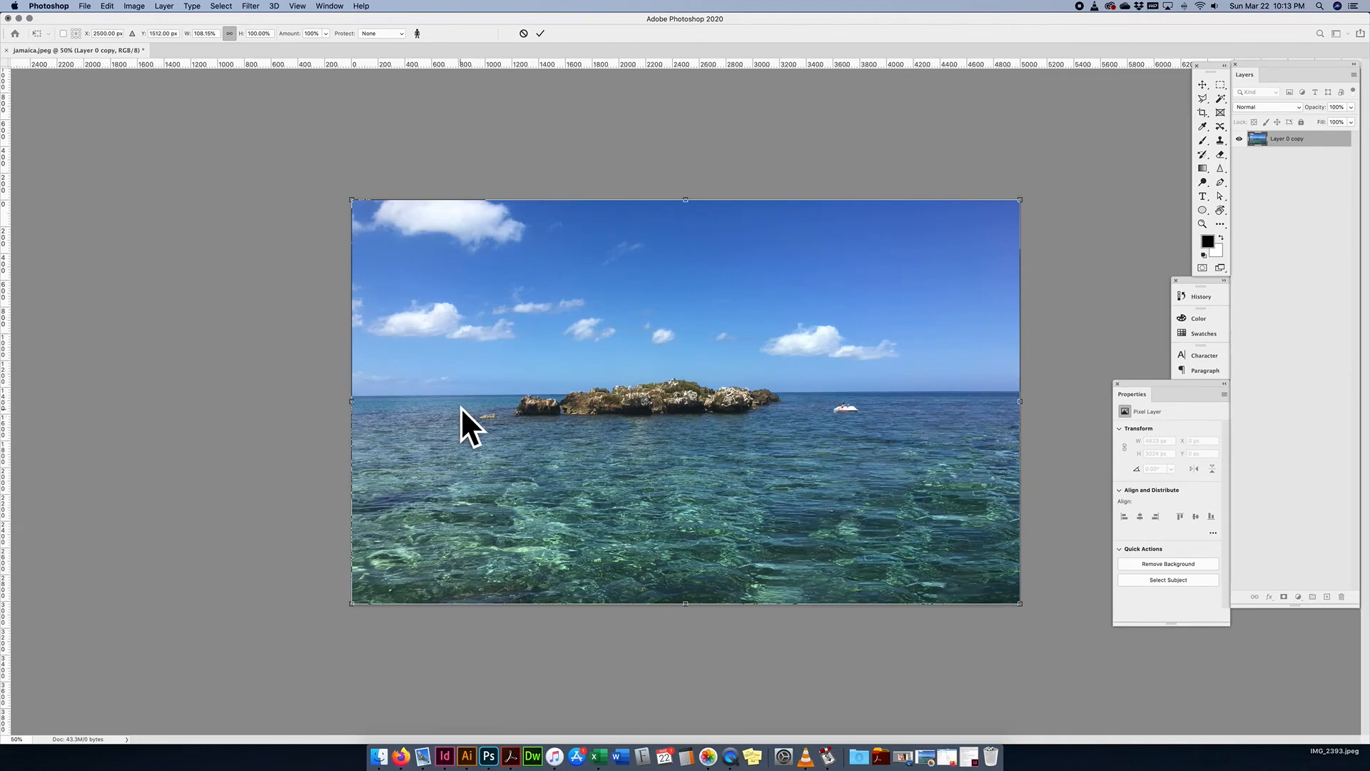
key("Return")
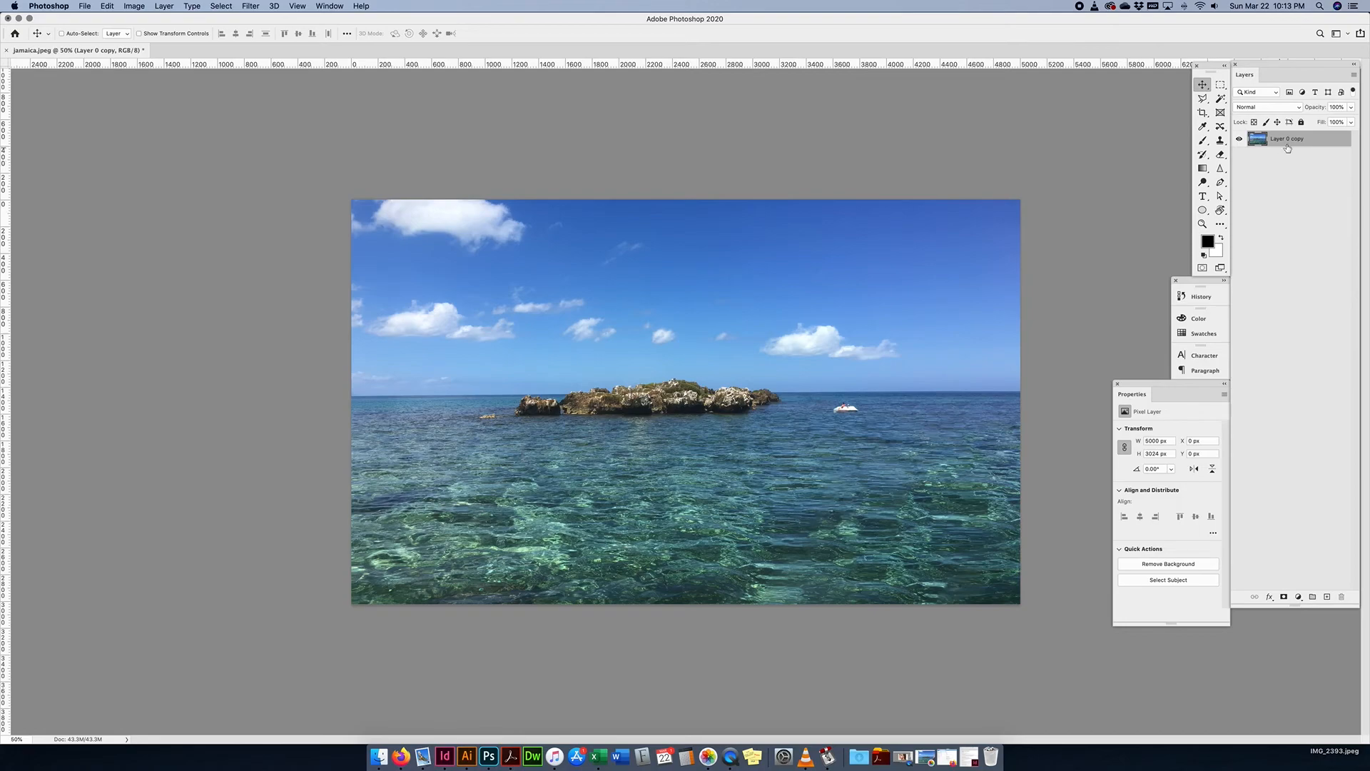
- Select the boat and use Content-Aware Move in Move mode to place it closer to the rocky island, at about X 3318, Y 1463 px
left_click(1220, 126)
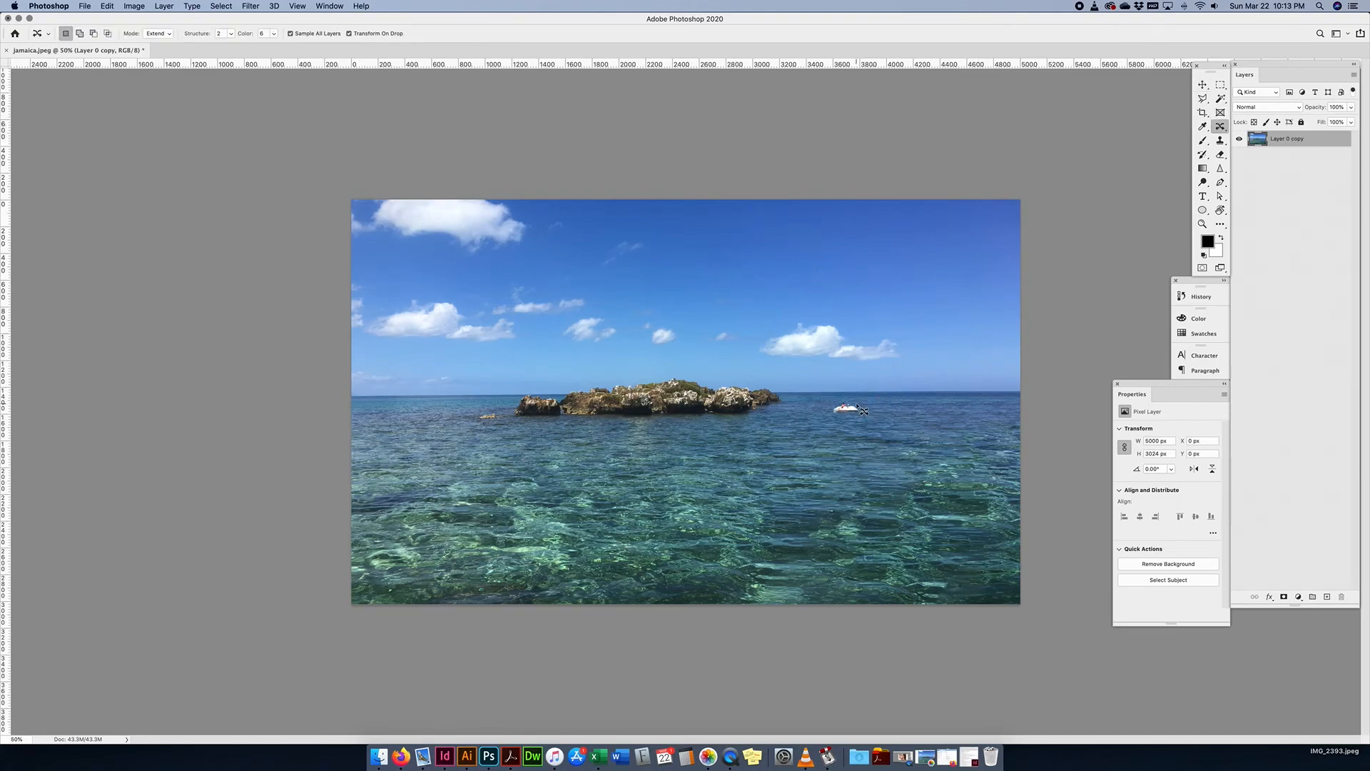
left_click_drag(843, 400, 832, 412)
left_click_drag(862, 425, 857, 414)
left_click(158, 34)
left_click(154, 22)
left_click_drag(844, 413, 808, 408)
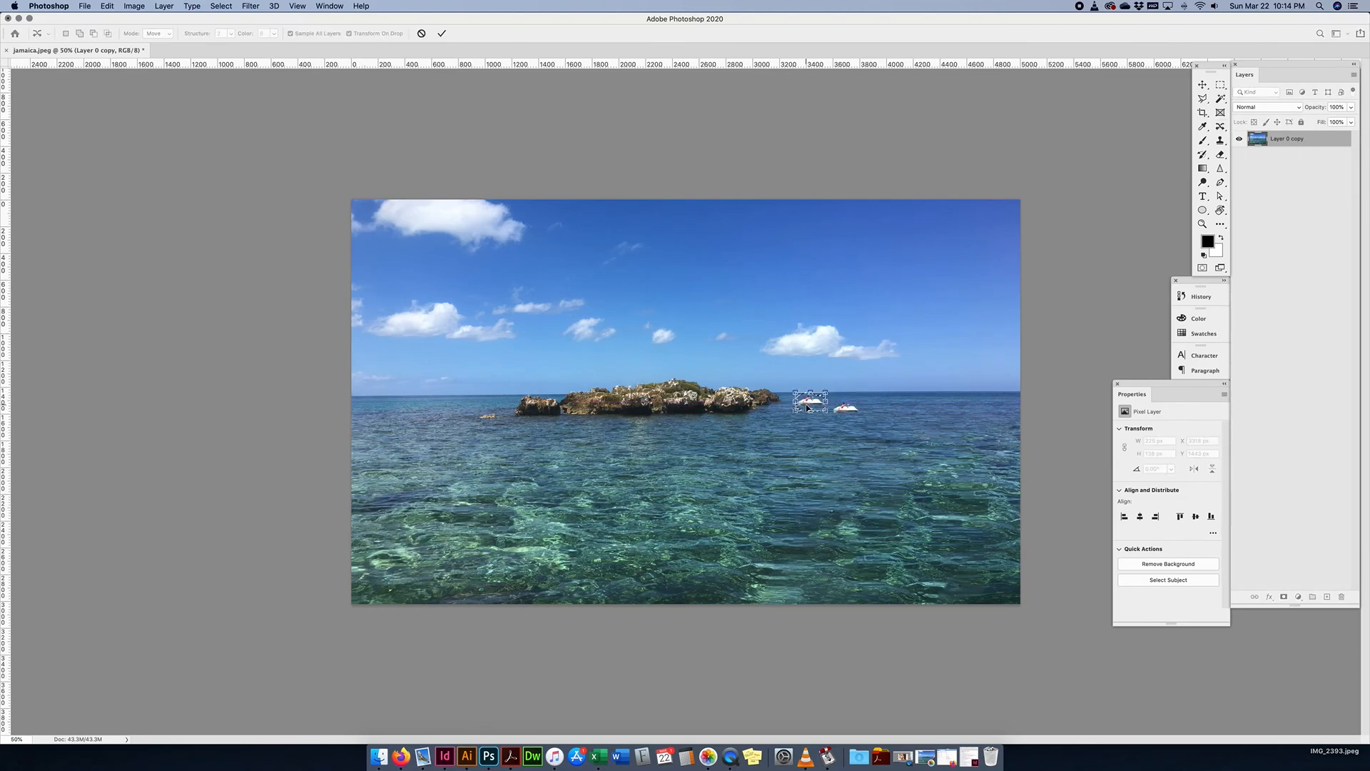
key("Down")
key("Down")
key("Down")
key("Return")
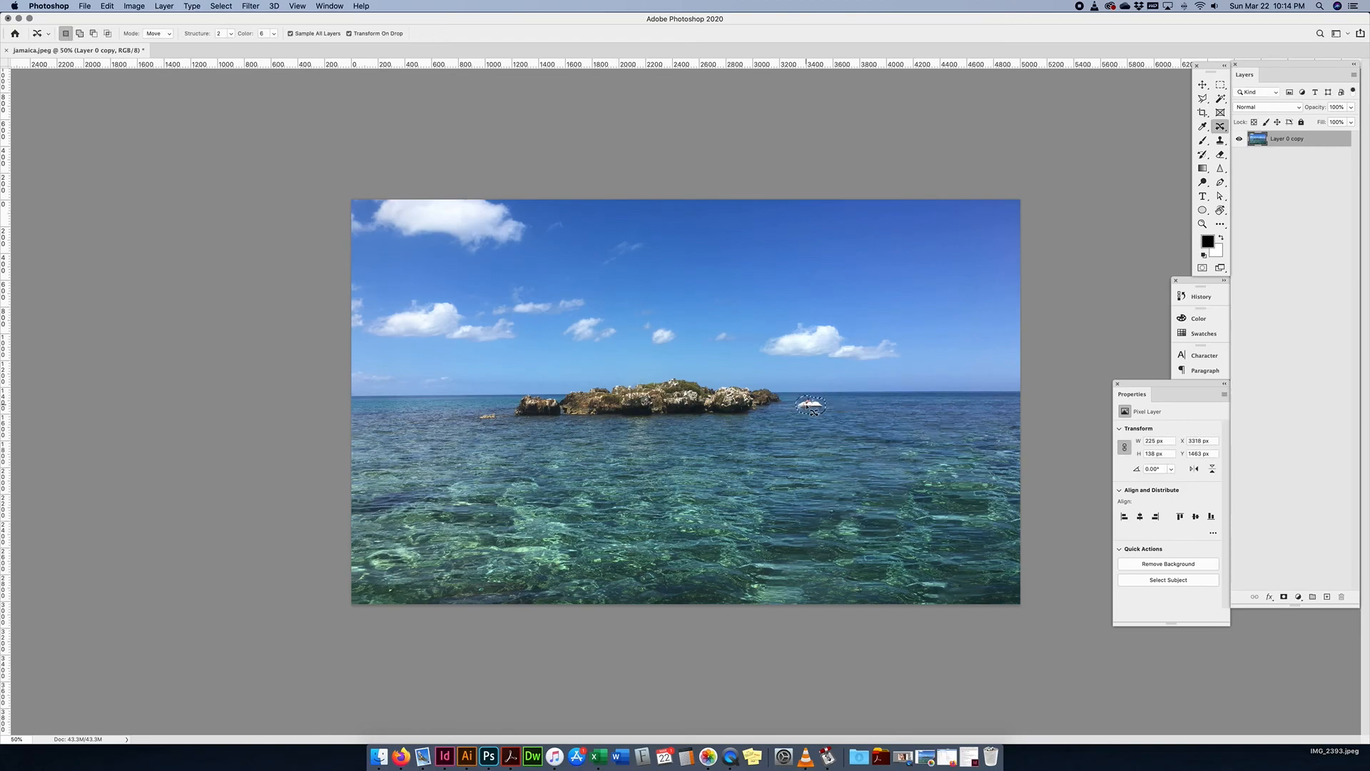
left_click(869, 402)
left_click(135, 6)
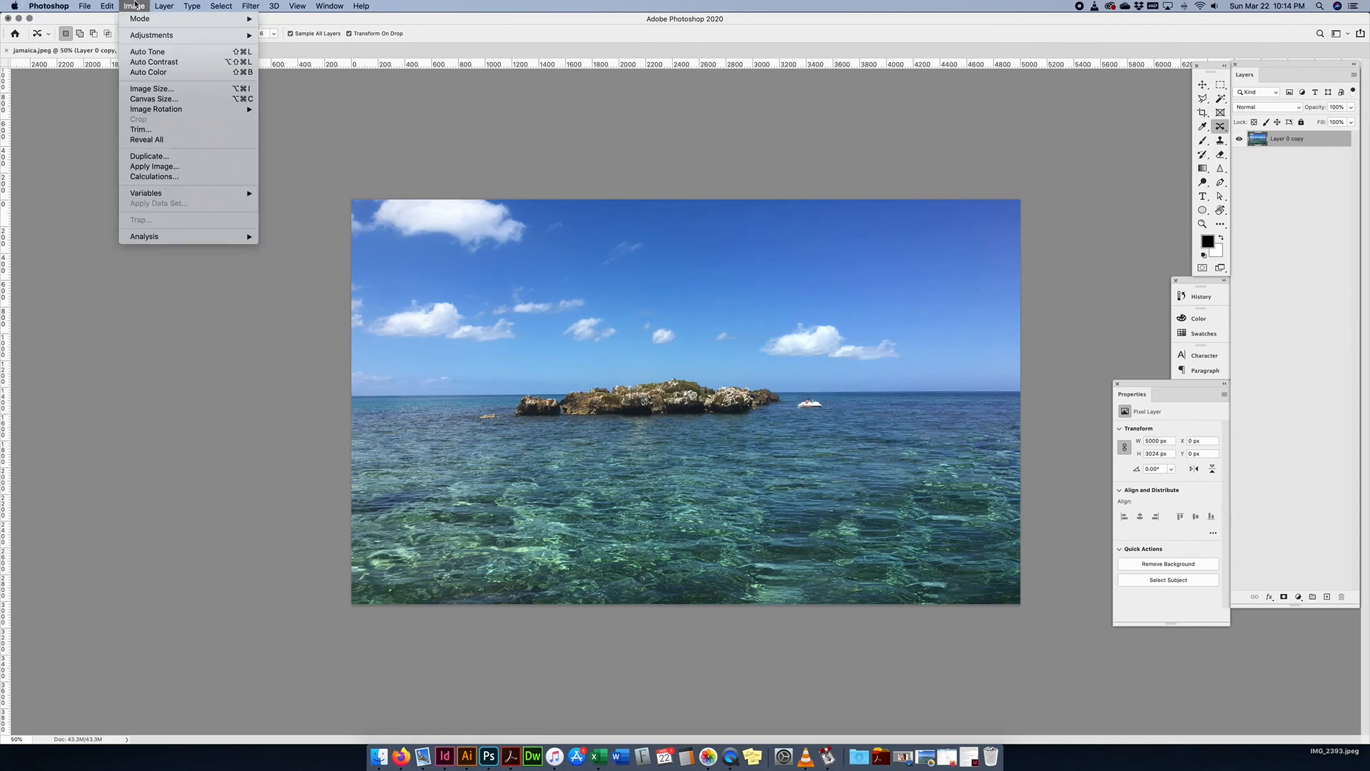
mouse_move(111, 5)
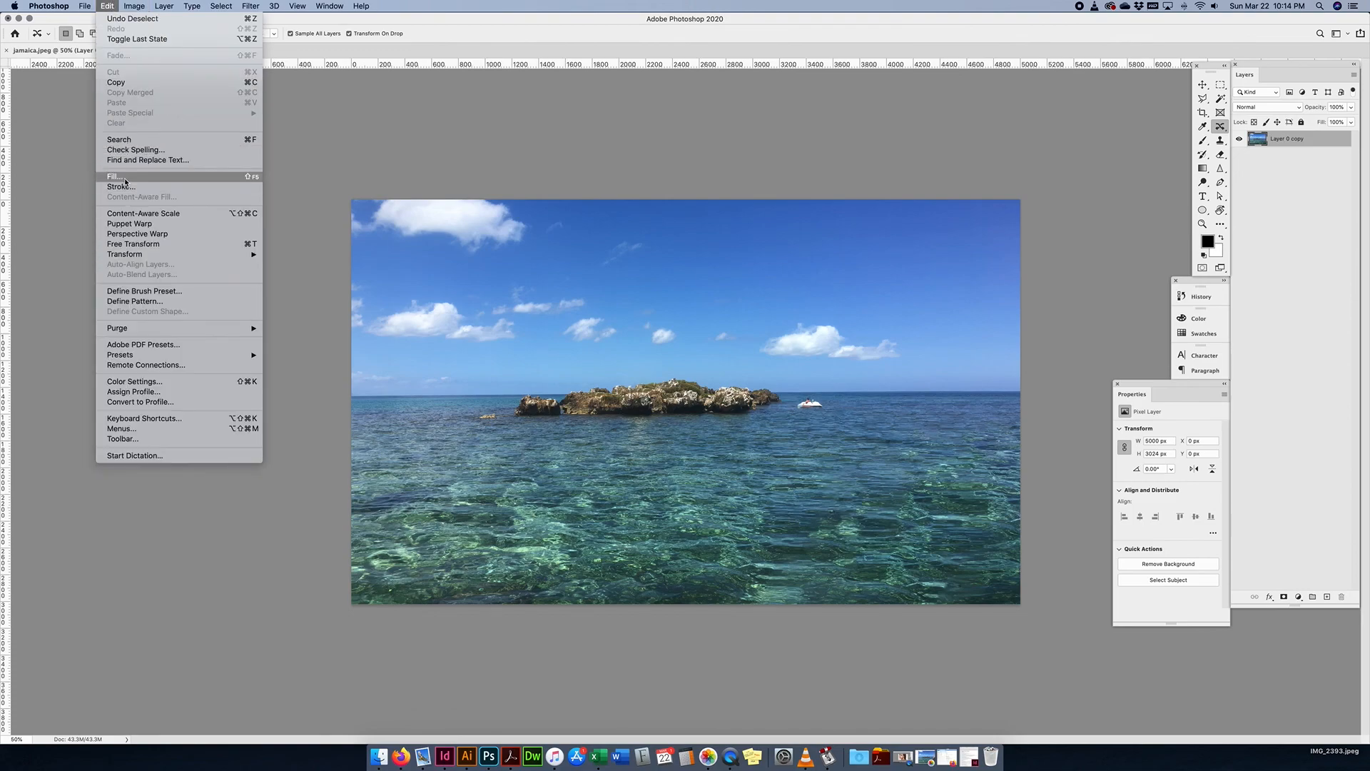